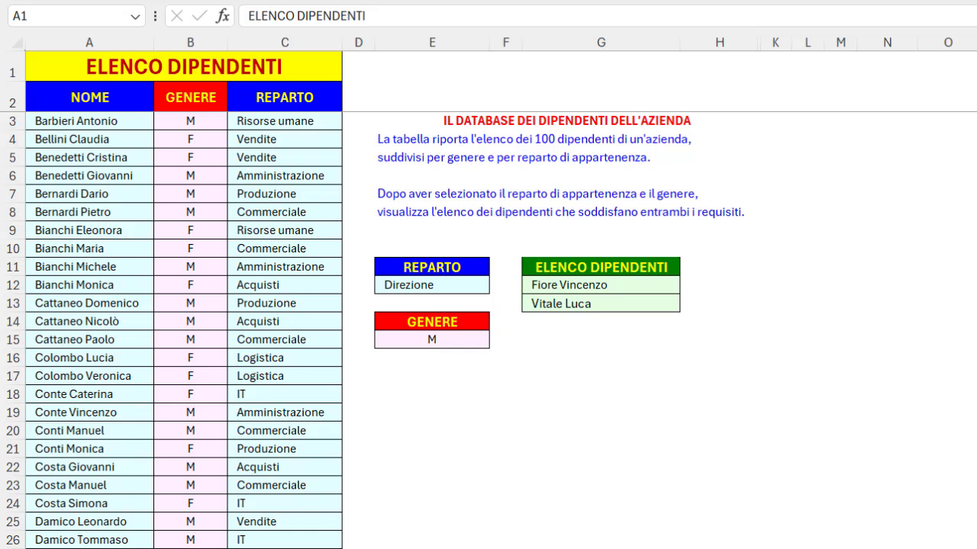
# - Set the Reparto criterion in E12 to Acquisti and the Genere criterion in E15 to F
pyautogui.click(471, 282)
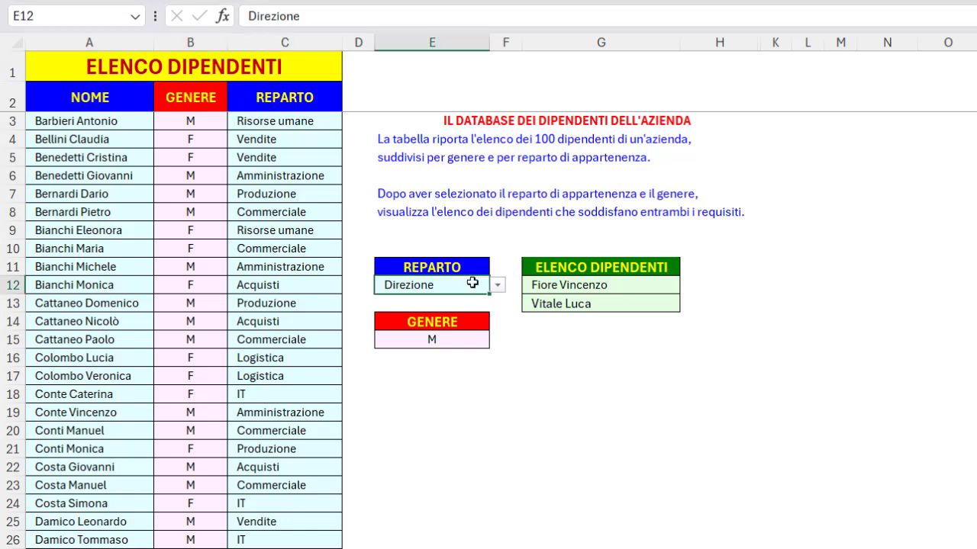
pyautogui.click(496, 285)
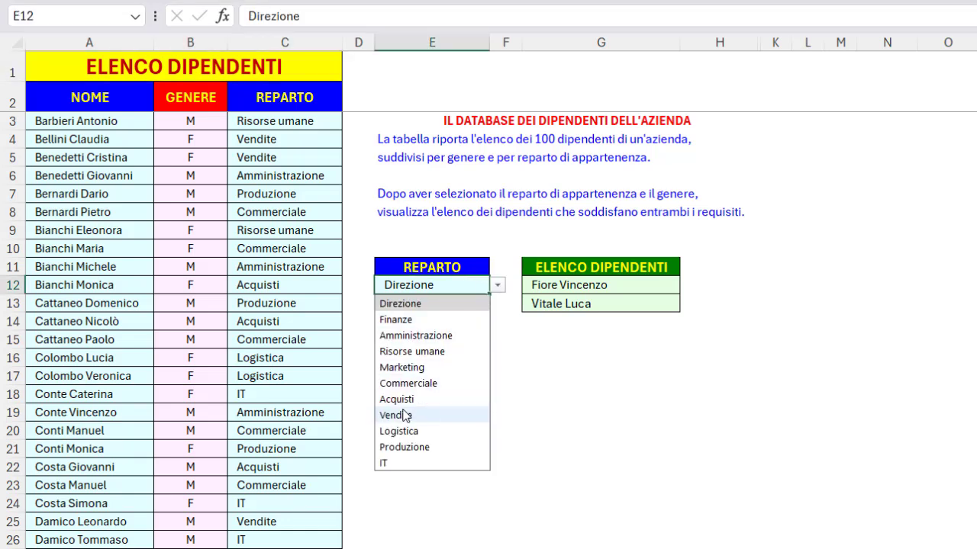
pyautogui.click(410, 399)
pyautogui.click(450, 341)
pyautogui.click(497, 339)
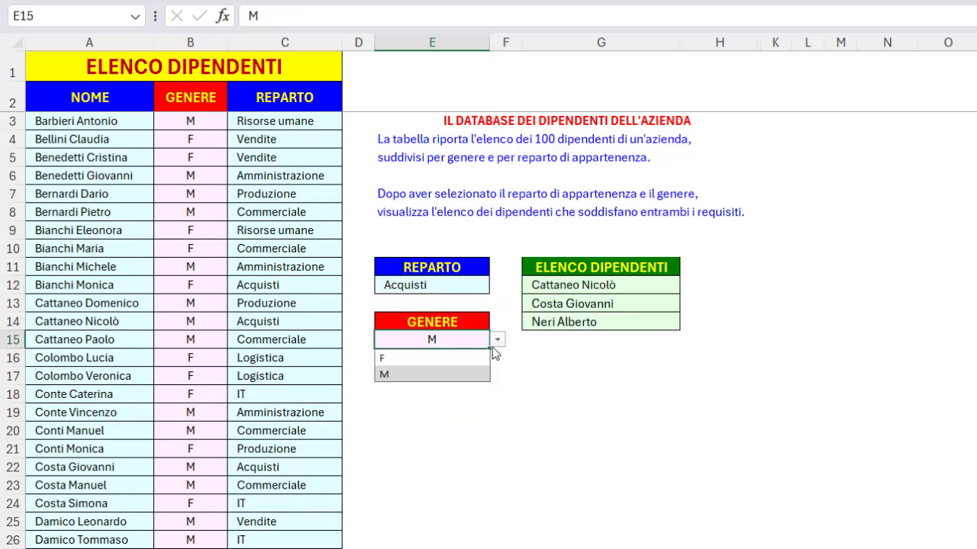
pyautogui.click(397, 356)
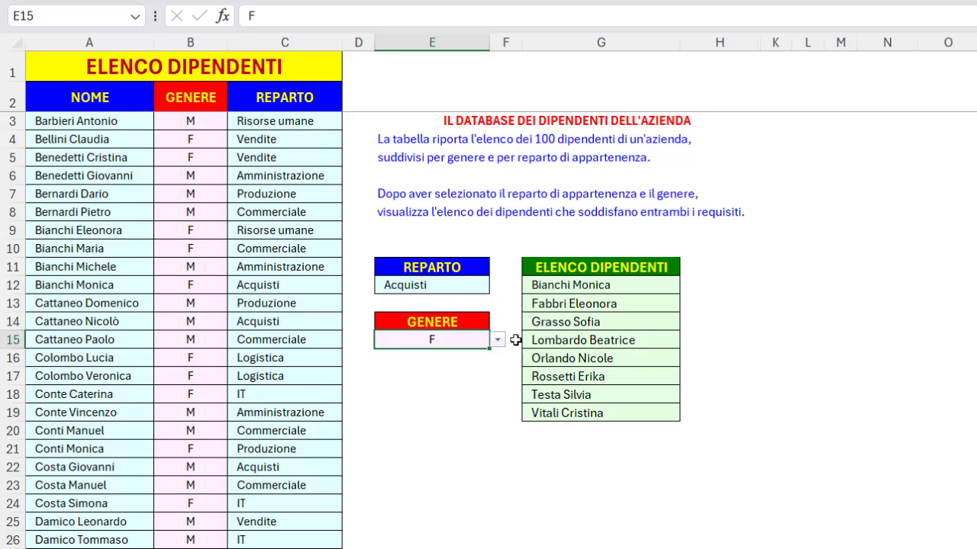
pyautogui.click(476, 287)
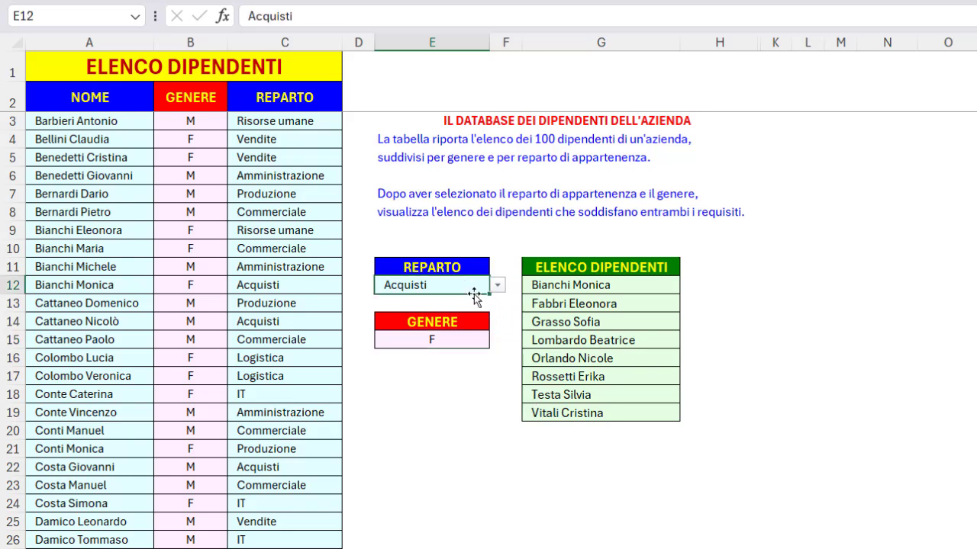
pyautogui.click(473, 340)
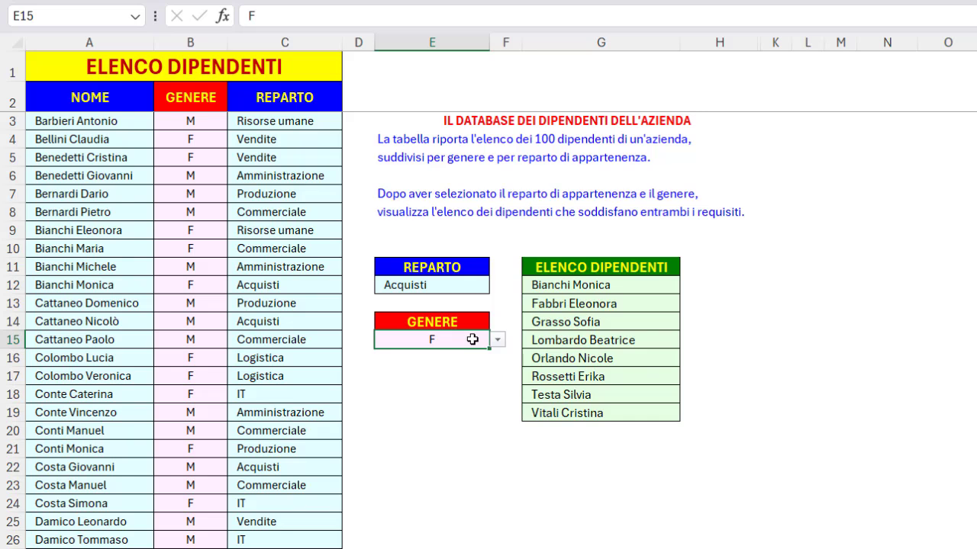
pyautogui.click(465, 285)
pyautogui.click(463, 339)
pyautogui.click(468, 286)
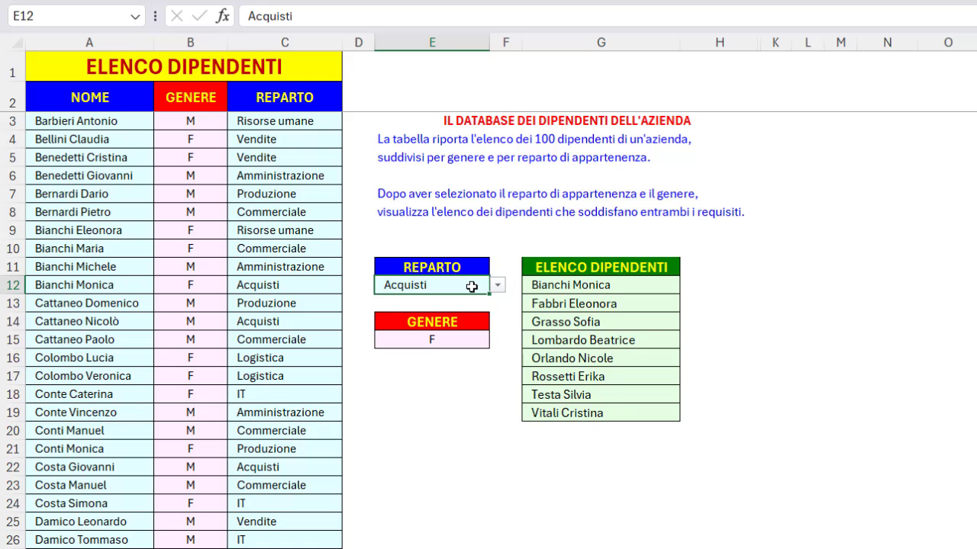
pyautogui.click(472, 342)
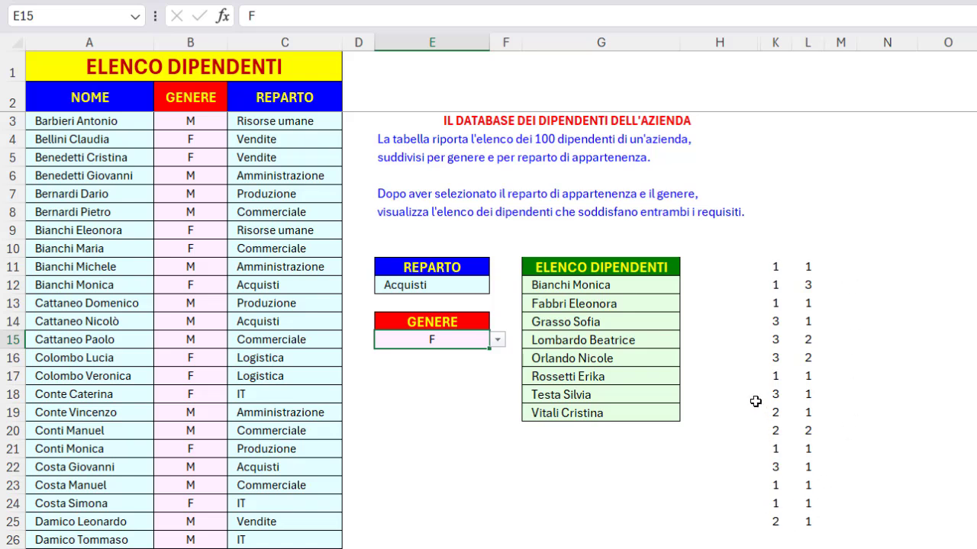
# - Enter the array formula =(K11:K25=1)*(L11:L25=1) in cell M11
pyautogui.click(838, 266)
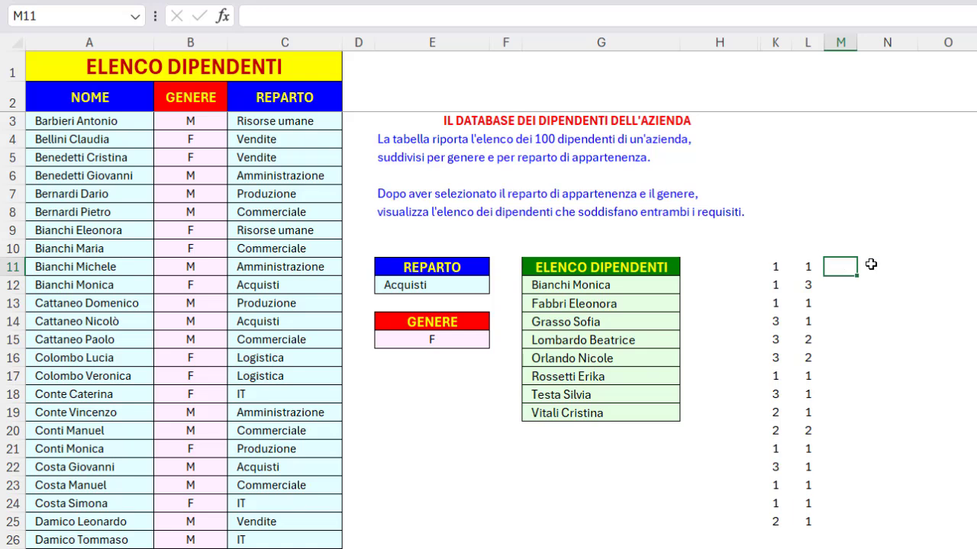
pyautogui.write('=(')
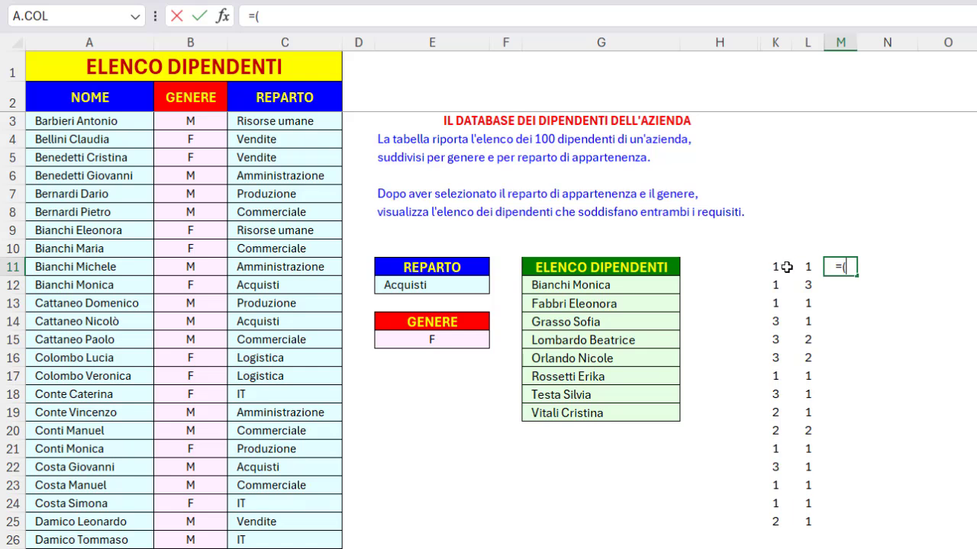
pyautogui.moveTo(785, 267); pyautogui.dragTo(776, 525)
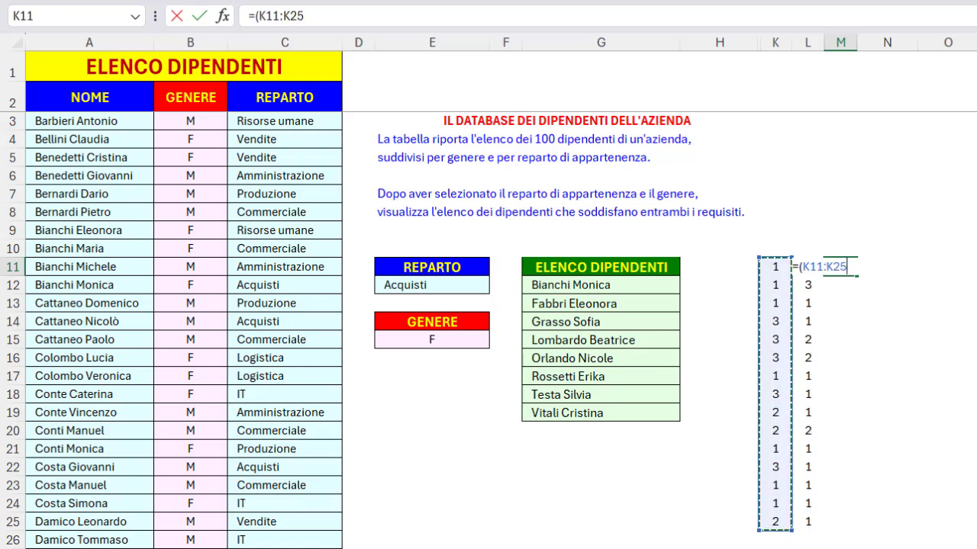
pyautogui.write('=1')
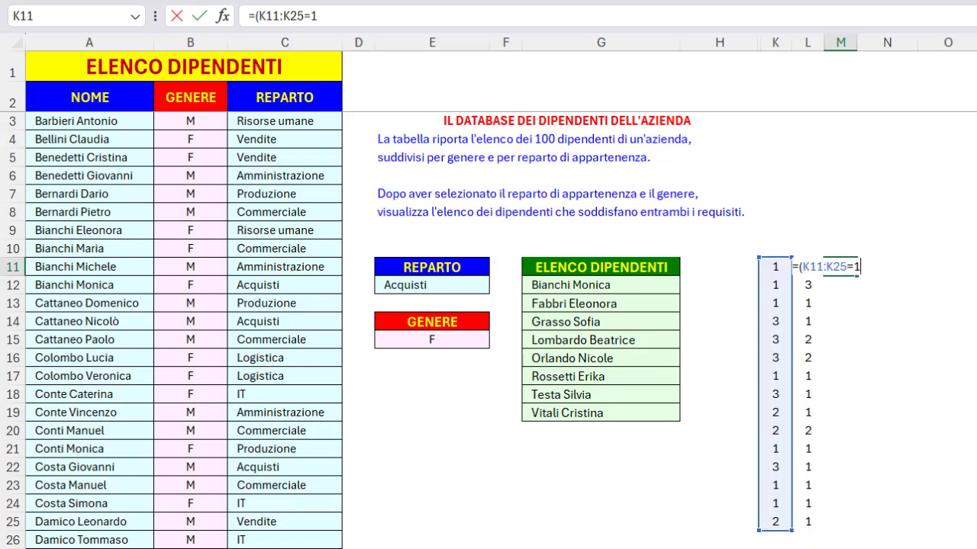
pyautogui.write(')*(')
pyautogui.moveTo(807, 522); pyautogui.dragTo(799, 270)
pyautogui.write('=')
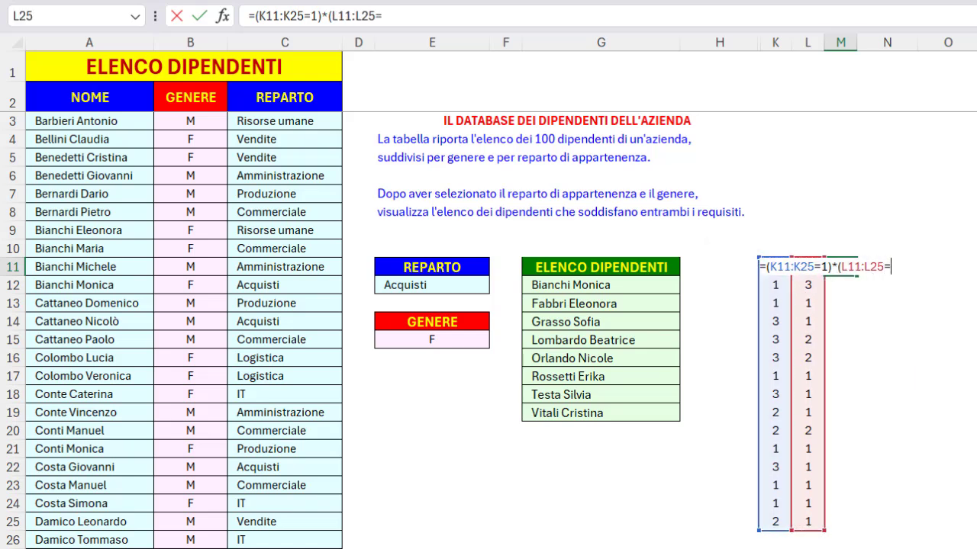
pyautogui.write('1)')
pyautogui.press('Return')
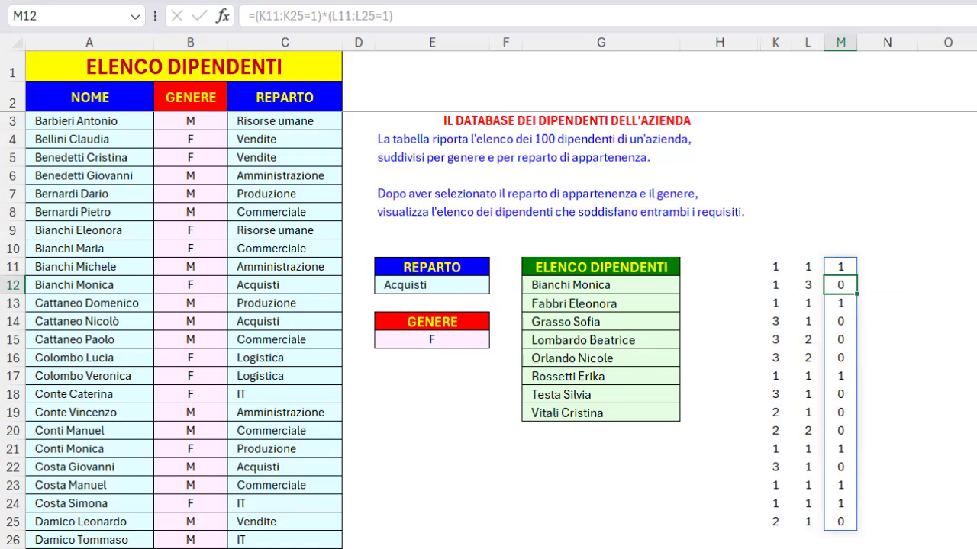
# - Evaluate the first condition (K11:K25=1) inside the M11 formula to inspect its array, then restore the expression
pyautogui.click(840, 267)
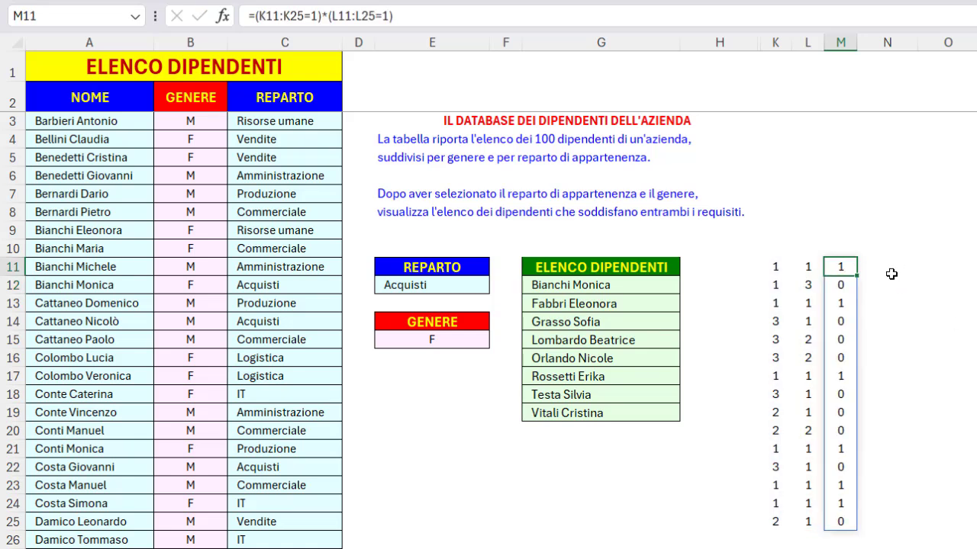
pyautogui.click(841, 284)
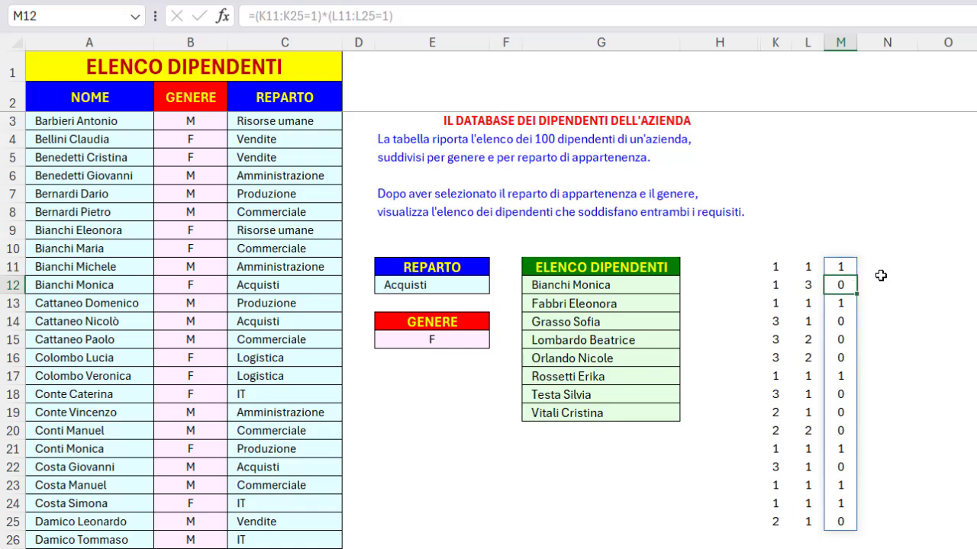
pyautogui.click(840, 266)
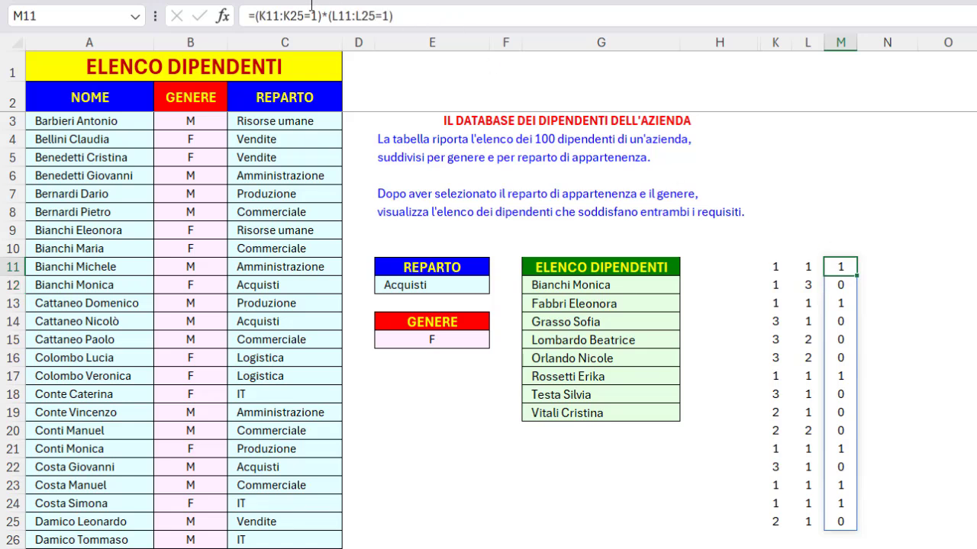
pyautogui.click(257, 15)
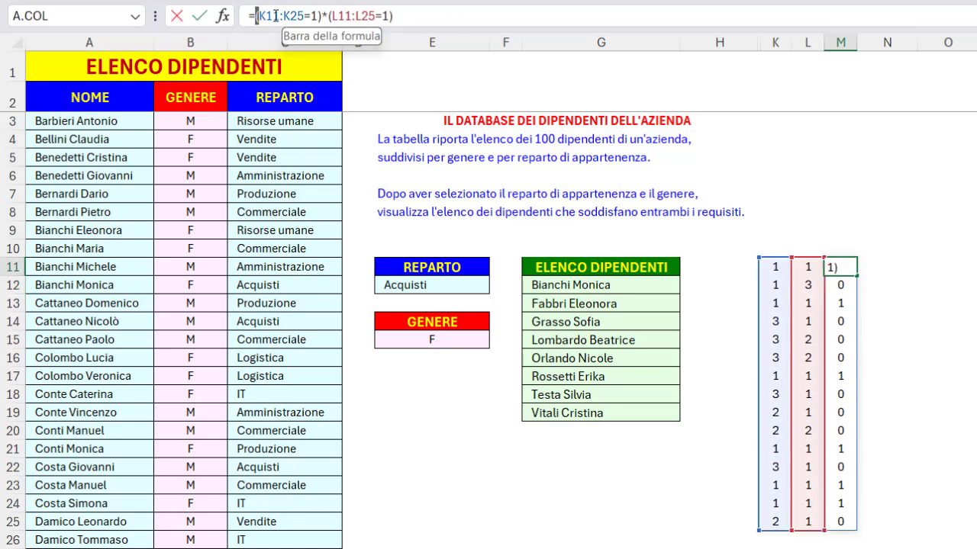
pyautogui.moveTo(257, 15); pyautogui.dragTo(332, 32)
pyautogui.press('F9')
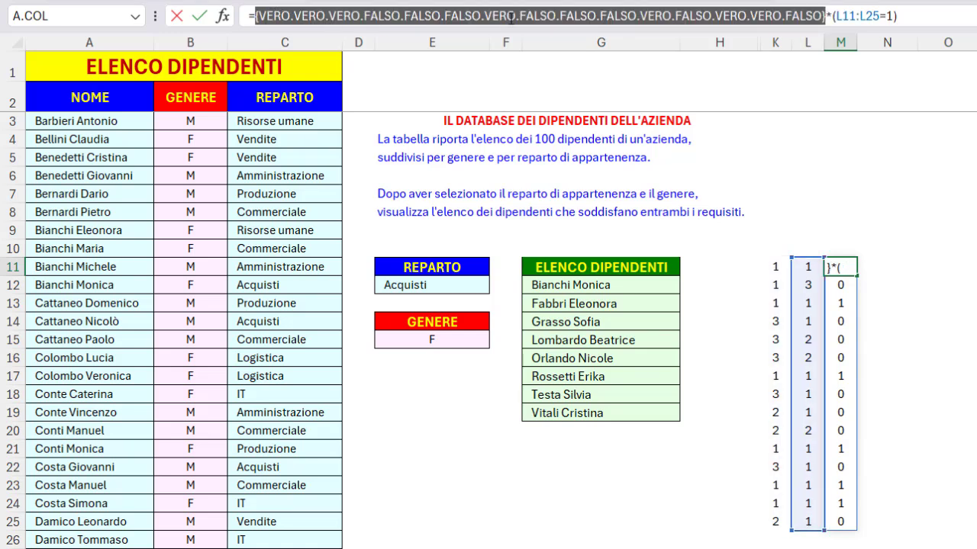
pyautogui.hotkey('ctrl', 'z')
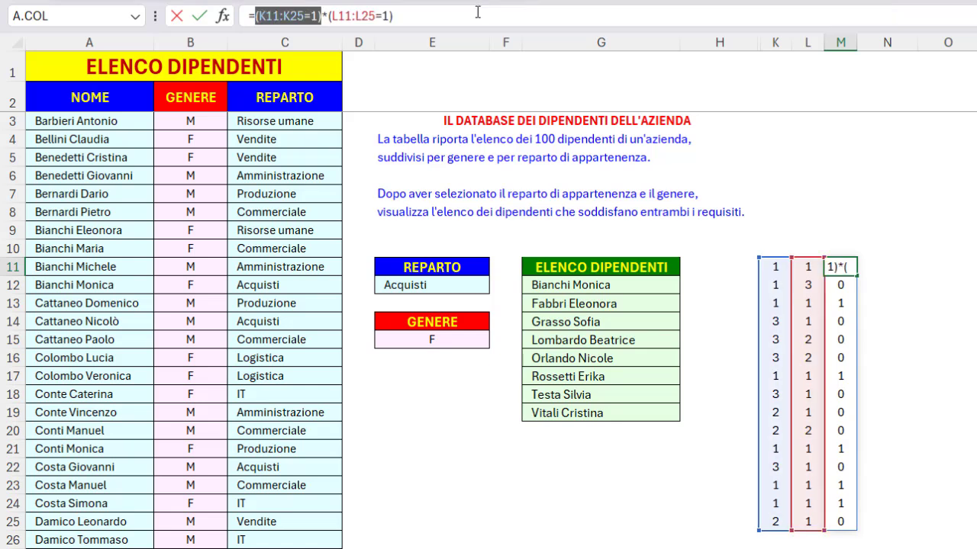
# - Evaluate the second condition (L11:L25=1) inside the same formula to inspect its array, then restore and close the formula
pyautogui.moveTo(330, 15); pyautogui.dragTo(417, 21)
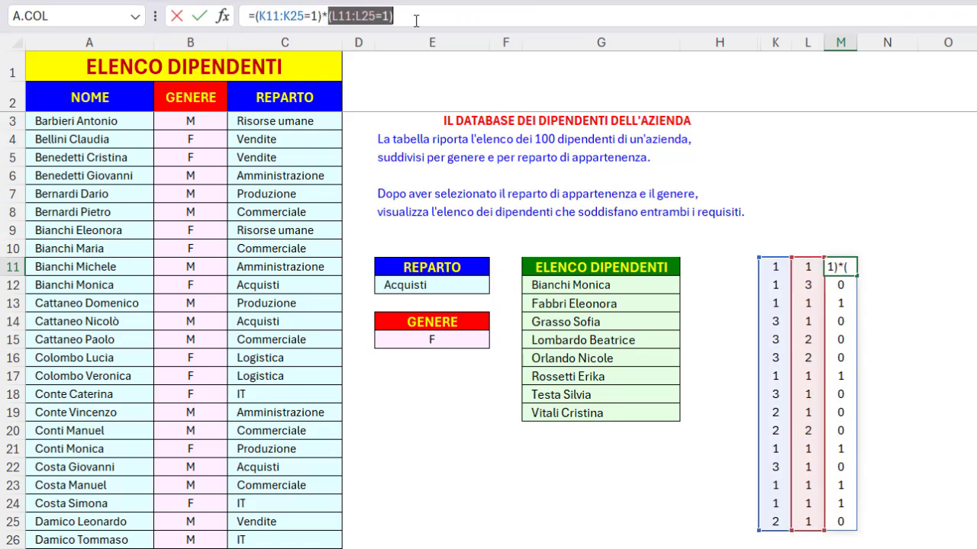
pyautogui.press('F9')
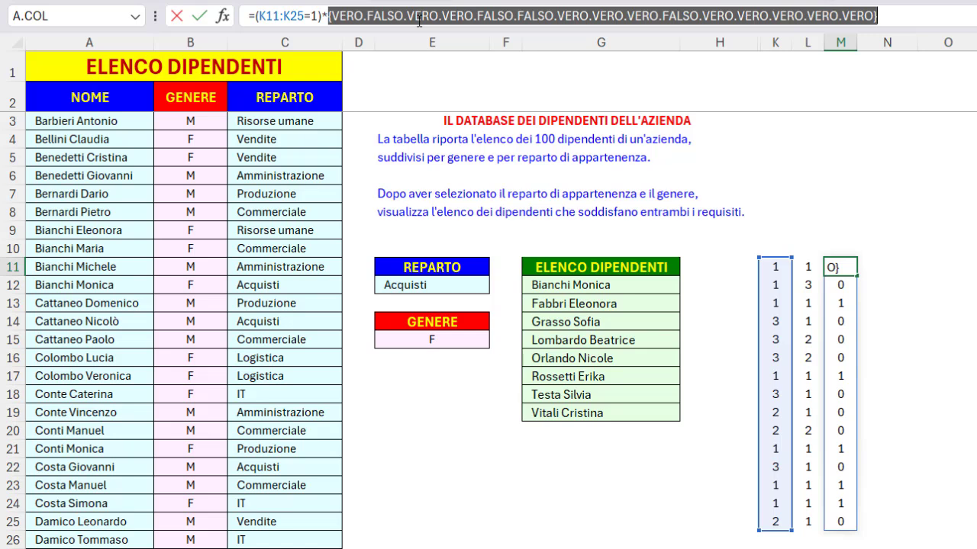
pyautogui.hotkey('ctrl', 'z')
pyautogui.press('Return')
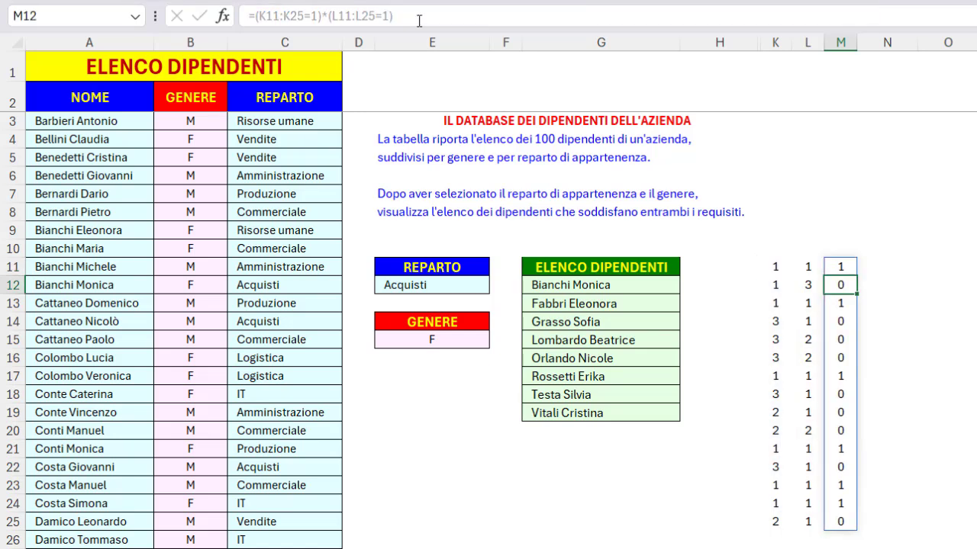
# - Clear the contents of the example range K11:M25
pyautogui.click(840, 267)
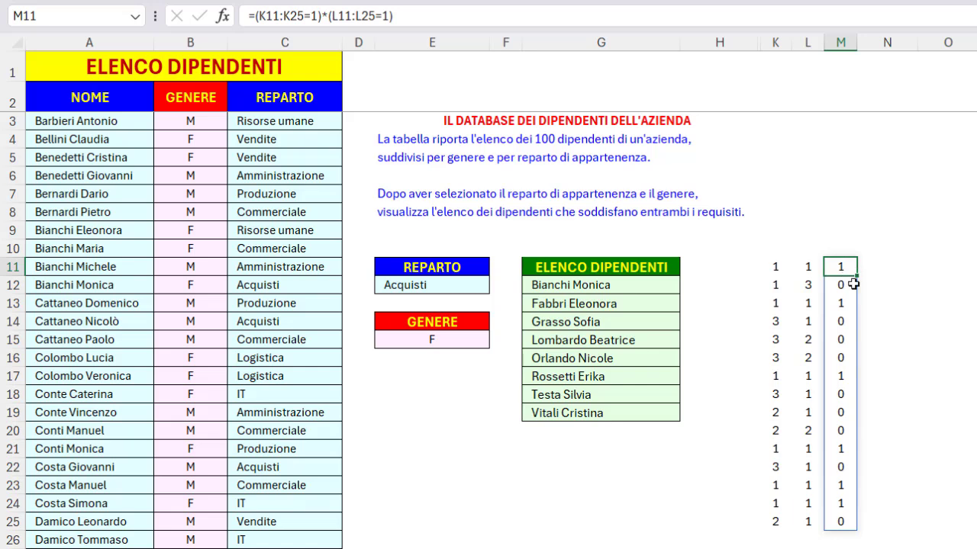
pyautogui.moveTo(775, 266); pyautogui.dragTo(839, 515)
pyautogui.press('Delete')
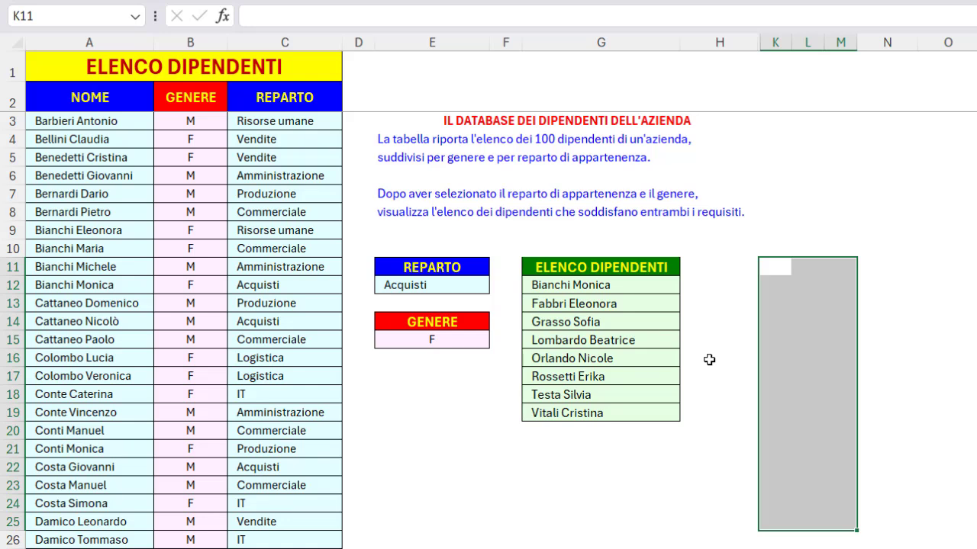
# - Examine the matrice, includi and se_vuoto arguments of the FILTRO formula in G12, including both filter conditions
pyautogui.click(632, 284)
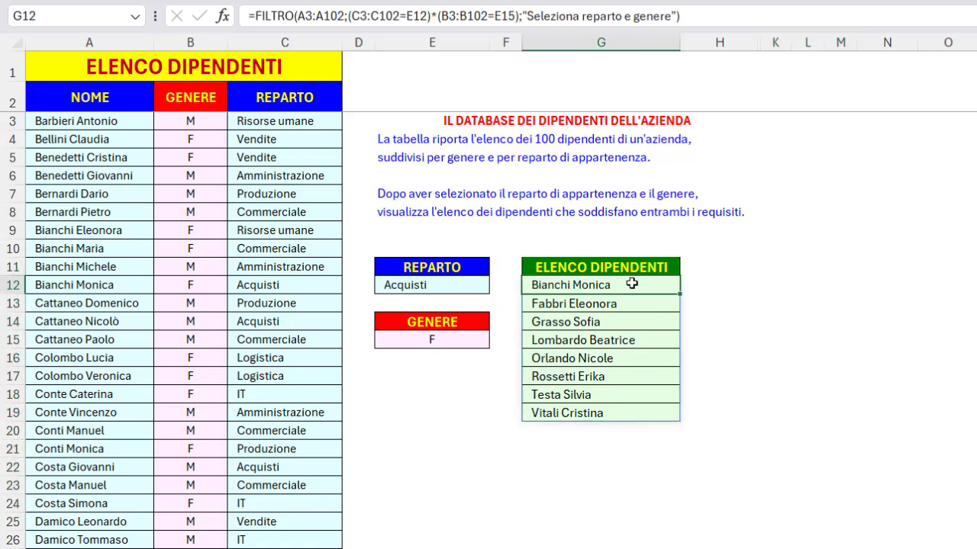
pyautogui.click(284, 15)
pyautogui.click(316, 48)
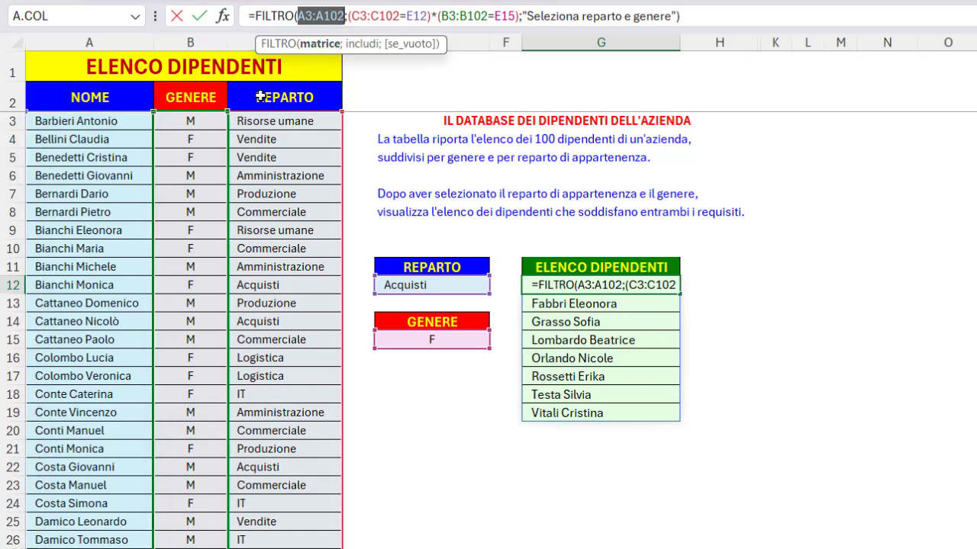
pyautogui.click(357, 51)
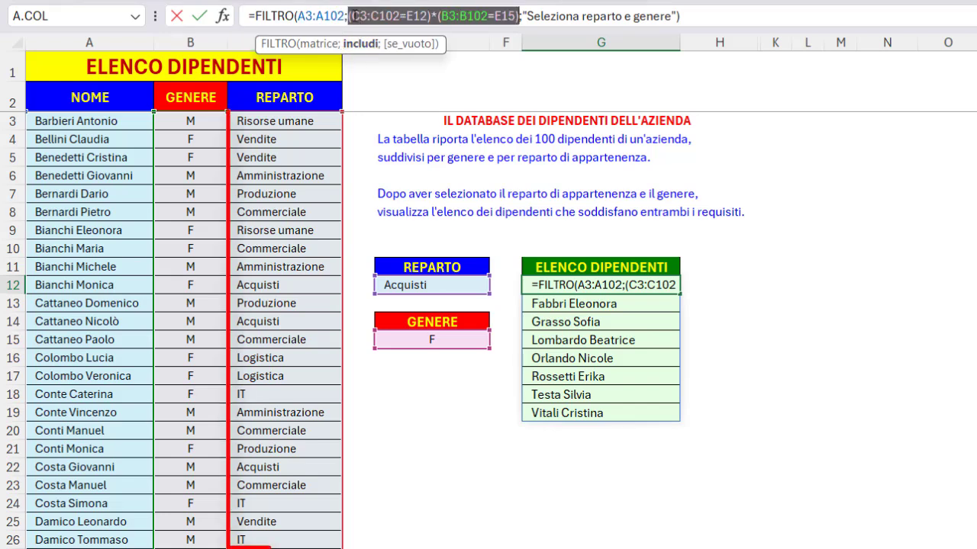
pyautogui.moveTo(348, 16); pyautogui.dragTo(428, 16)
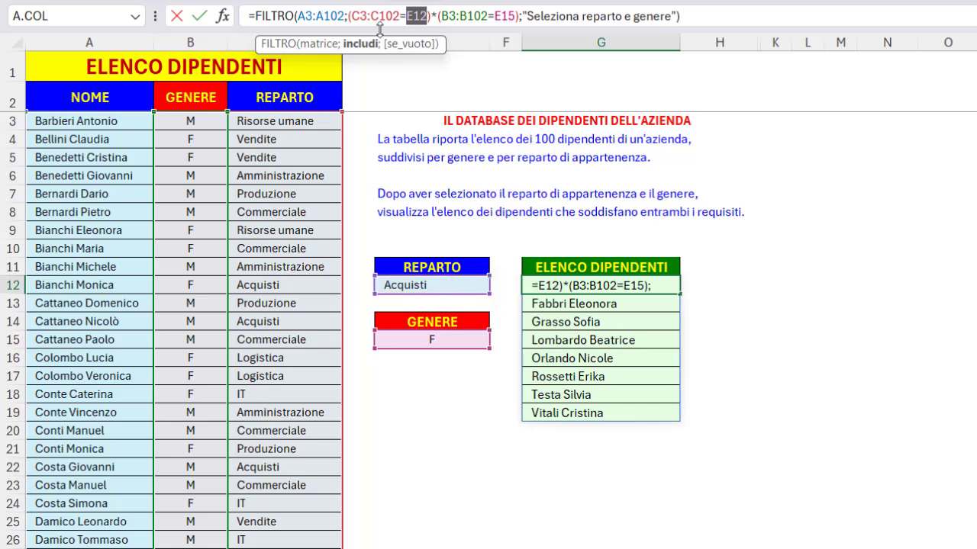
pyautogui.moveTo(350, 16); pyautogui.dragTo(516, 16)
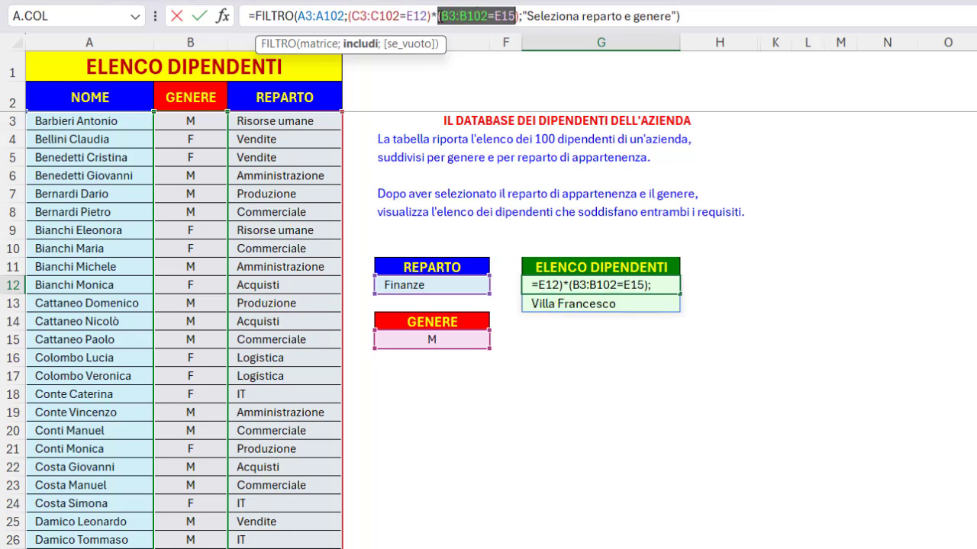
pyautogui.moveTo(514, 16); pyautogui.dragTo(487, 16)
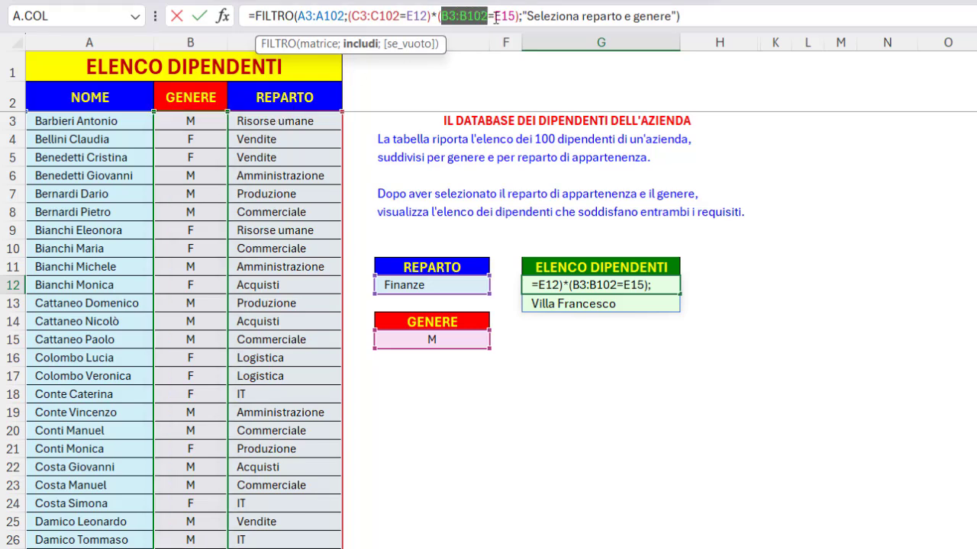
pyautogui.moveTo(494, 16); pyautogui.dragTo(516, 16)
pyautogui.click(434, 338)
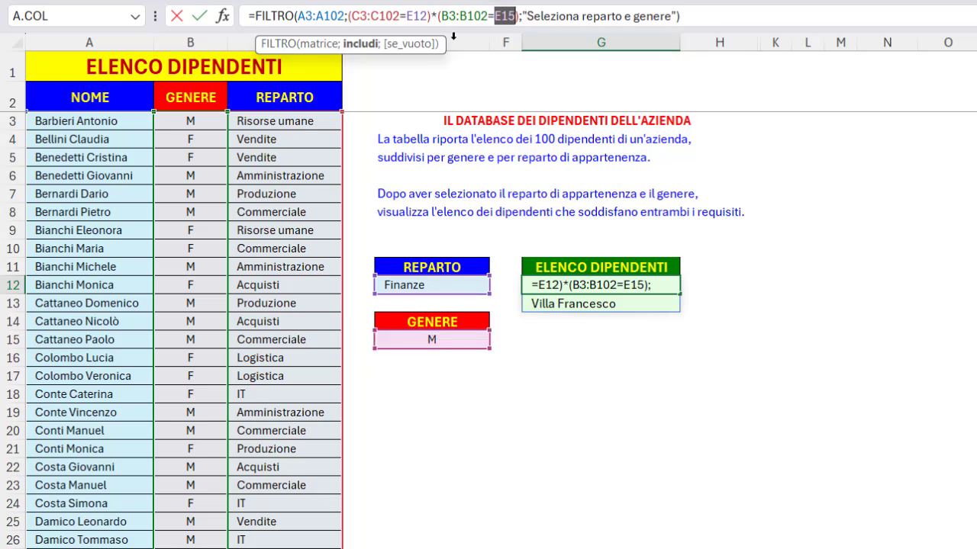
pyautogui.click(416, 43)
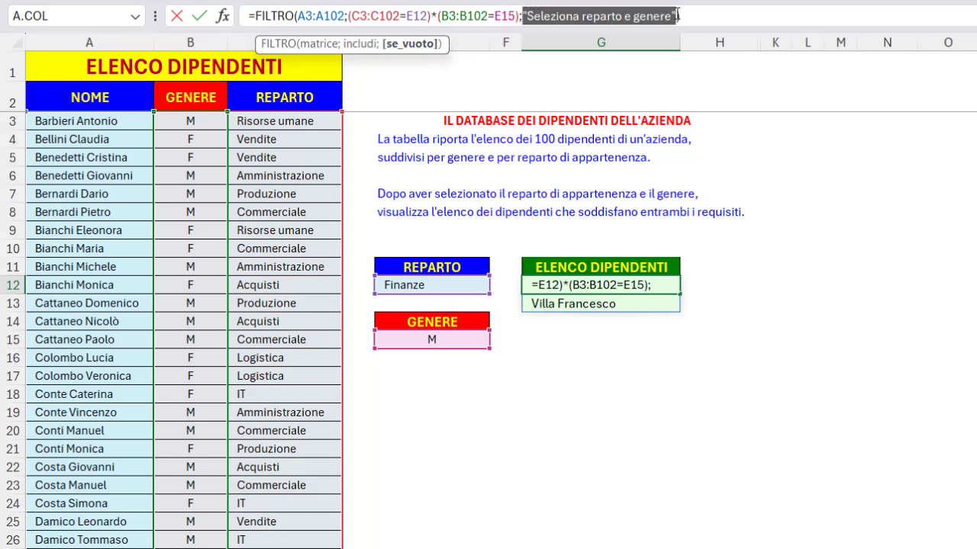
pyautogui.press('Return')
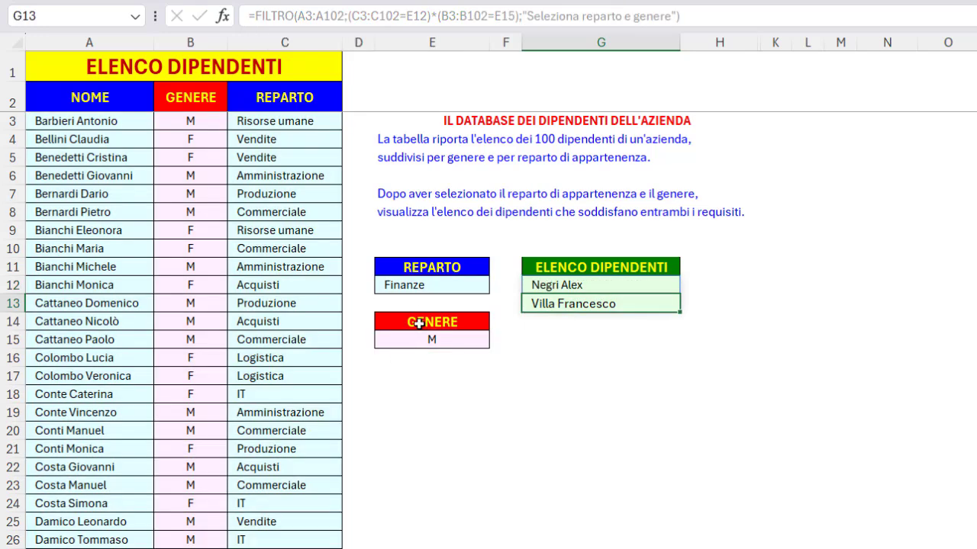
# - Clear the REPARTO criterion in E12, then set it to Amministrazione
pyautogui.click(469, 281)
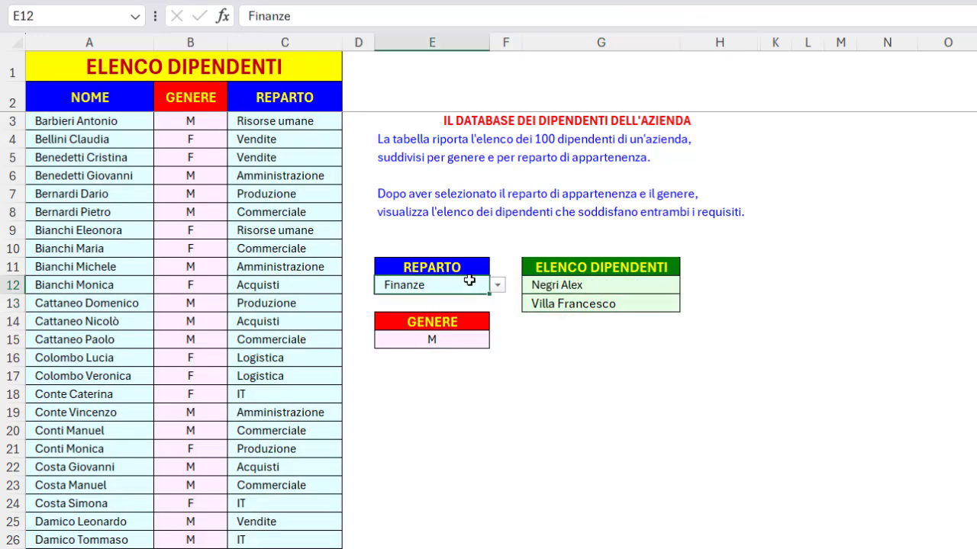
pyautogui.press('Delete')
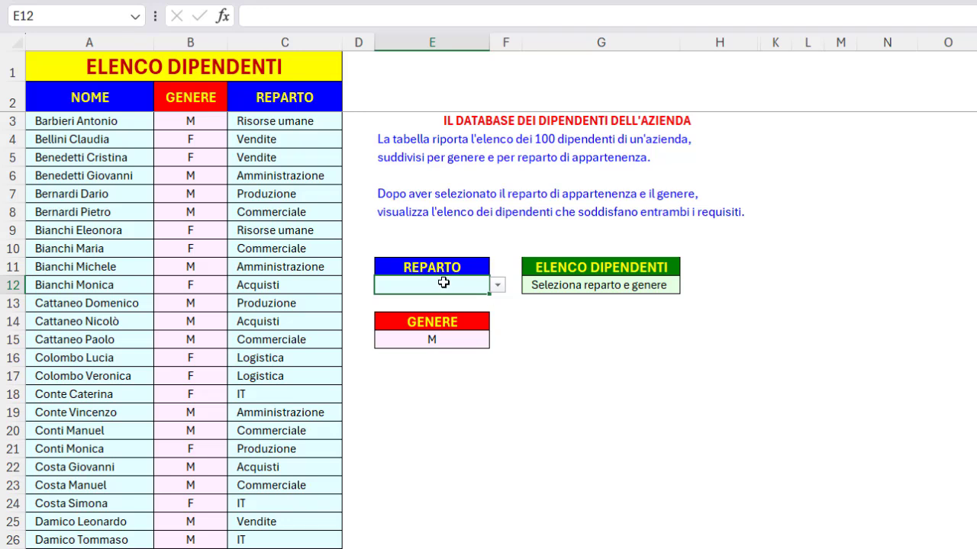
pyautogui.click(496, 285)
pyautogui.click(430, 337)
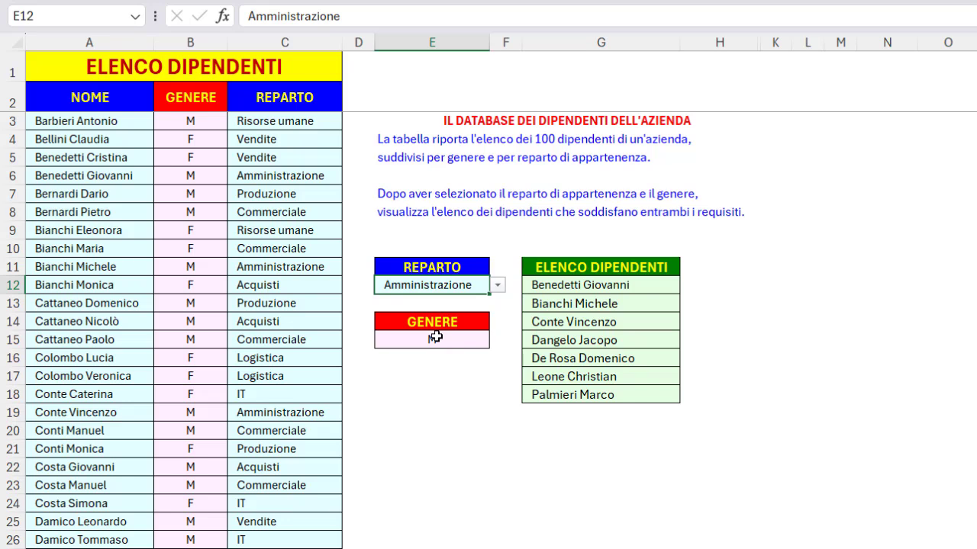
# - Examine the filtered employee list in G12:G18 against the REPARTO and GENERE columns of the employee table
pyautogui.click(643, 285)
pyautogui.moveTo(643, 324); pyautogui.dragTo(640, 392)
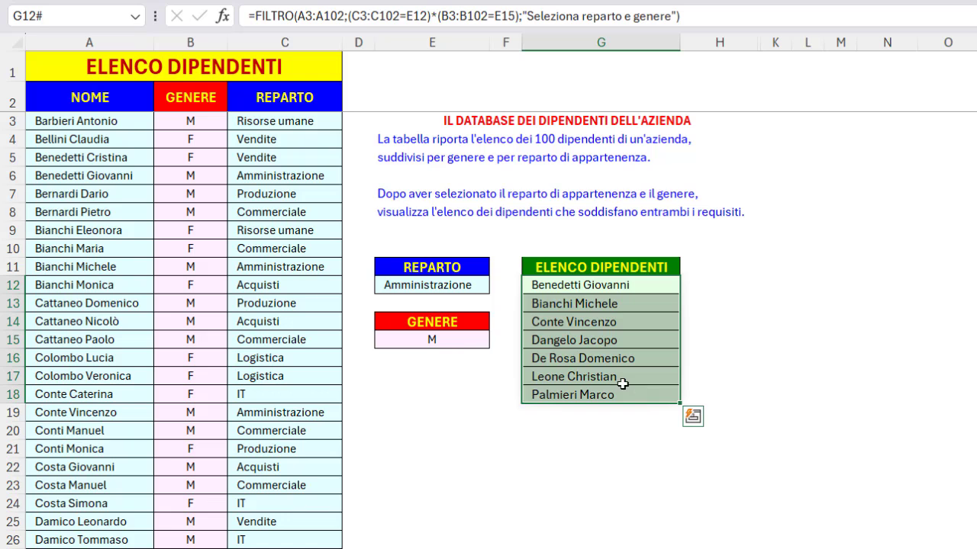
pyautogui.moveTo(289, 121); pyautogui.dragTo(298, 322)
pyautogui.moveTo(209, 122); pyautogui.dragTo(191, 285)
pyautogui.click(221, 65)
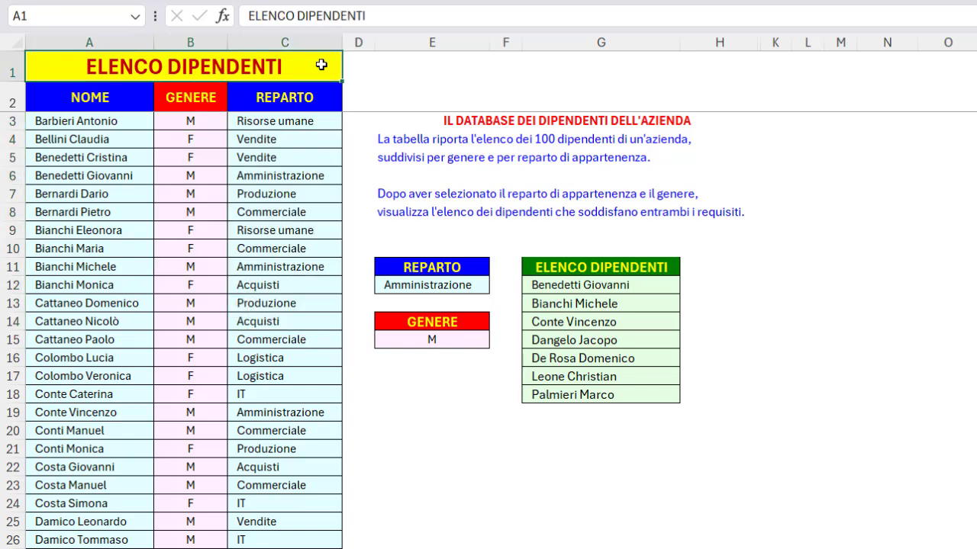
# - Inspect the includi argument of the G12 formula and the asterisk joining its two conditions, then close the formula
pyautogui.click(653, 284)
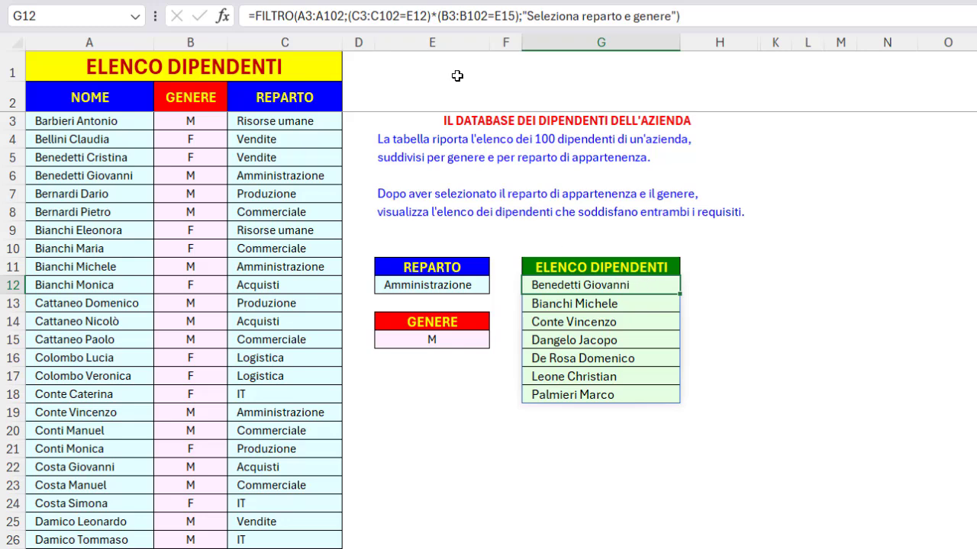
pyautogui.click(415, 16)
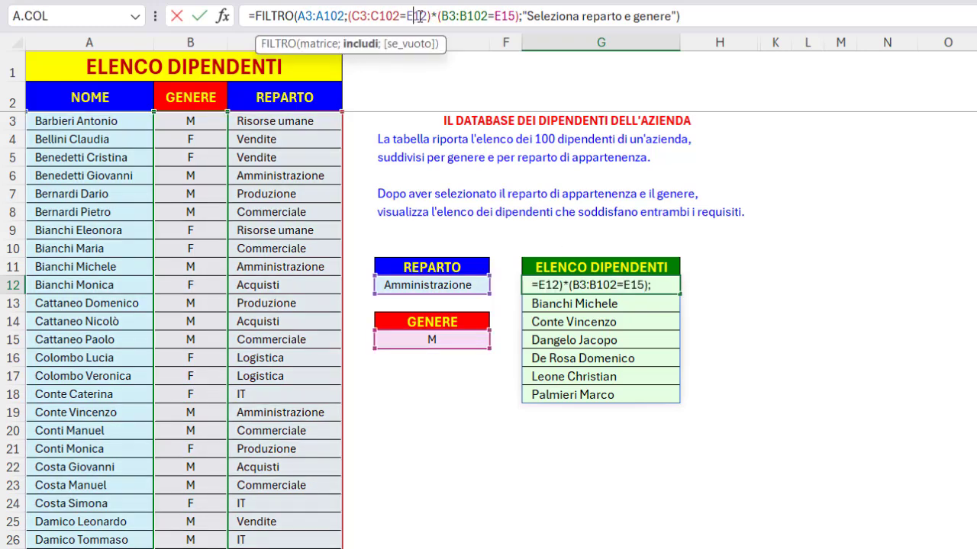
pyautogui.click(364, 43)
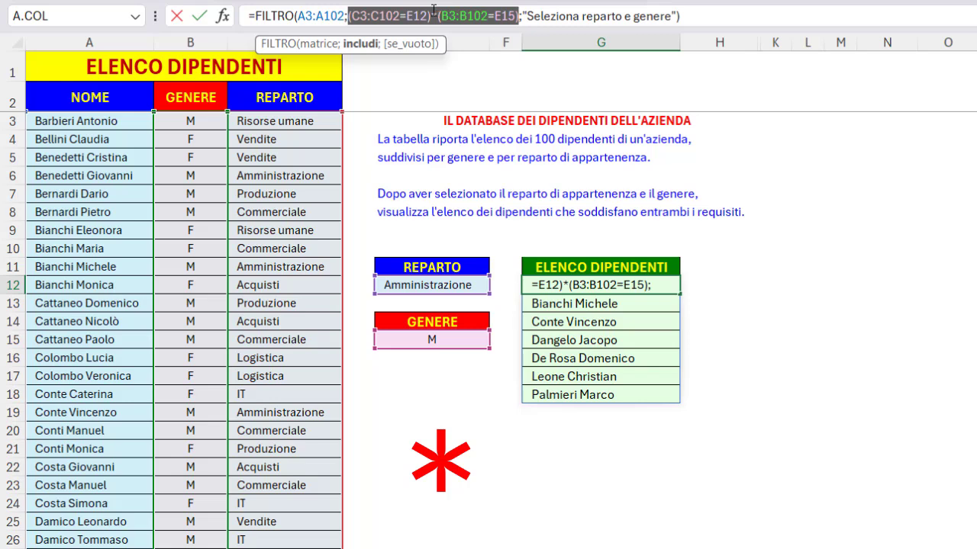
pyautogui.doubleClick(434, 15)
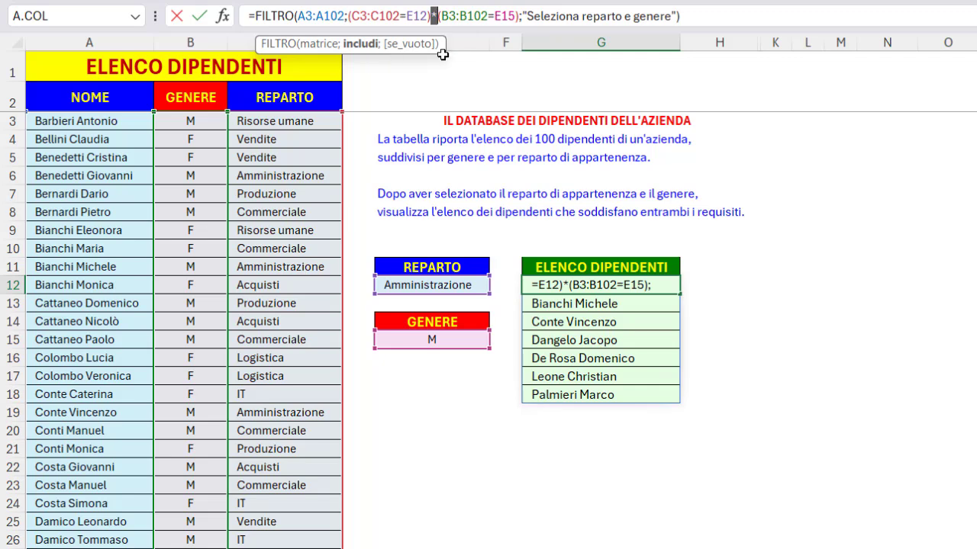
pyautogui.press('Return')
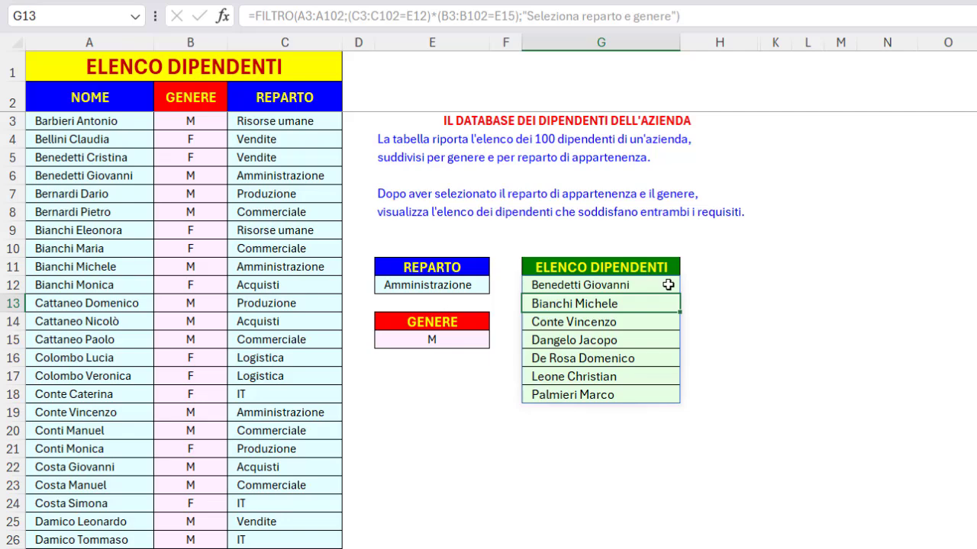
pyautogui.click(607, 122)
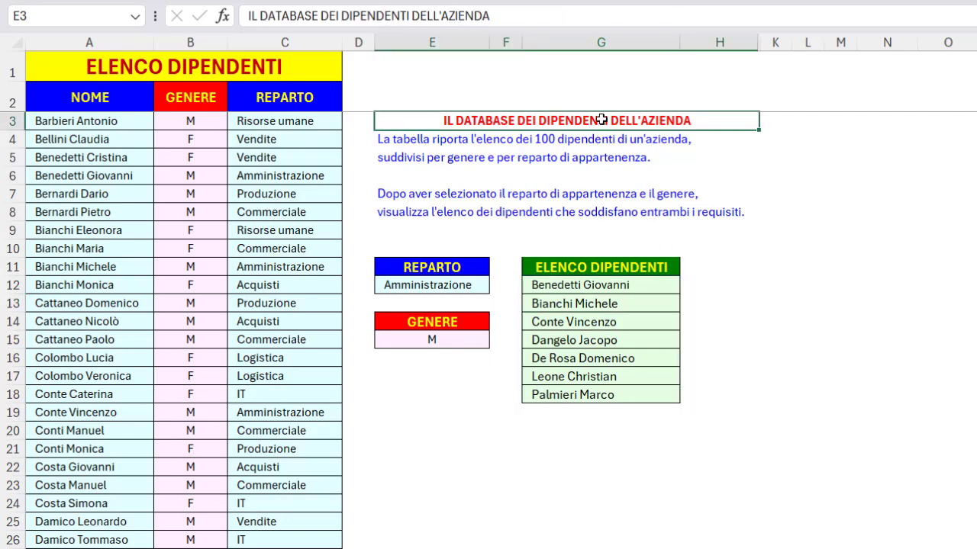
pyautogui.click(324, 71)
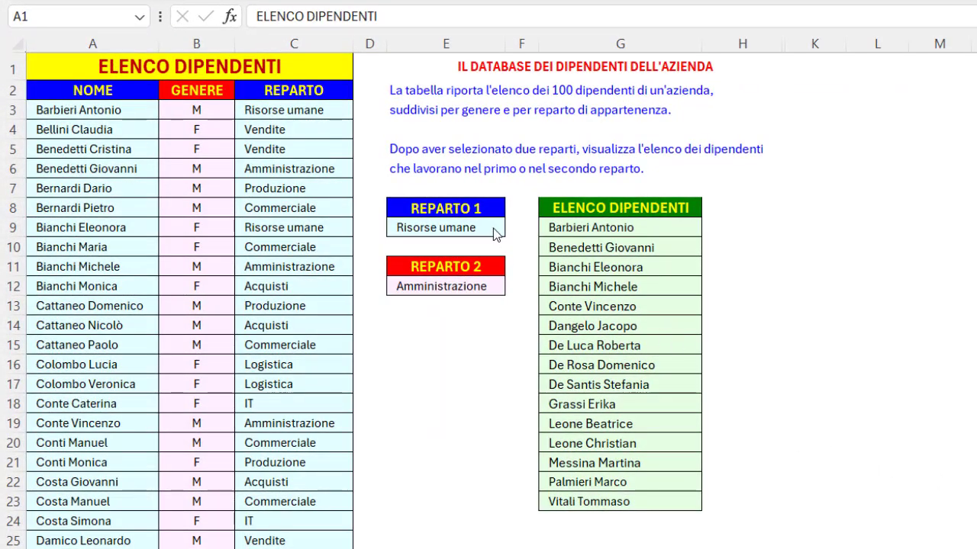
# - On the two-department sheet, set REPARTO 1 to Direzione and REPARTO 2 to Finanze
pyautogui.click(488, 149)
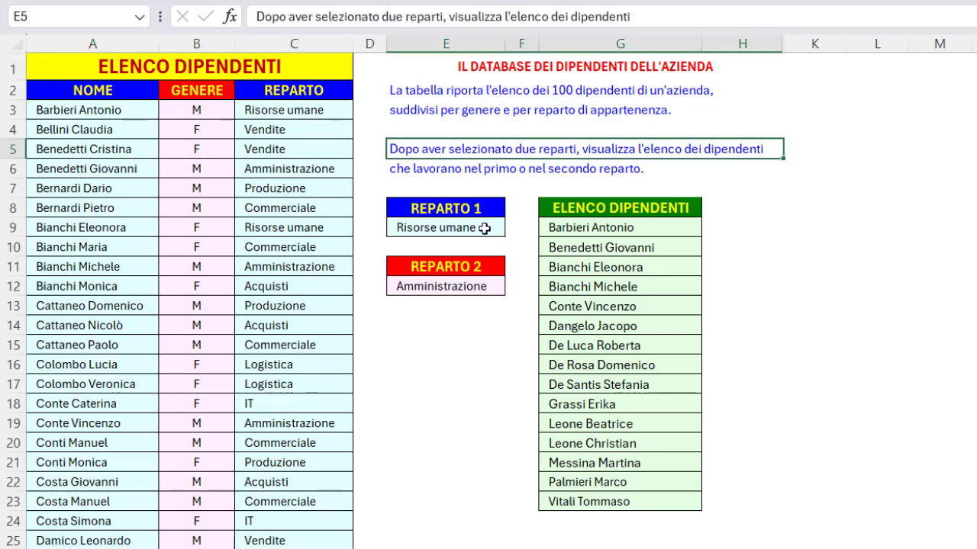
pyautogui.click(490, 225)
pyautogui.click(514, 228)
pyautogui.click(460, 248)
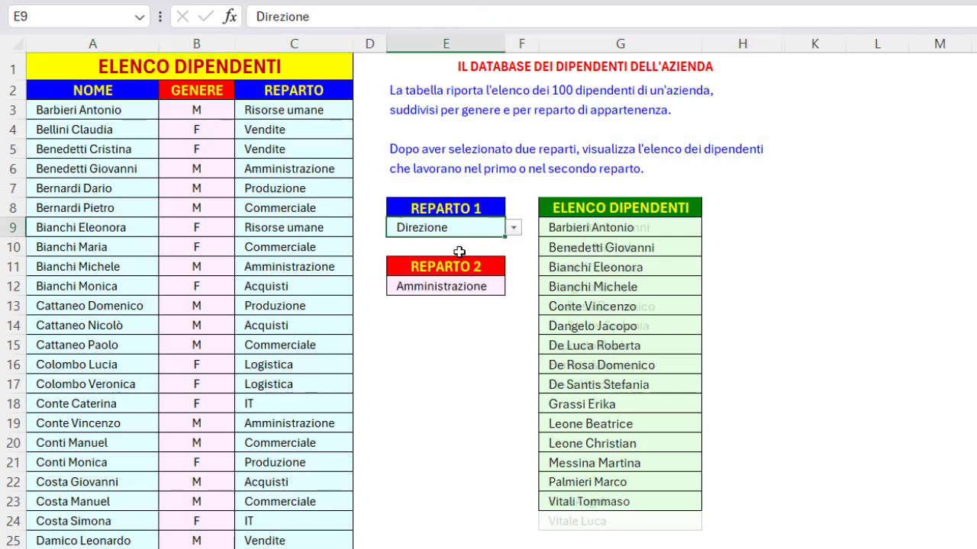
pyautogui.click(462, 286)
pyautogui.click(514, 286)
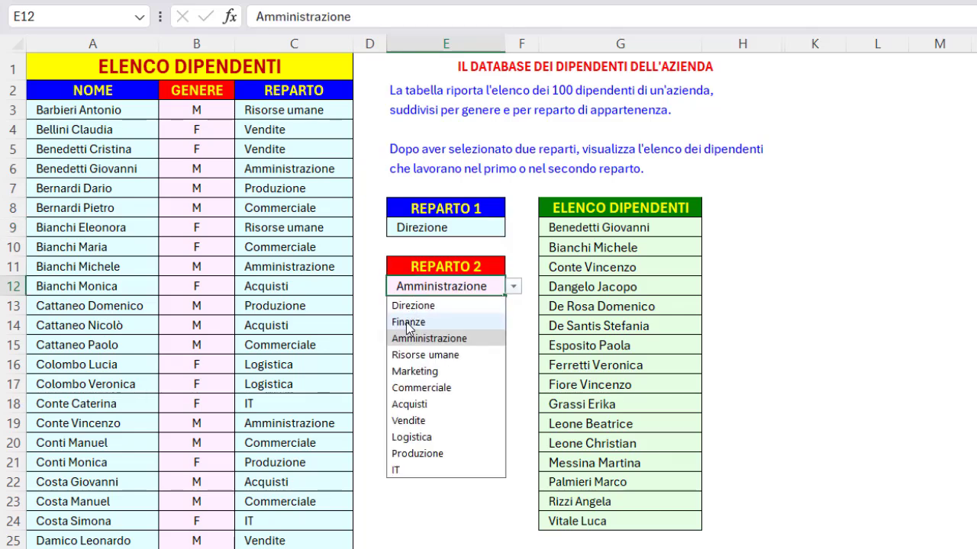
pyautogui.click(405, 322)
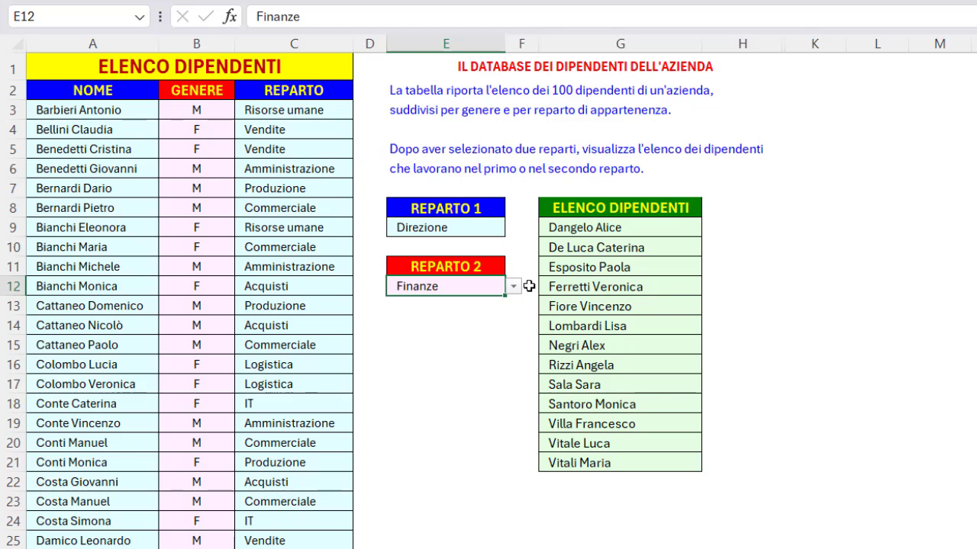
# - Examine the matrice and includi arguments of the FILTRO formula in G9
pyautogui.click(657, 227)
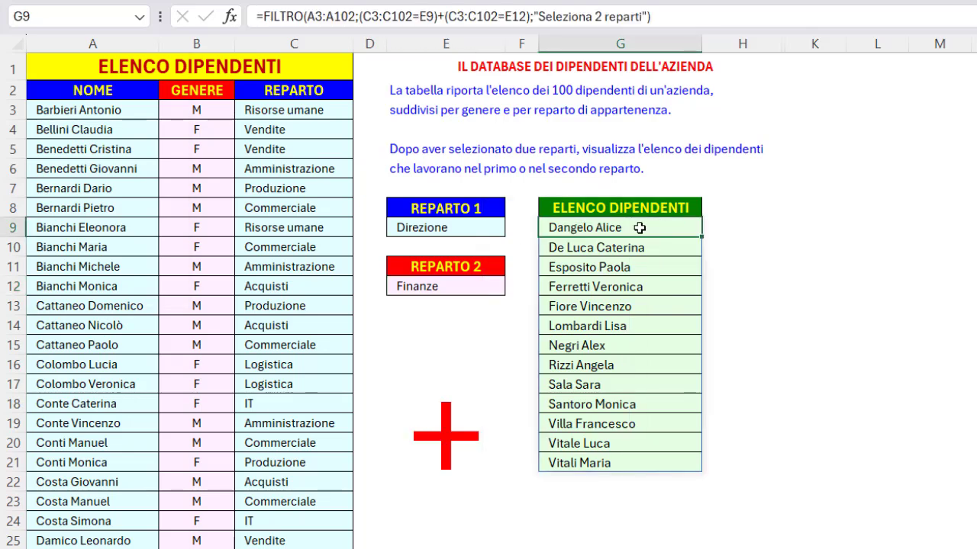
pyautogui.click(390, 16)
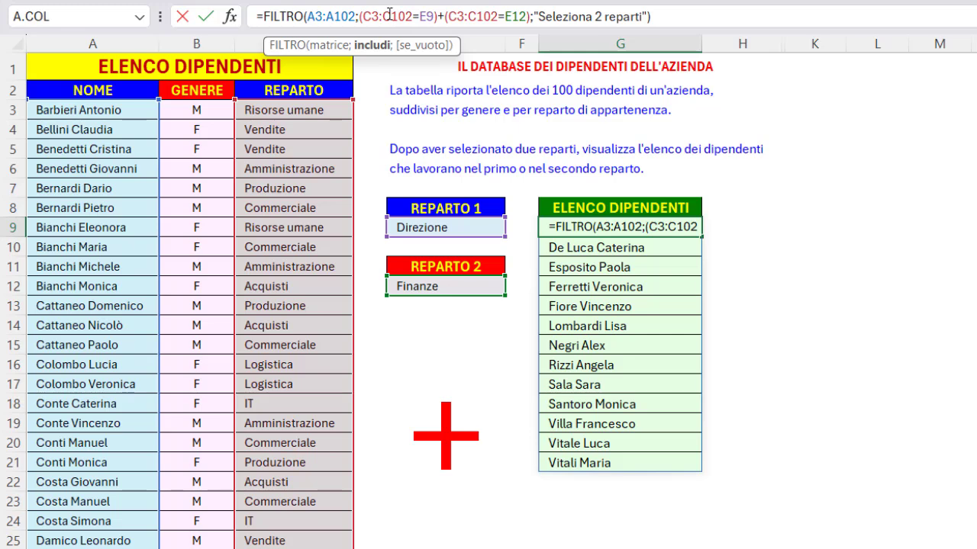
pyautogui.click(330, 45)
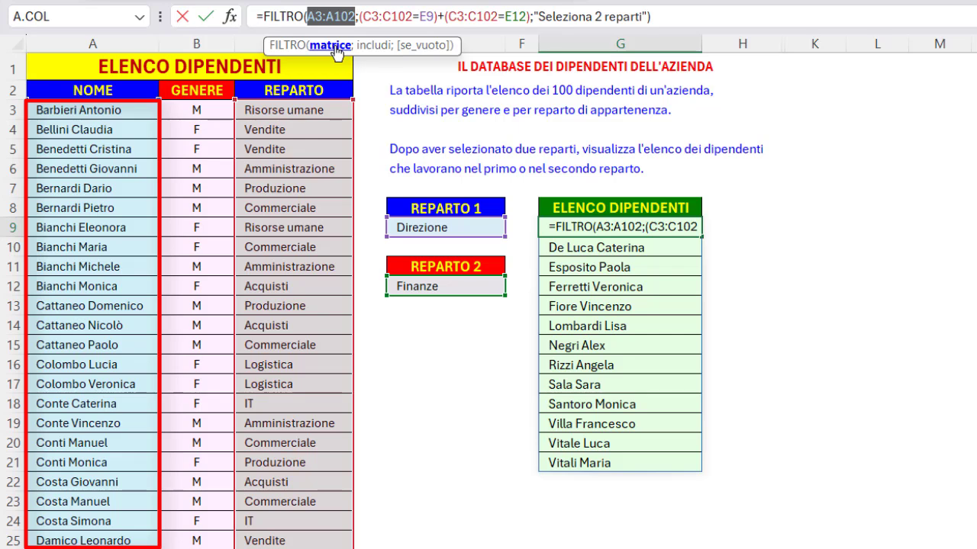
pyautogui.click(384, 47)
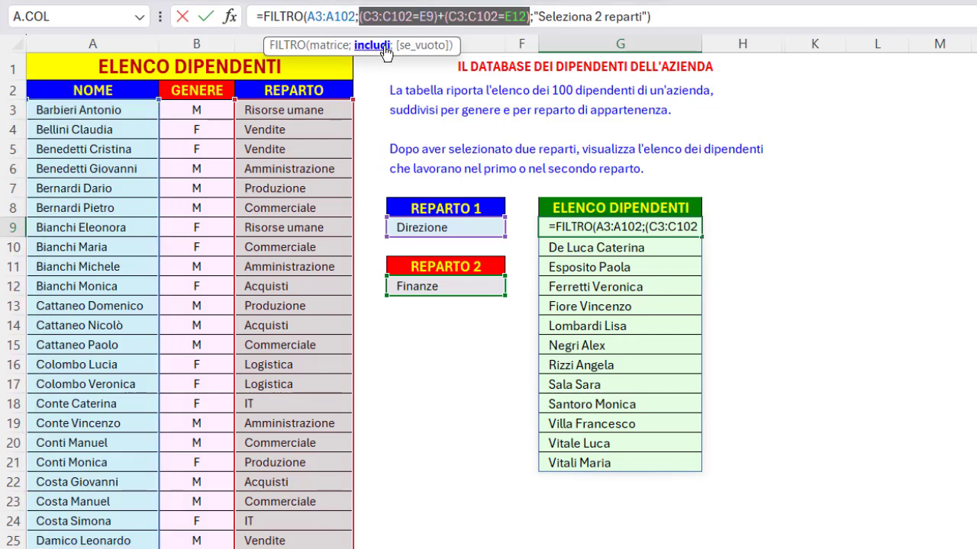
# - Evaluate the first condition (C3:C102=E9) inside the G9 formula to inspect its array, then restore the expression
pyautogui.click(367, 16)
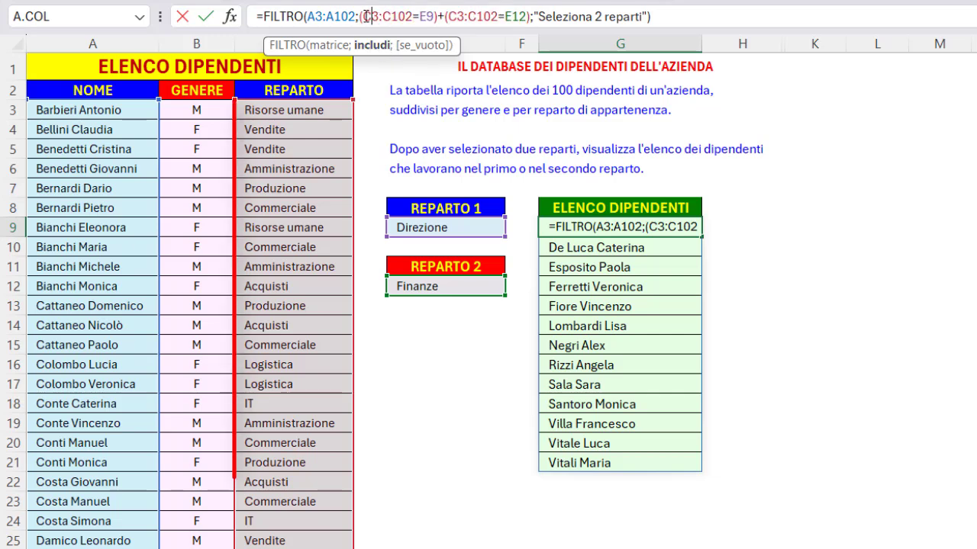
pyautogui.moveTo(360, 16); pyautogui.dragTo(435, 14)
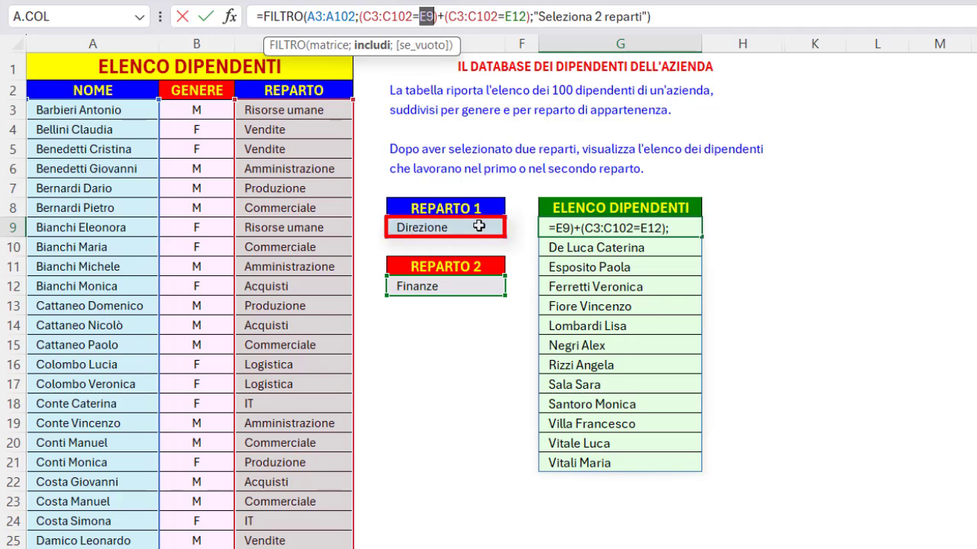
pyautogui.moveTo(361, 14); pyautogui.dragTo(432, 14)
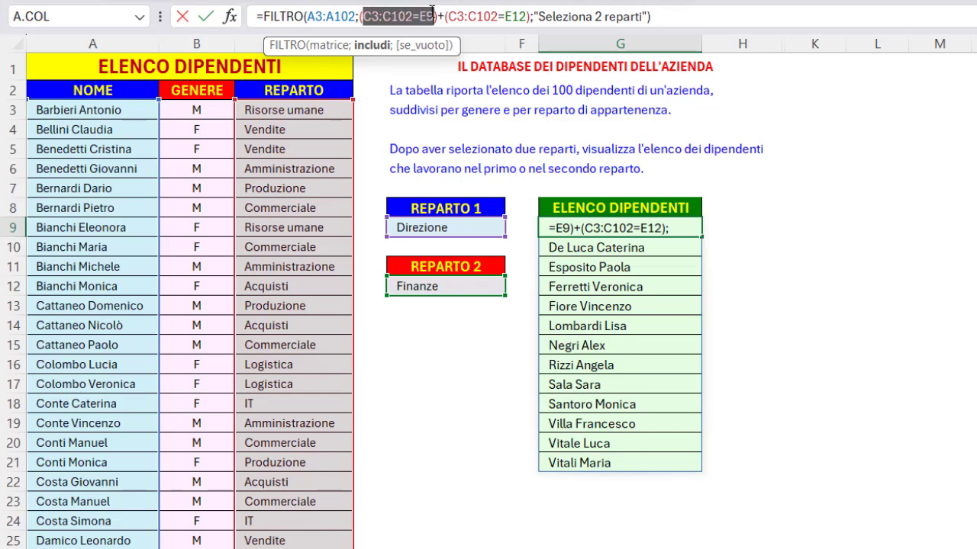
pyautogui.press('F9')
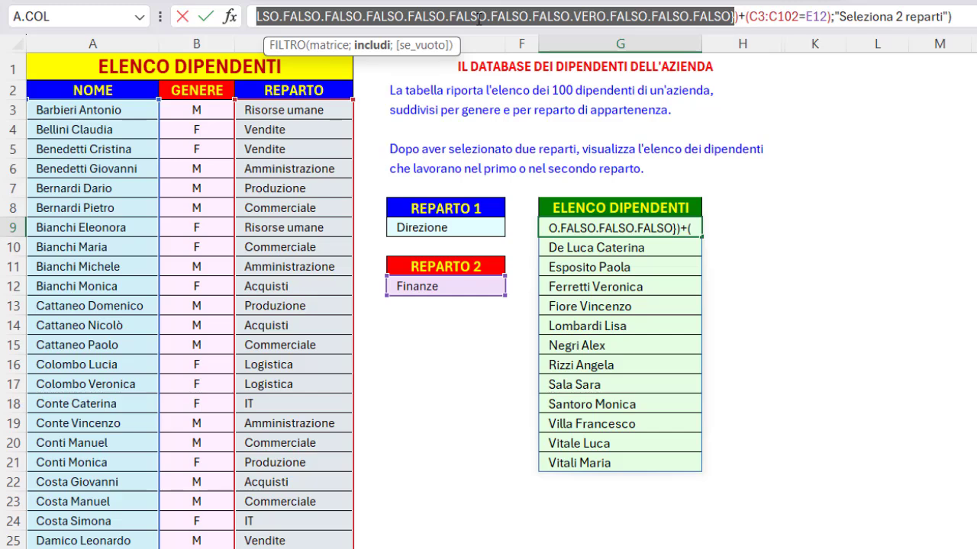
pyautogui.hotkey('ctrl', 'z')
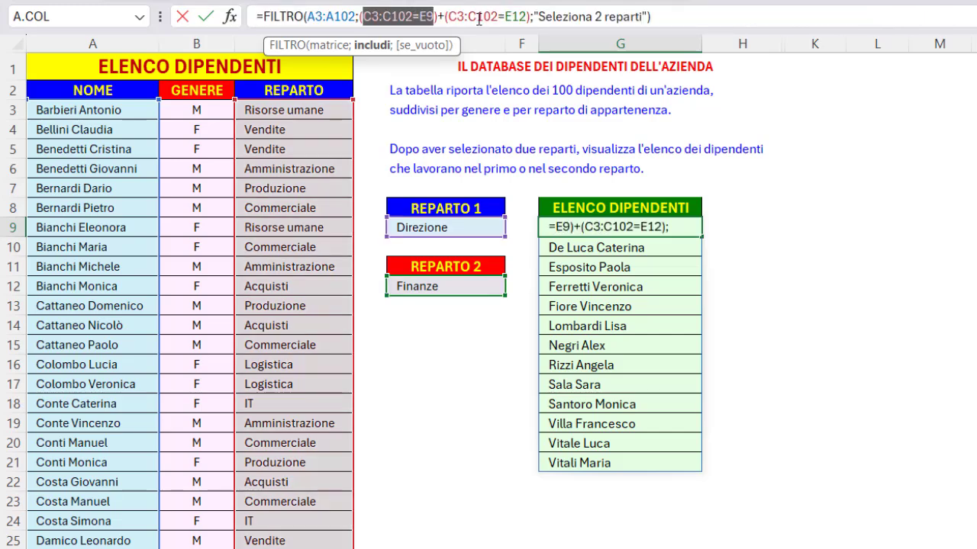
# - Examine the plus operator, the second condition (C3:C102=E12) and the se_vuoto argument in G9, then close the formula
pyautogui.click(438, 15)
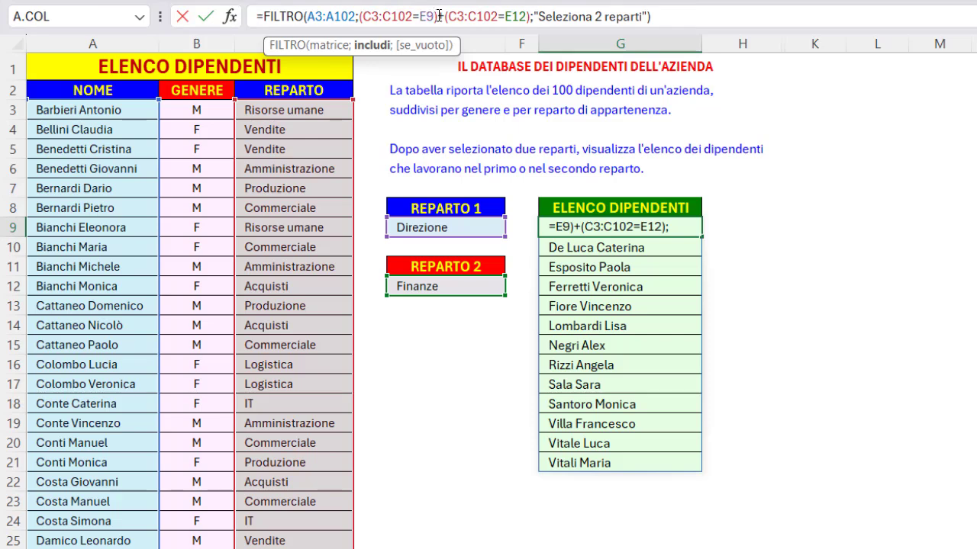
pyautogui.keyDown('shift'); pyautogui.click(445, 16); pyautogui.keyUp('shift')
pyautogui.moveTo(449, 16); pyautogui.dragTo(497, 9)
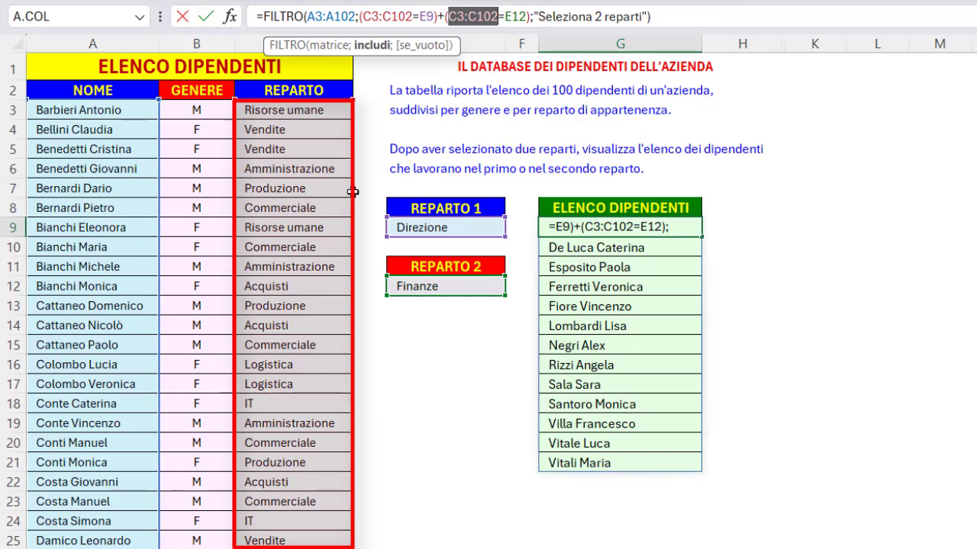
pyautogui.moveTo(503, 16); pyautogui.dragTo(527, 16)
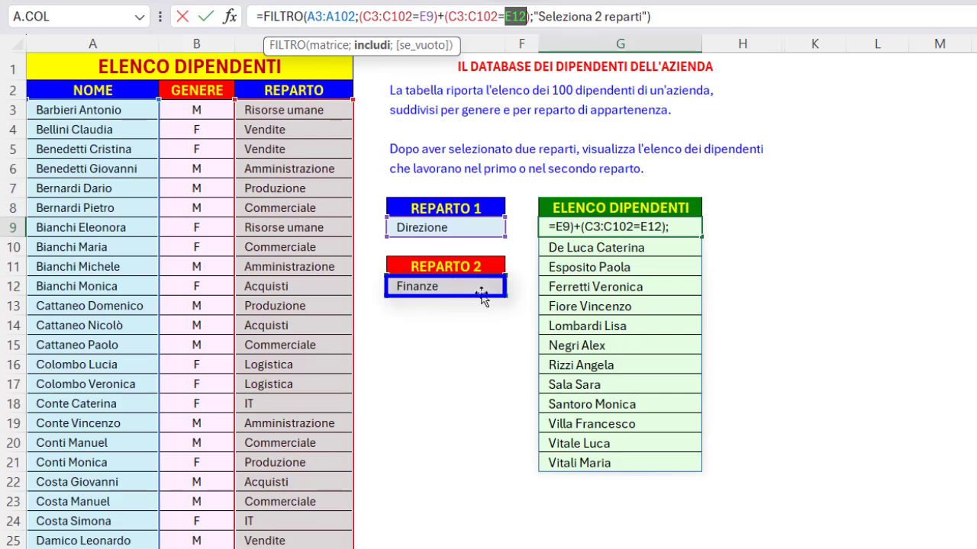
pyautogui.click(426, 45)
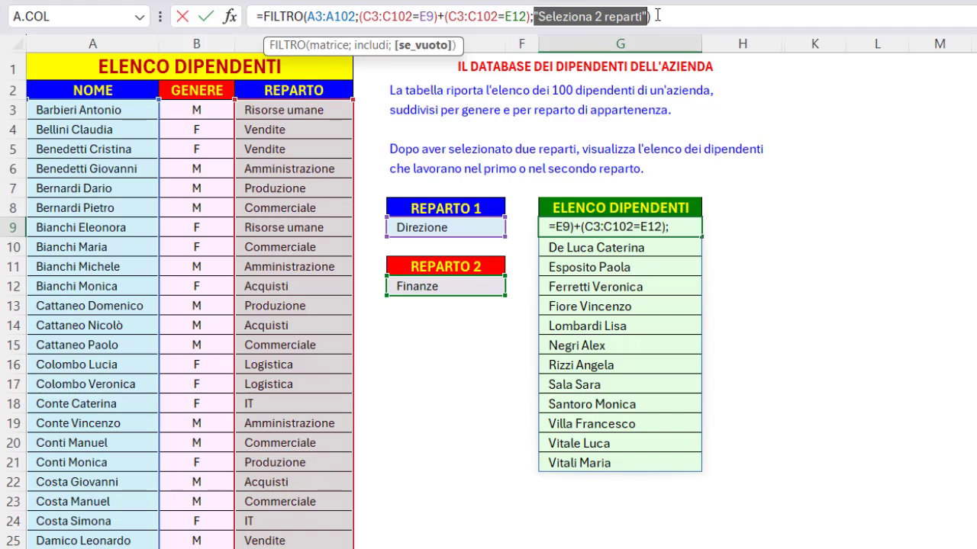
pyautogui.press('Return')
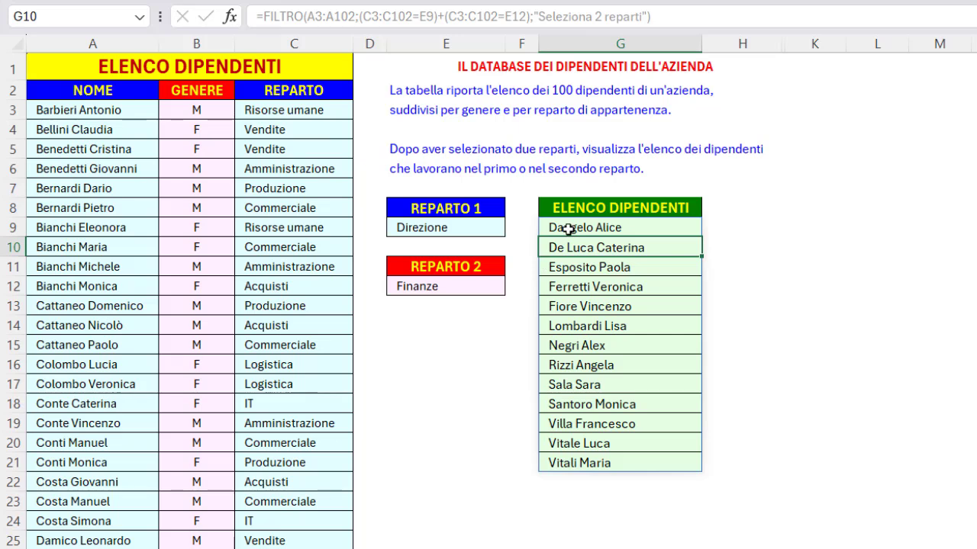
# - Clear the REPARTO 2 criterion in E12 to check the filtered list, then undo the deletion
pyautogui.click(486, 228)
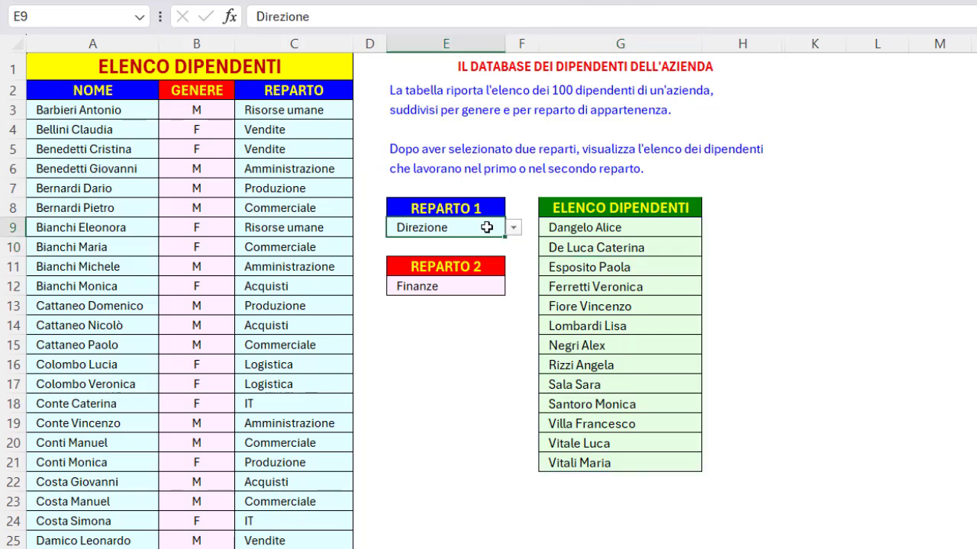
pyautogui.click(489, 287)
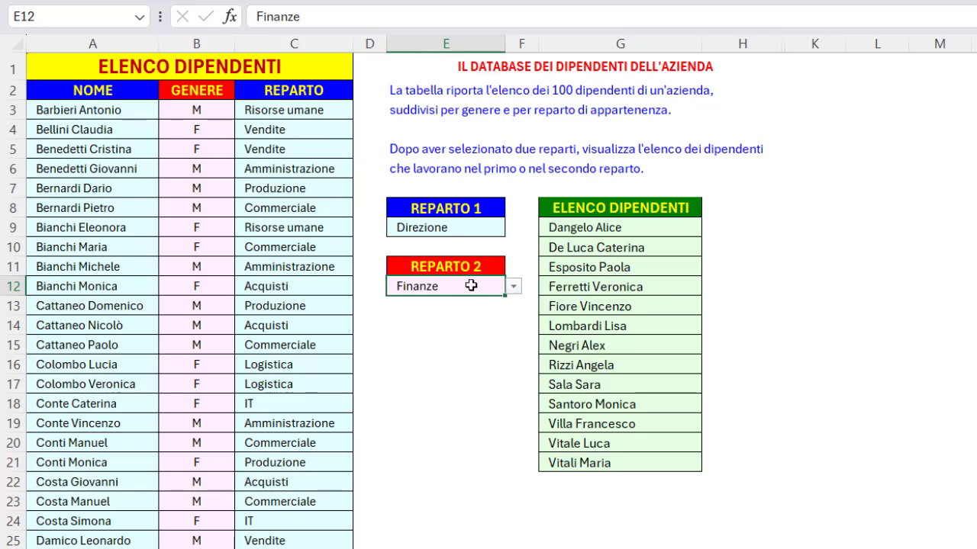
pyautogui.press('Delete')
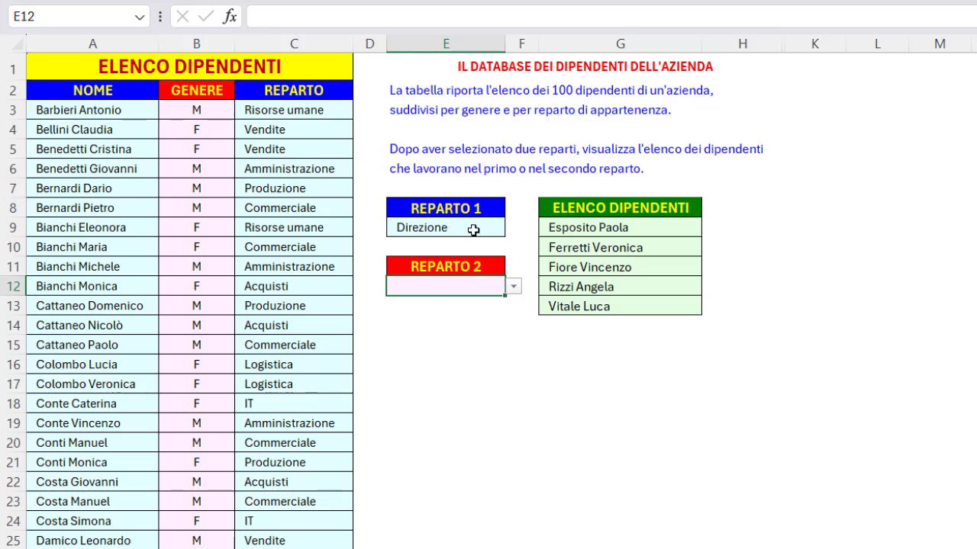
pyautogui.hotkey('ctrl', 'z')
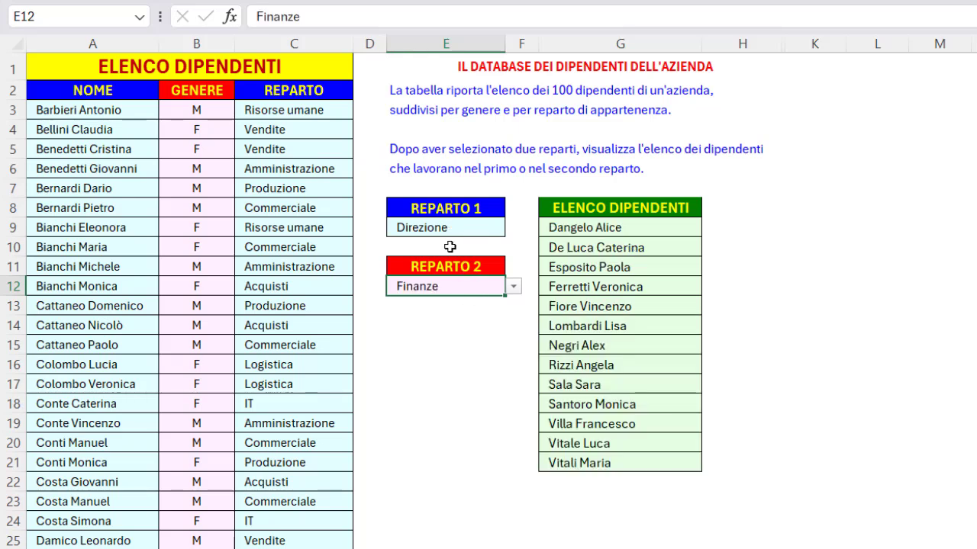
pyautogui.click(334, 67)
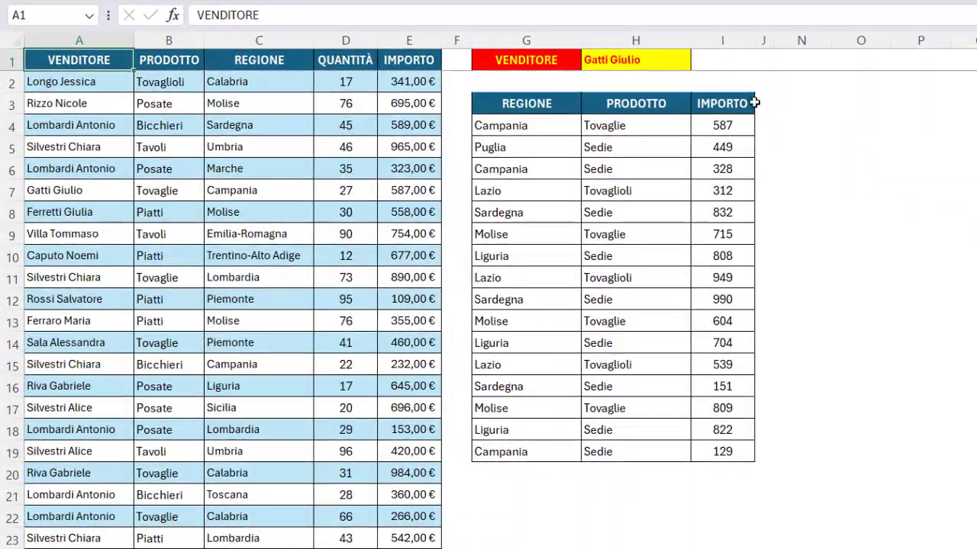
# - Set the VENDITORE criterion in H1 to the seller listed in A4
pyautogui.click(618, 86)
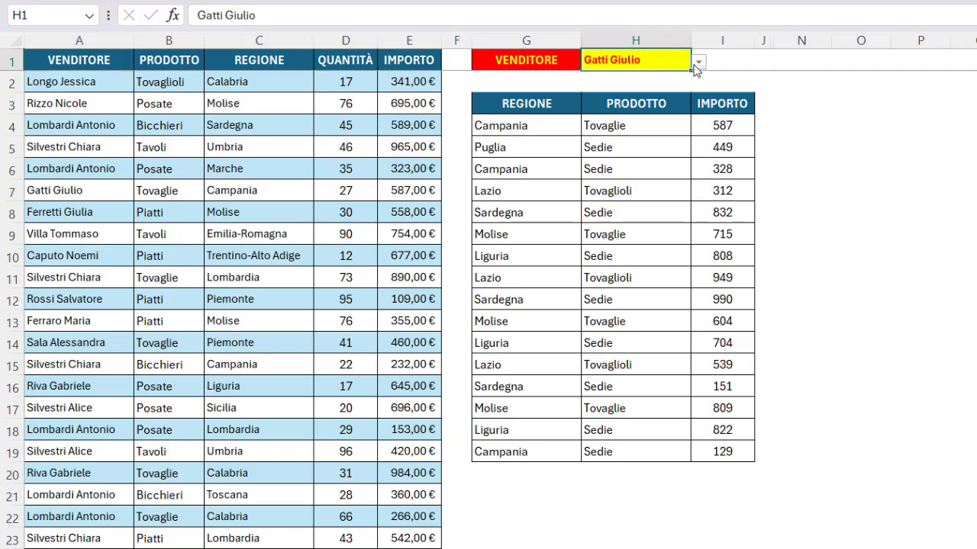
pyautogui.click(698, 61)
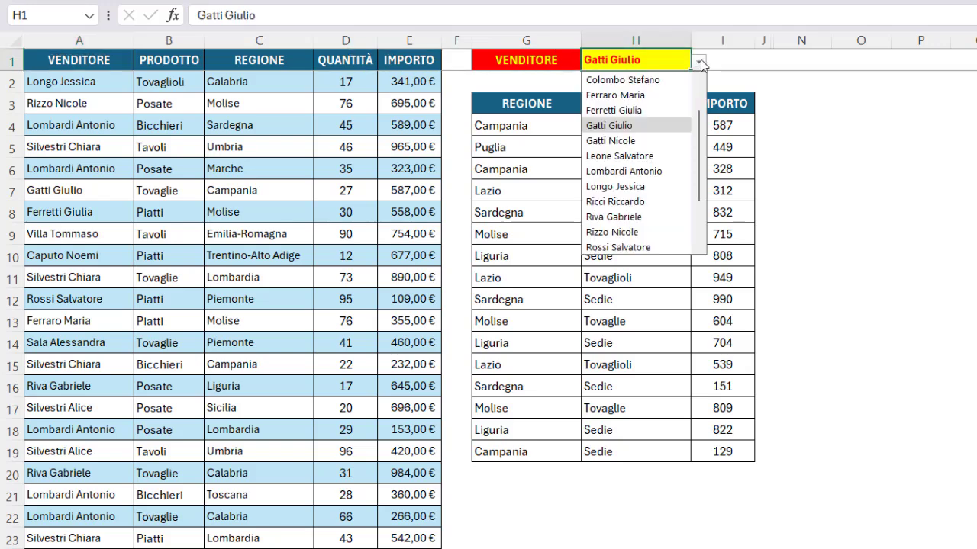
pyautogui.click(661, 172)
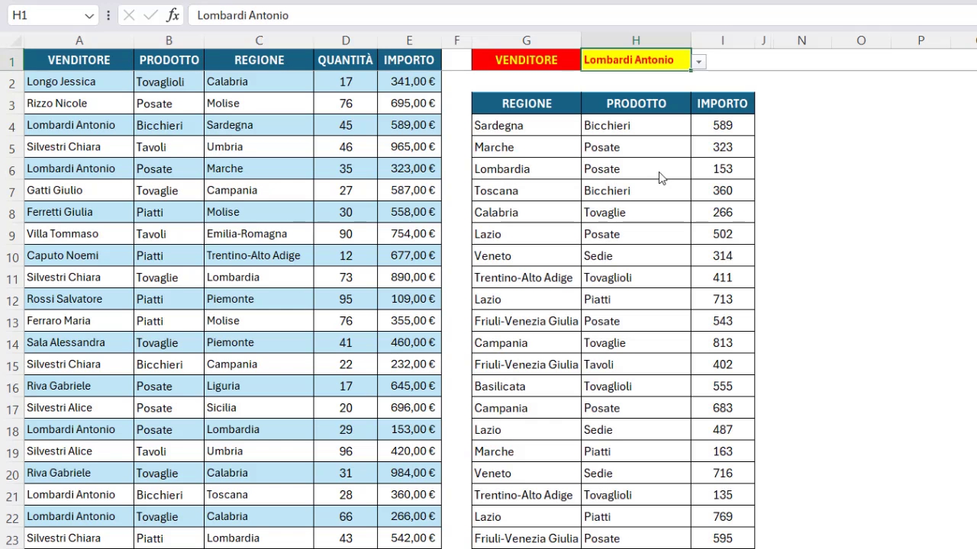
# - Examine the source table and the formula behind the first row of REGIONE, PRODOTTO and IMPORTO results in G4:I4
pyautogui.click(192, 144)
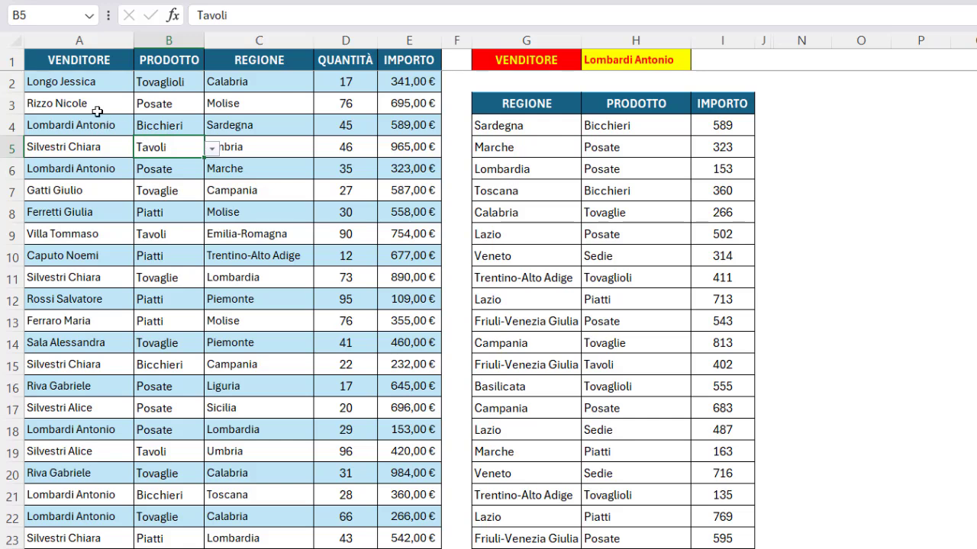
pyautogui.click(90, 63)
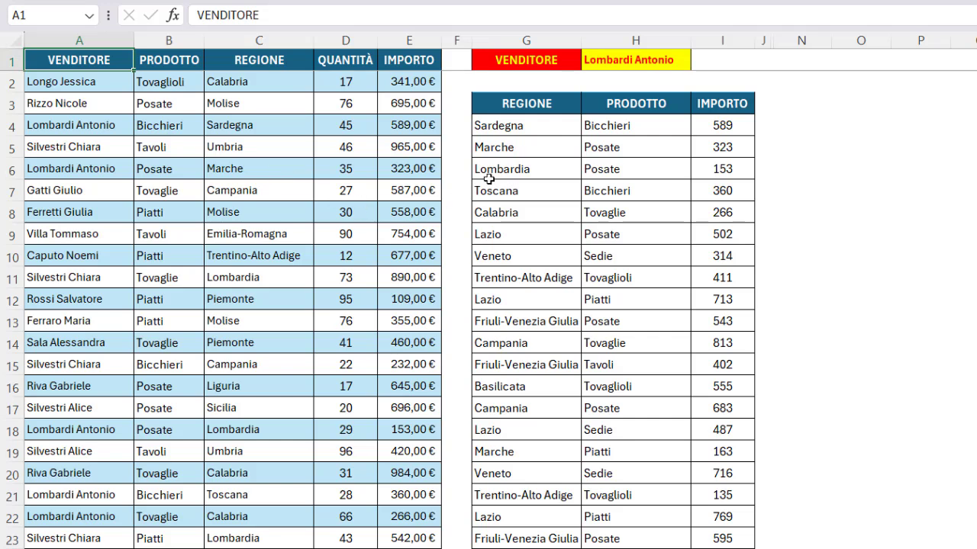
pyautogui.click(523, 128)
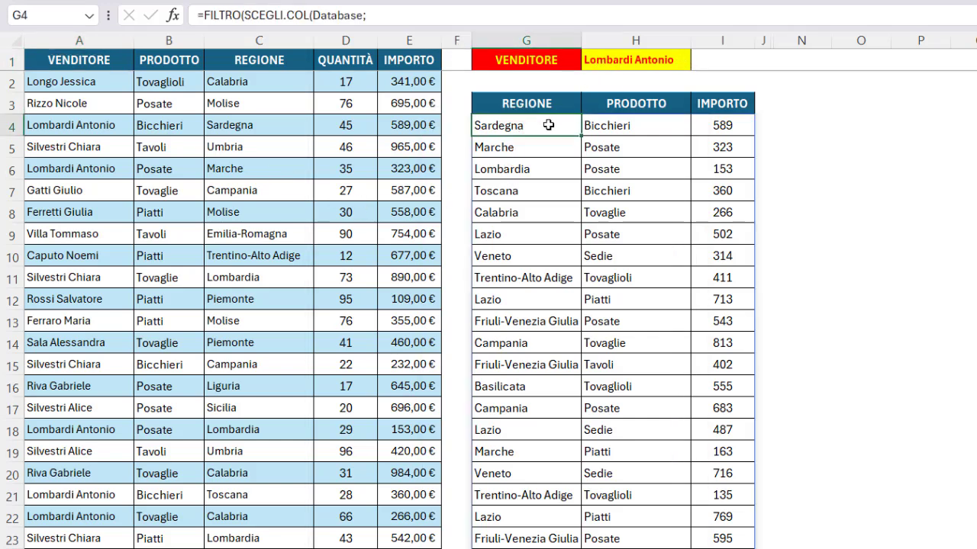
pyautogui.click(638, 127)
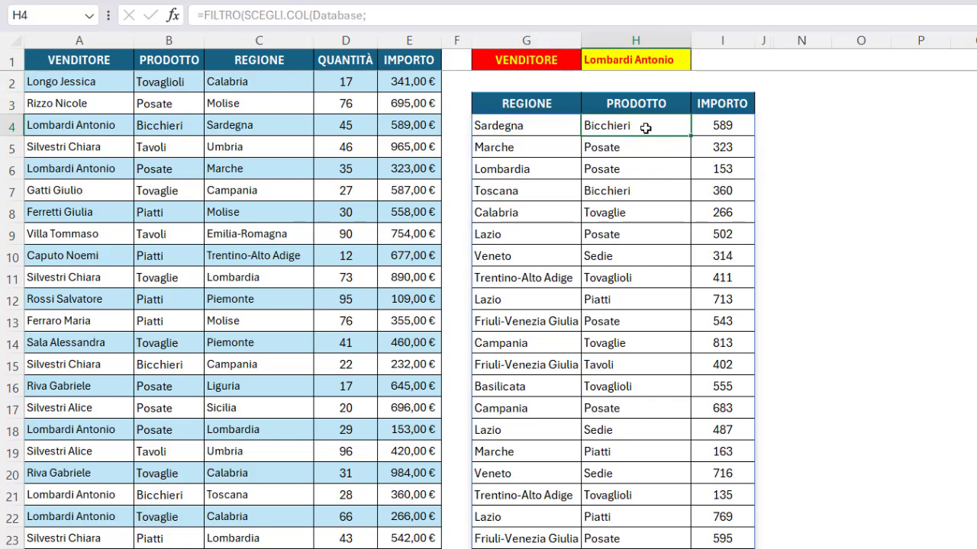
pyautogui.click(702, 130)
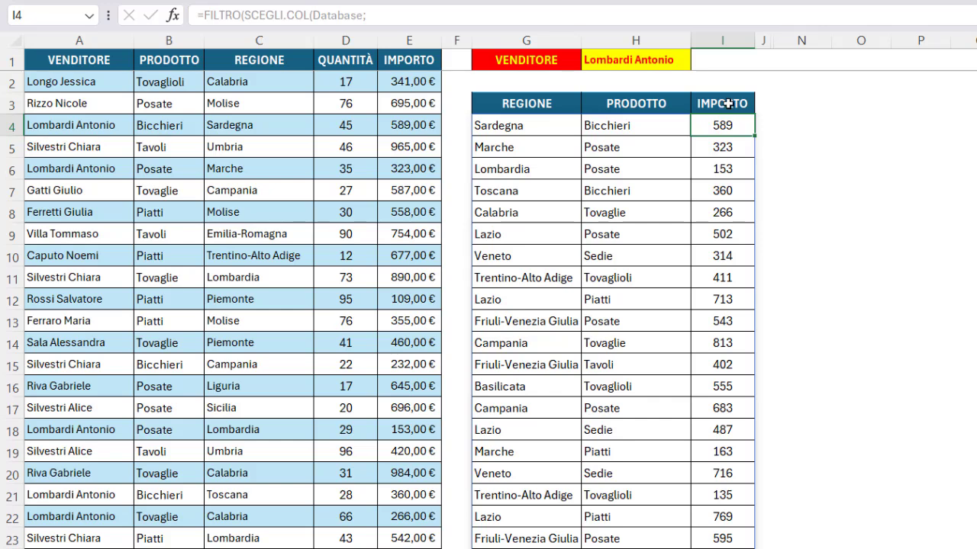
# - Change the third header of the filtered table, in I3, to QUANTITÀ
pyautogui.click(713, 102)
pyautogui.click(763, 107)
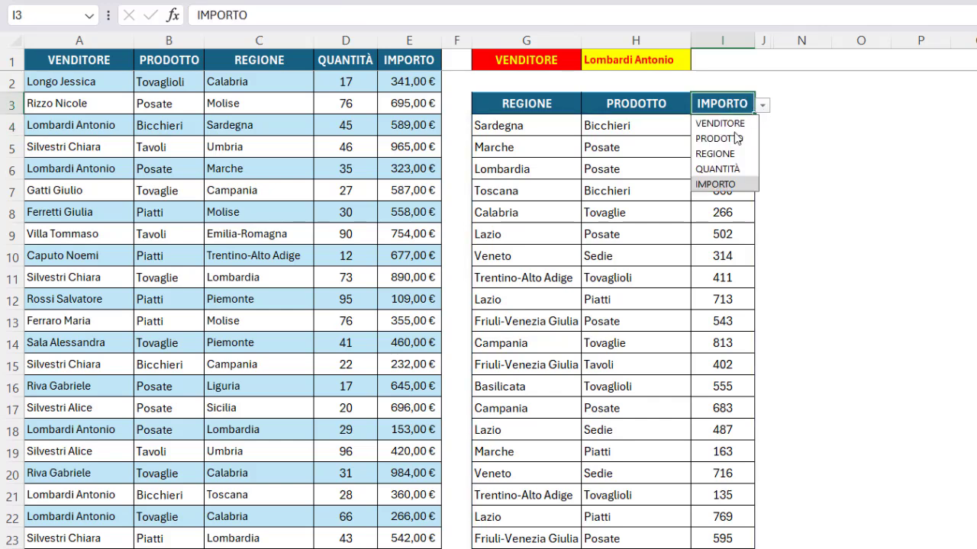
pyautogui.click(723, 169)
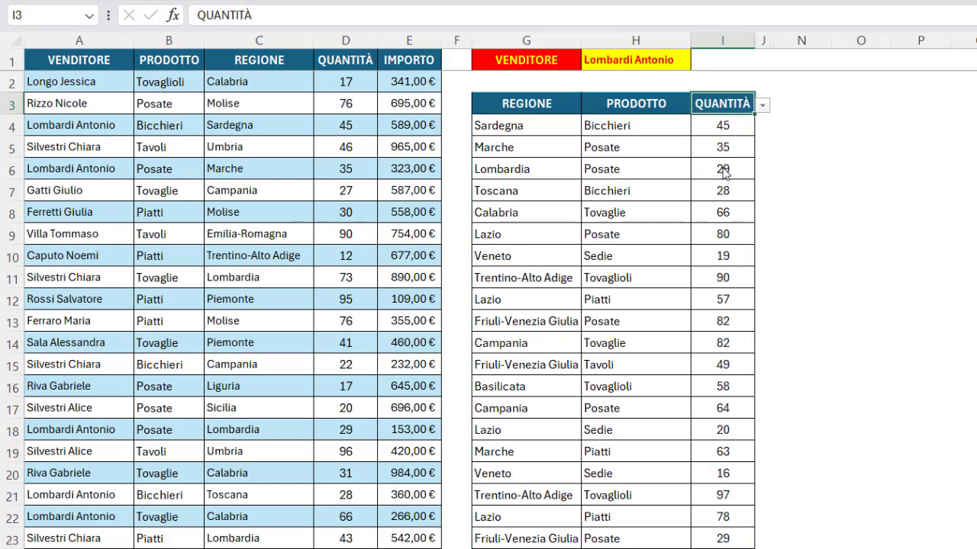
# - Swap the first two headers of the filtered table, setting G3 to PRODOTTO and H3 to REGIONE
pyautogui.click(565, 111)
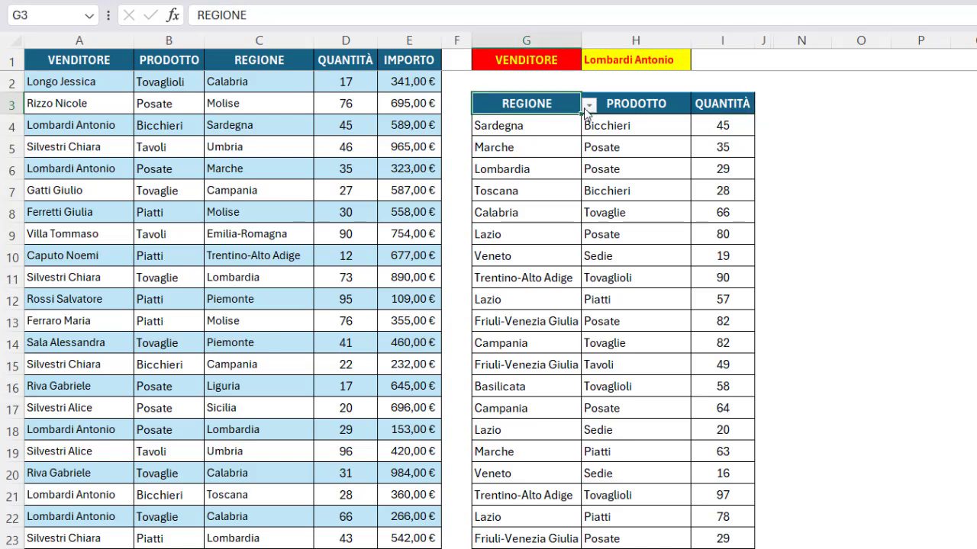
pyautogui.click(588, 106)
pyautogui.click(533, 139)
pyautogui.click(644, 103)
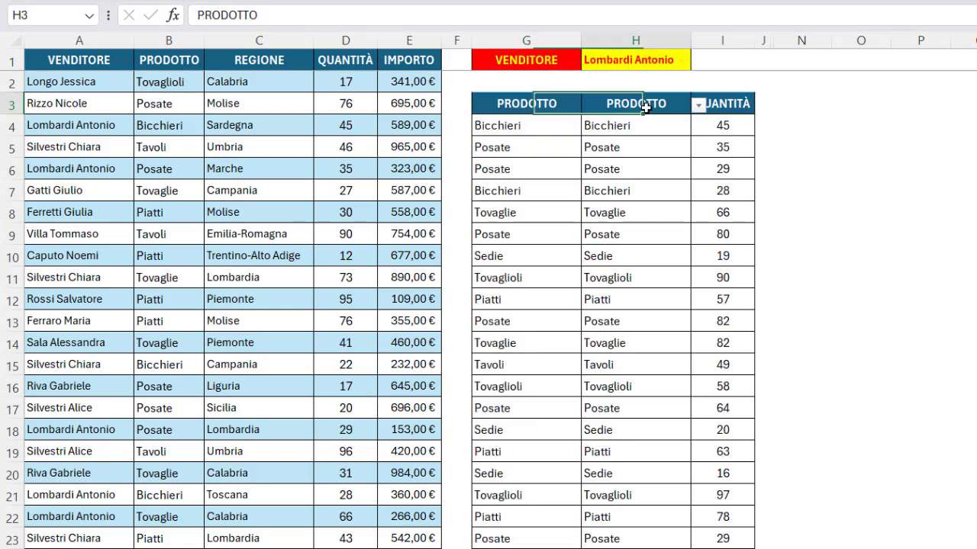
pyautogui.hotkey('alt', 'Down')
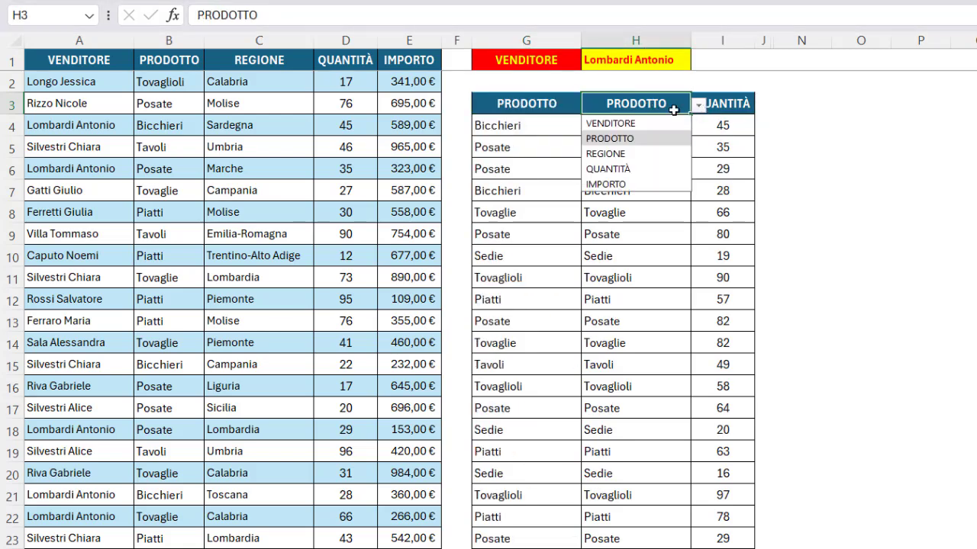
pyautogui.click(610, 154)
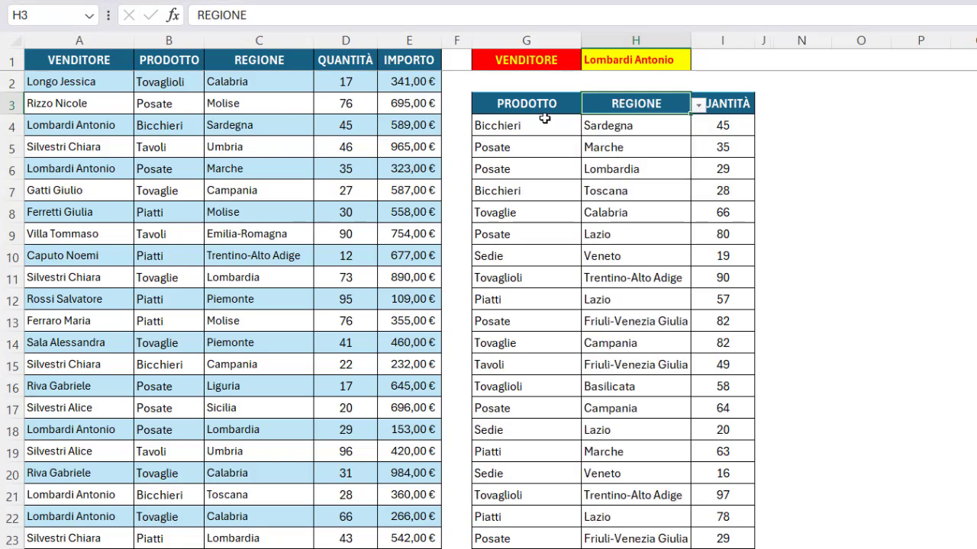
# - Review the chosen headers in G3:I3 against the columns of the source table
pyautogui.click(566, 104)
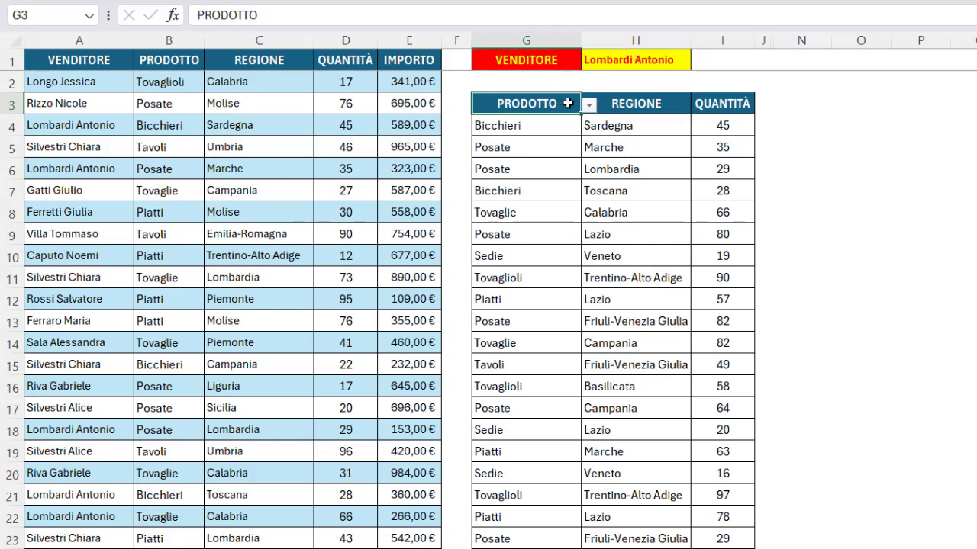
pyautogui.click(647, 104)
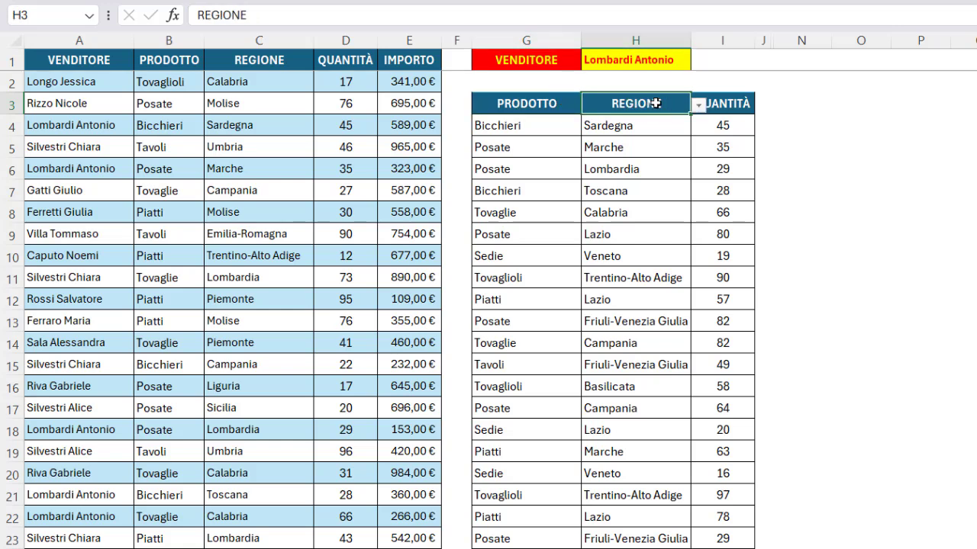
pyautogui.click(729, 105)
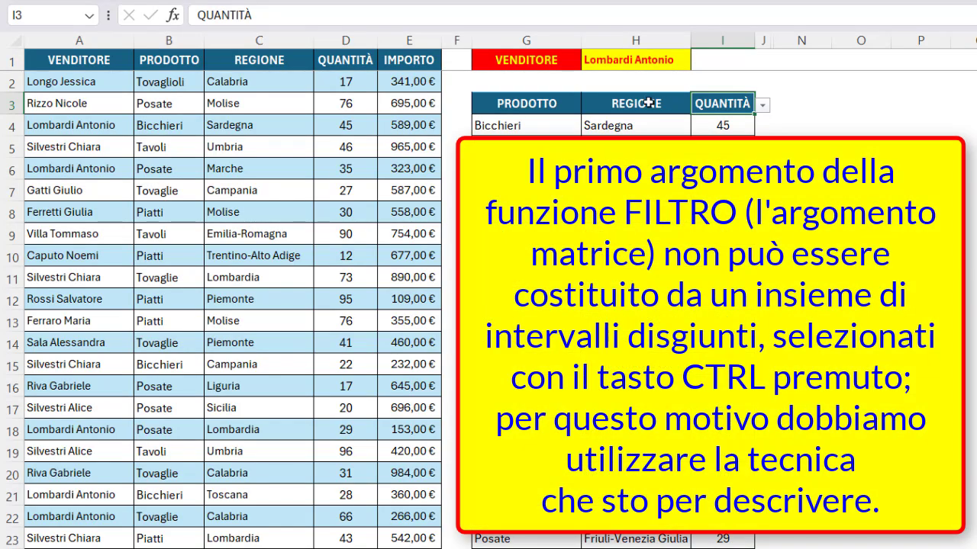
pyautogui.click(159, 105)
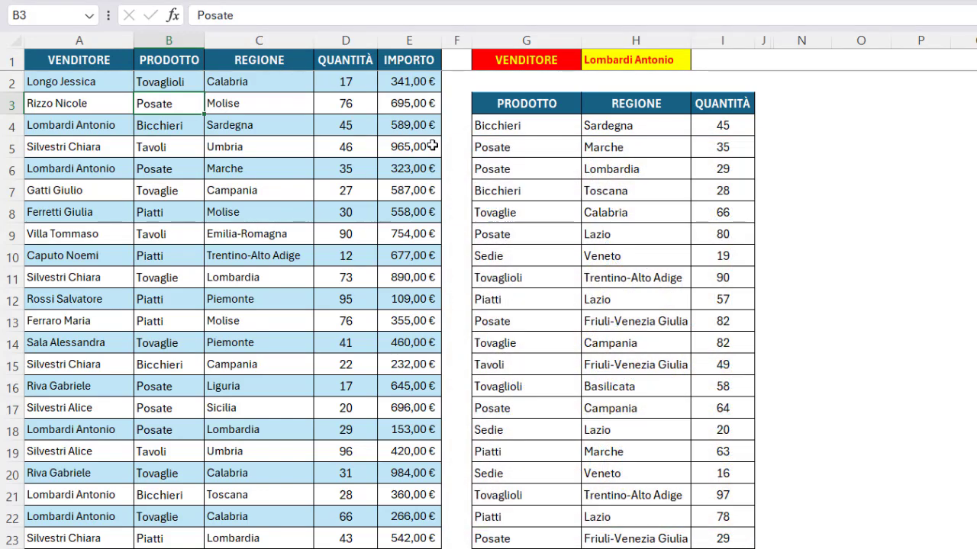
# - Enter =SCEGLI.COL(Database;2;4) in N2 to extract the second and fourth columns of the source table
pyautogui.click(805, 82)
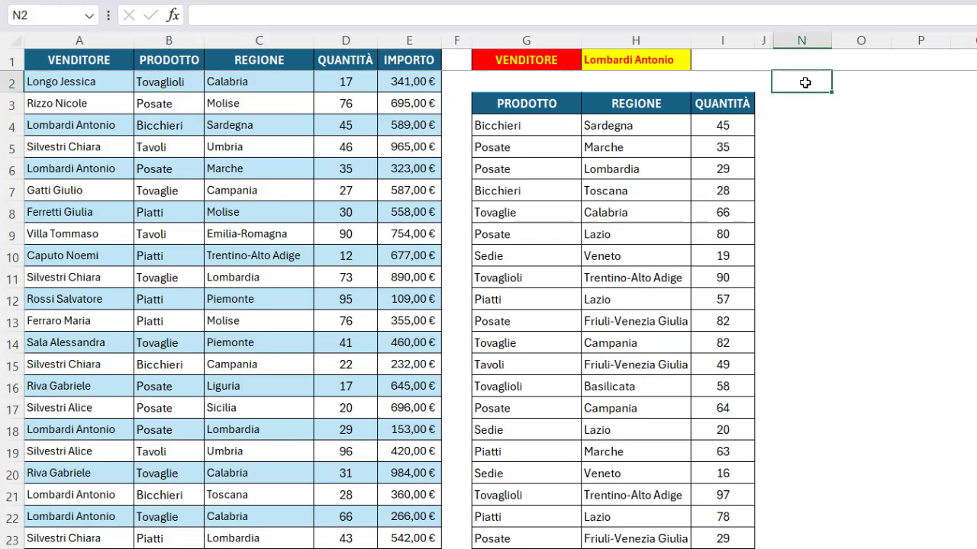
pyautogui.write('=sce')
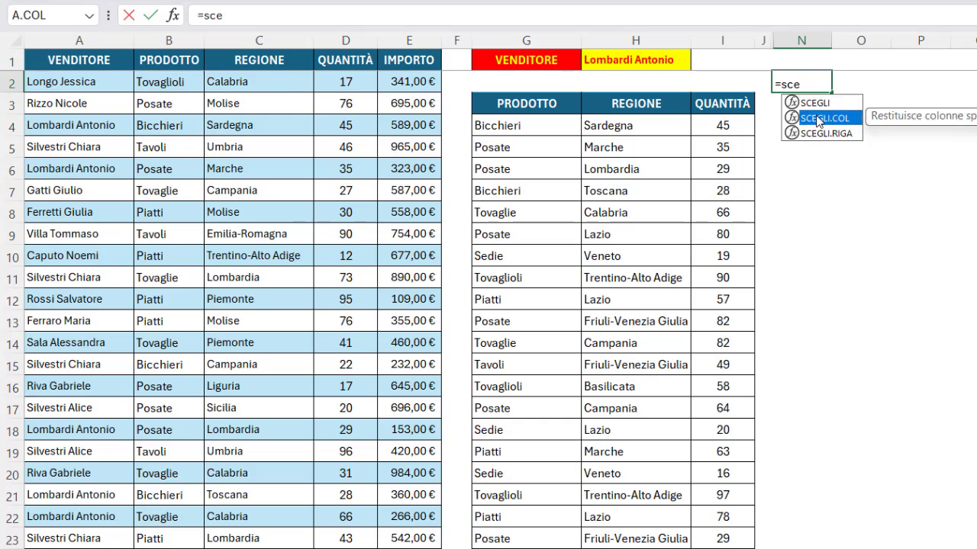
pyautogui.doubleClick(817, 119)
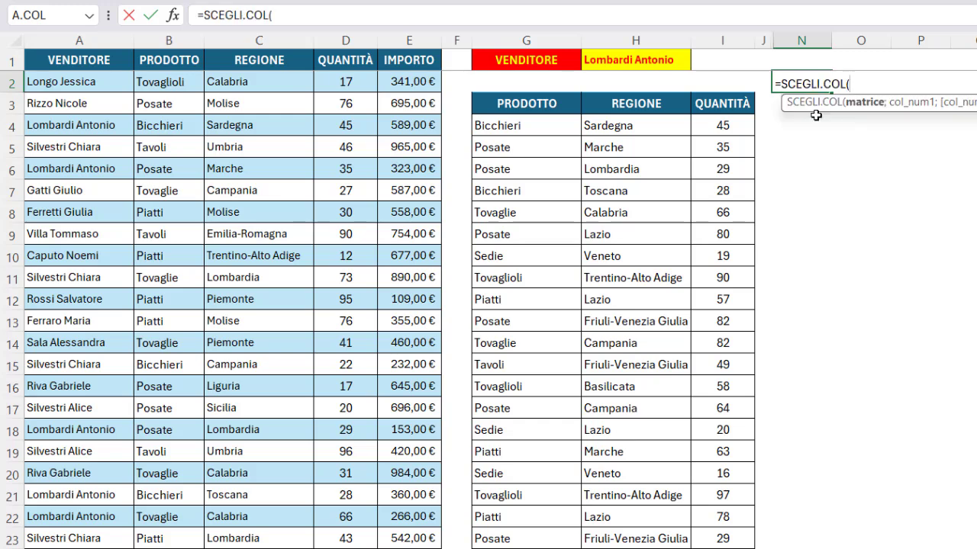
pyautogui.click(26, 47)
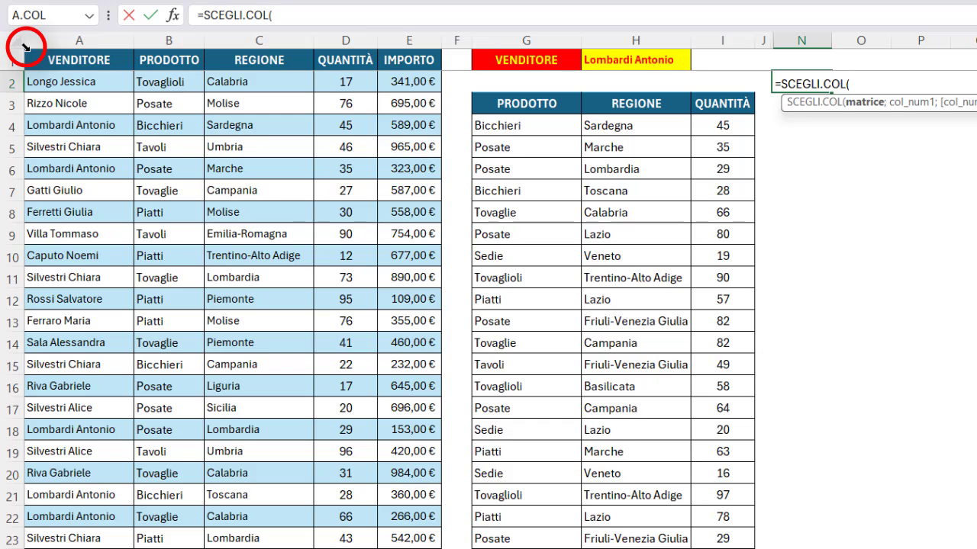
pyautogui.click(340, 15)
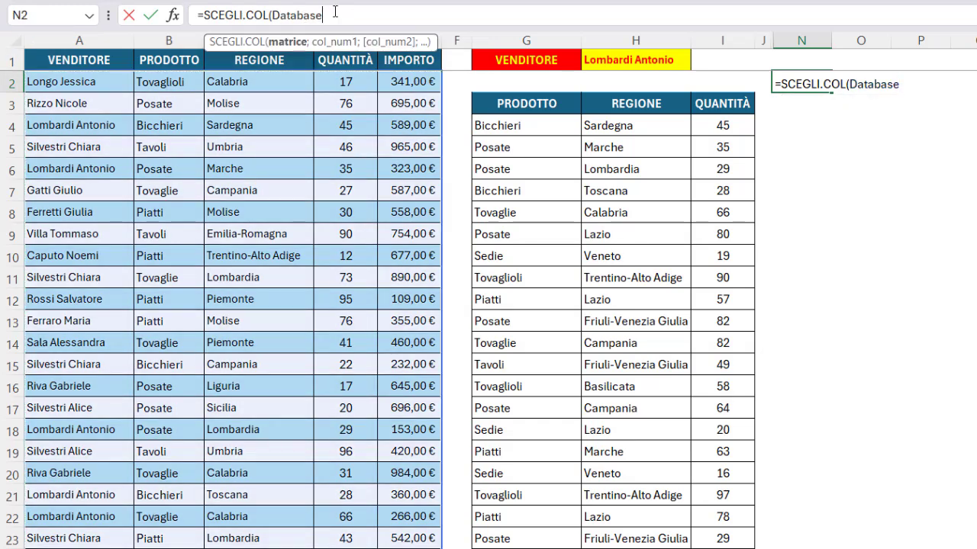
pyautogui.write(';')
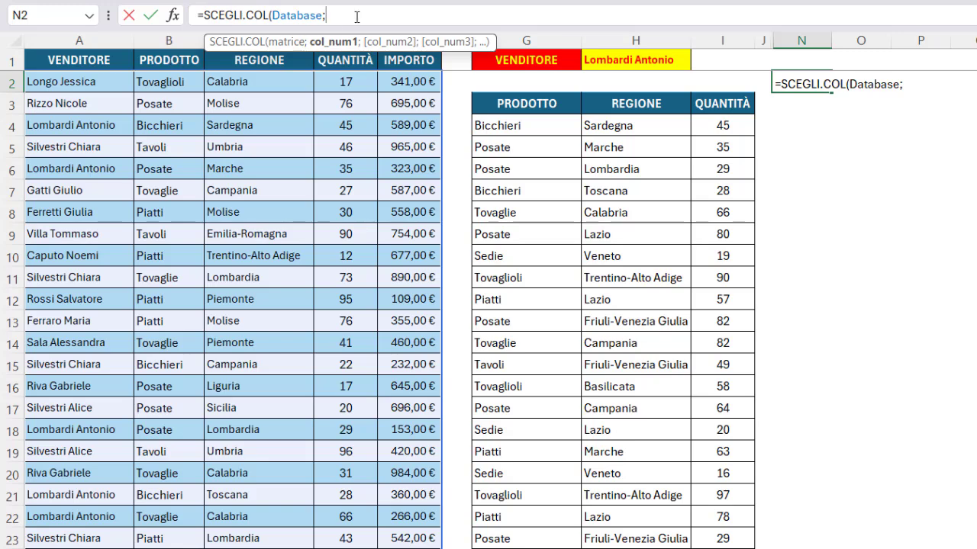
pyautogui.write('2;')
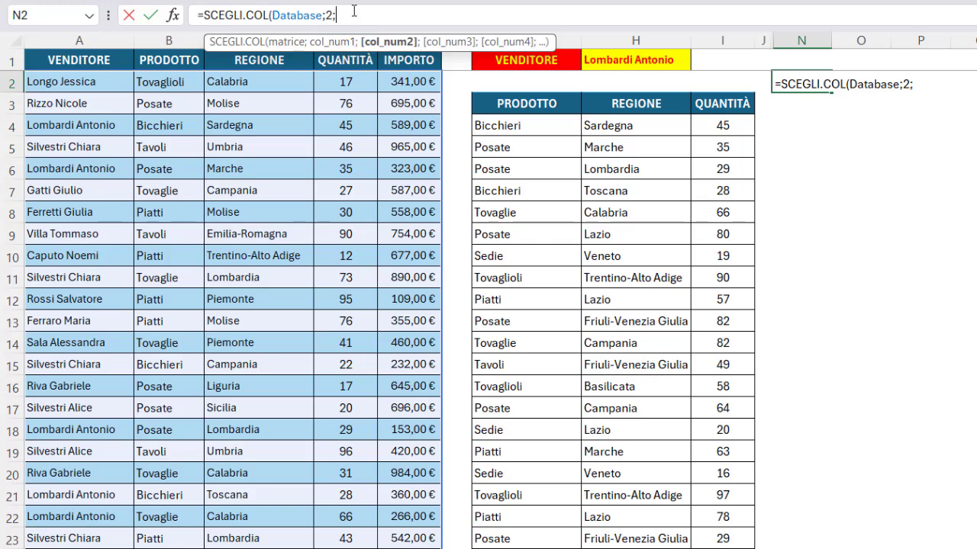
pyautogui.write('4)')
pyautogui.press('Return')
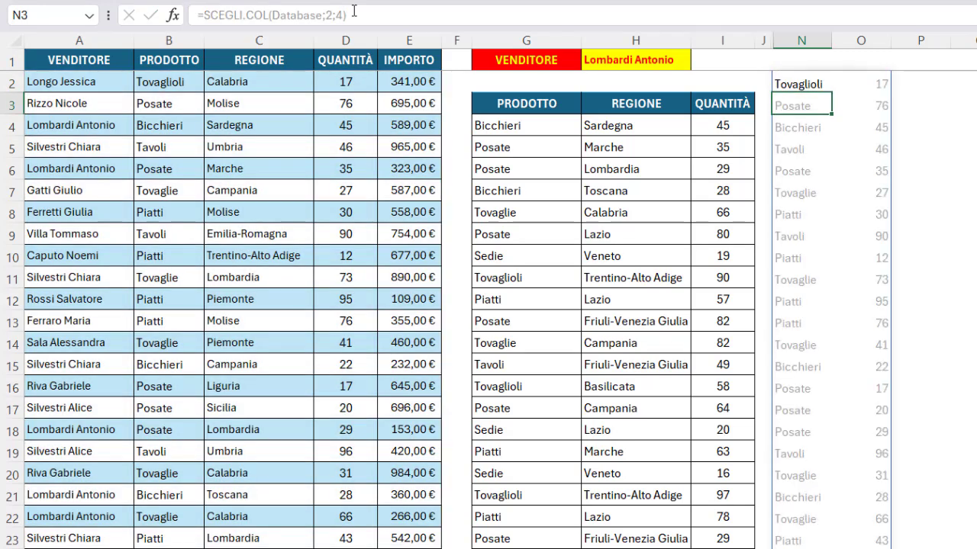
# - Examine the matrice, col_num1 and col_num2 arguments of the SCEGLI.COL formula in N2, then close the formula
pyautogui.click(798, 84)
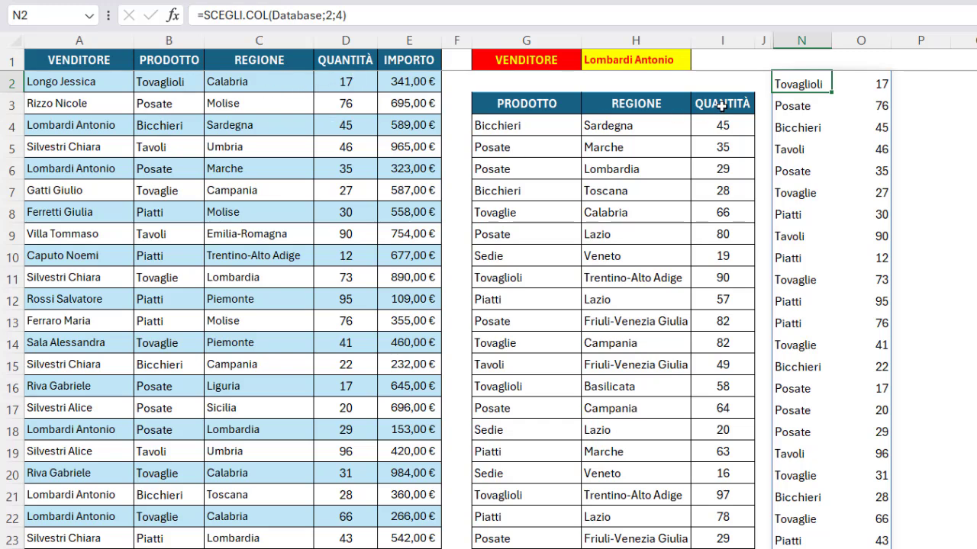
pyautogui.click(295, 14)
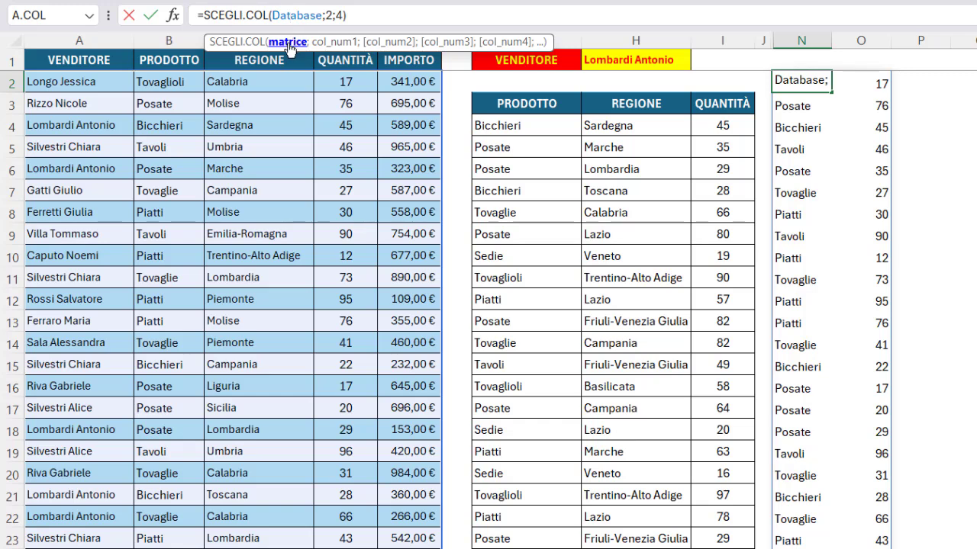
pyautogui.click(288, 44)
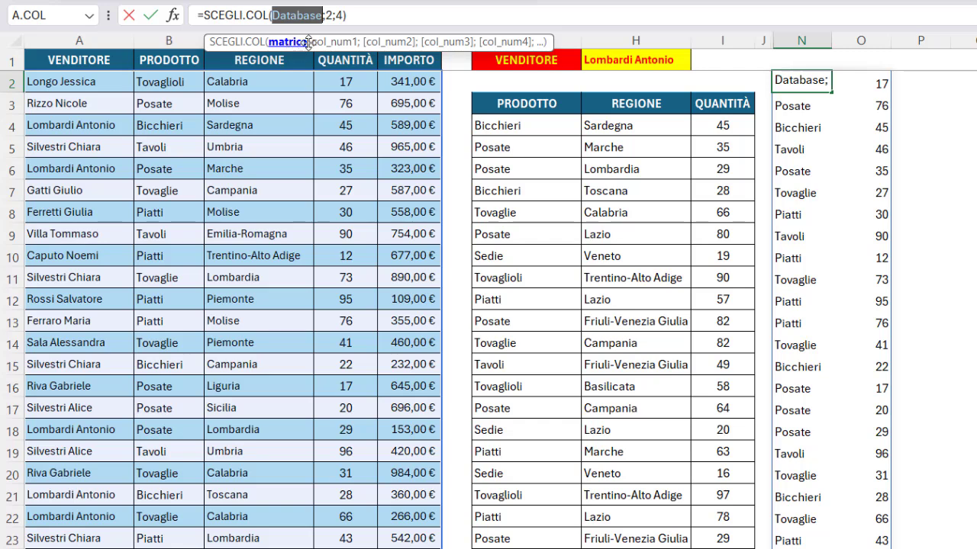
pyautogui.click(321, 44)
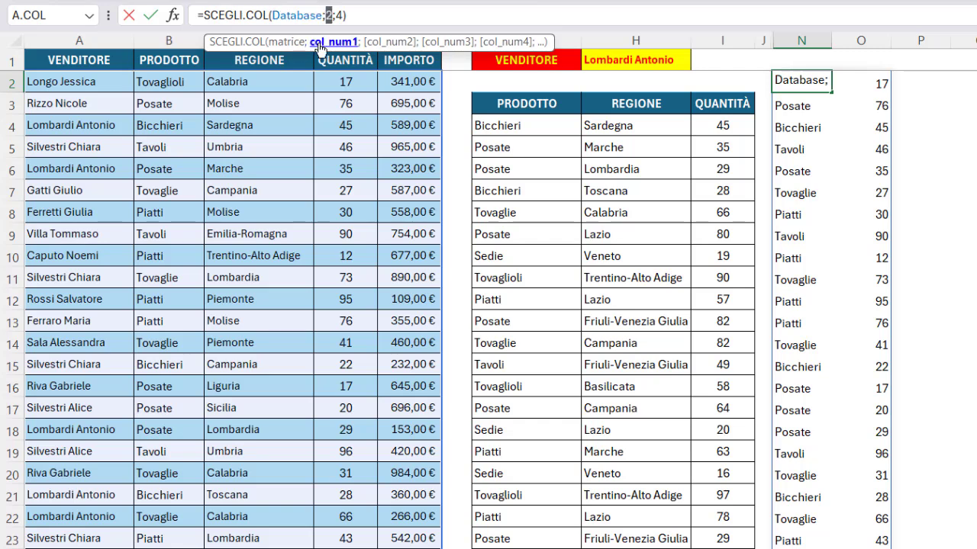
pyautogui.click(377, 43)
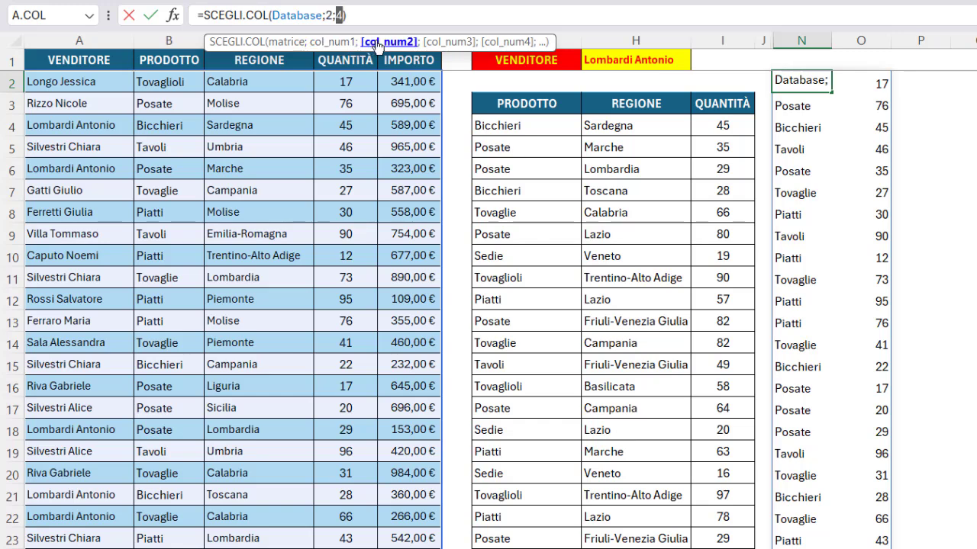
pyautogui.press('Return')
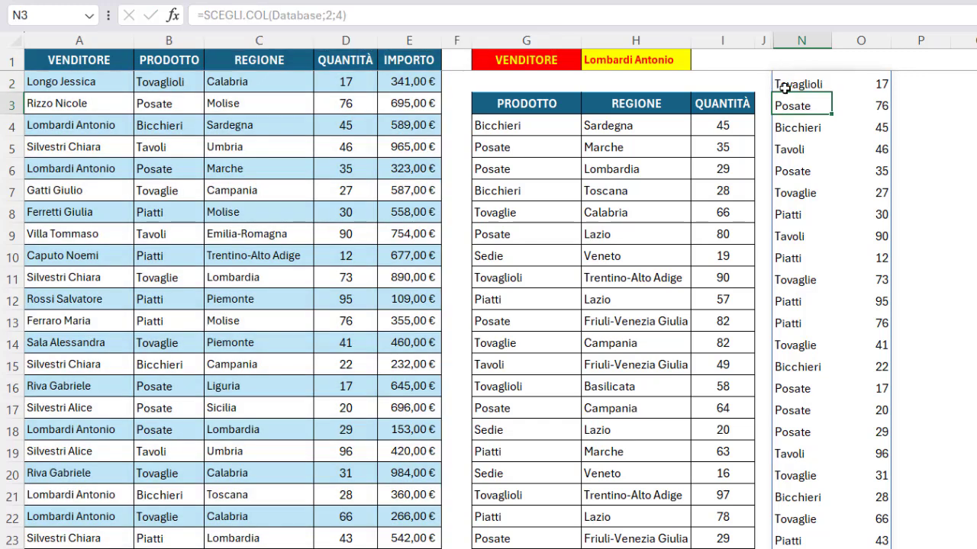
# - Delete the trial SCEGLI.COL formula from N2
pyautogui.click(798, 84)
pyautogui.press('Delete')
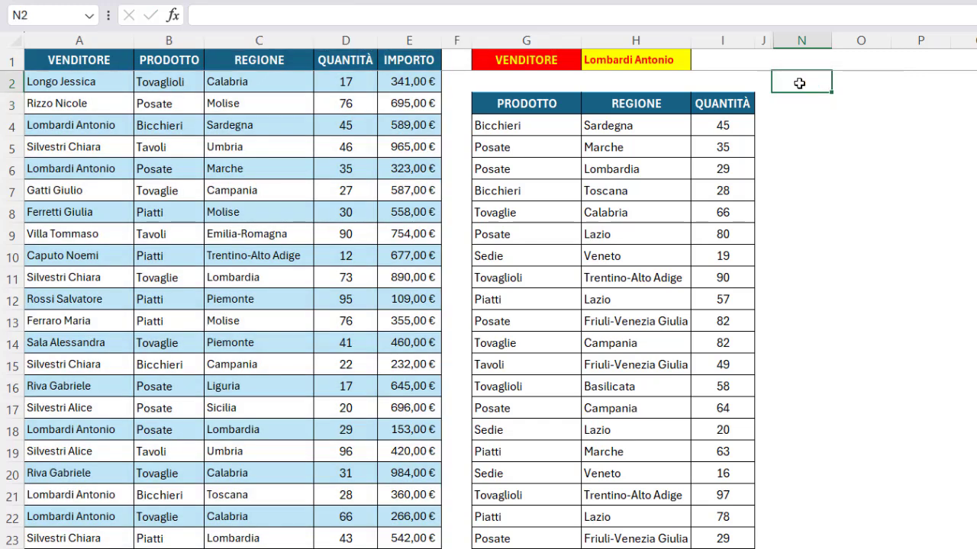
# - Check the result table's formula cell and headers, then set the header in I3 to IMPORTO
pyautogui.click(549, 125)
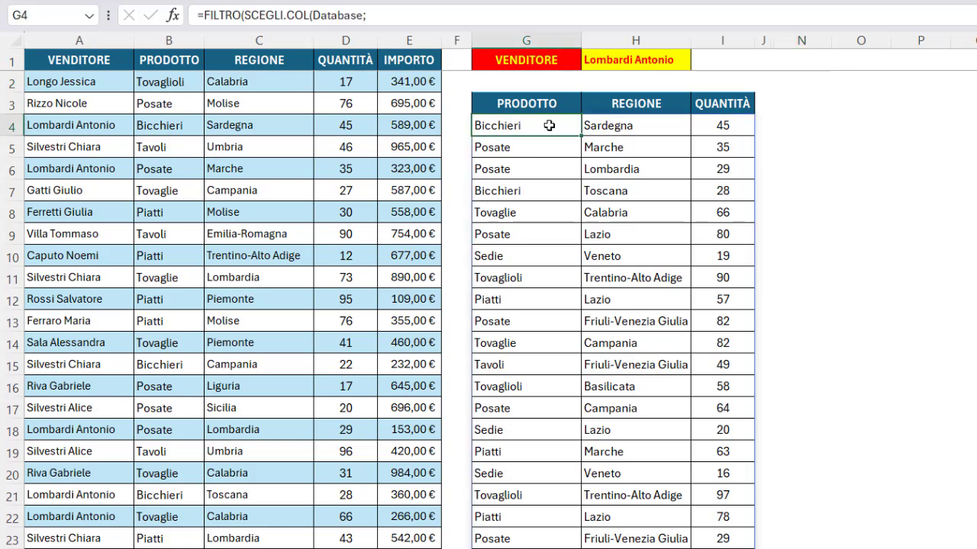
pyautogui.click(564, 105)
pyautogui.click(663, 102)
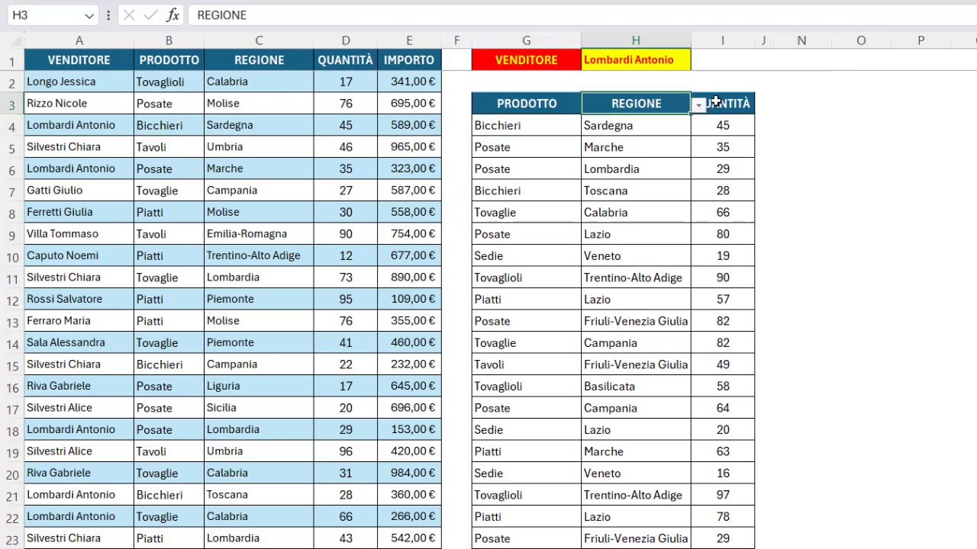
pyautogui.click(729, 103)
pyautogui.click(763, 107)
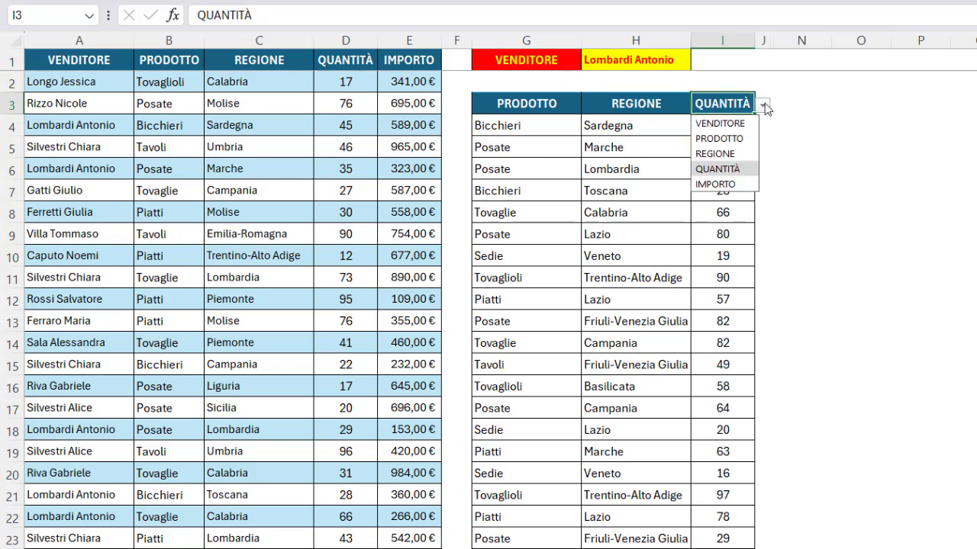
pyautogui.click(715, 184)
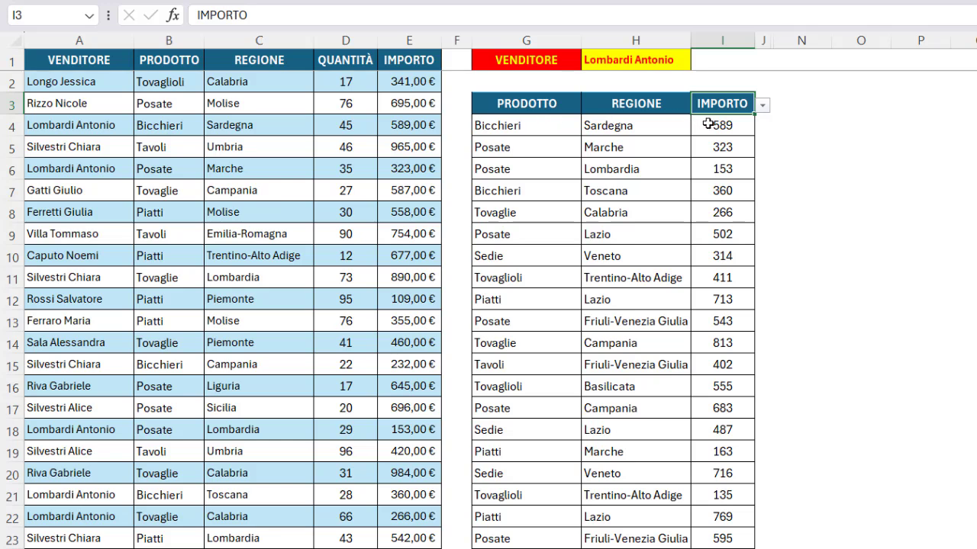
# - Expand the formula bar to show all of G4's formula and examine the matrice and col_num1 arguments of SCEGLI.COL
pyautogui.click(558, 127)
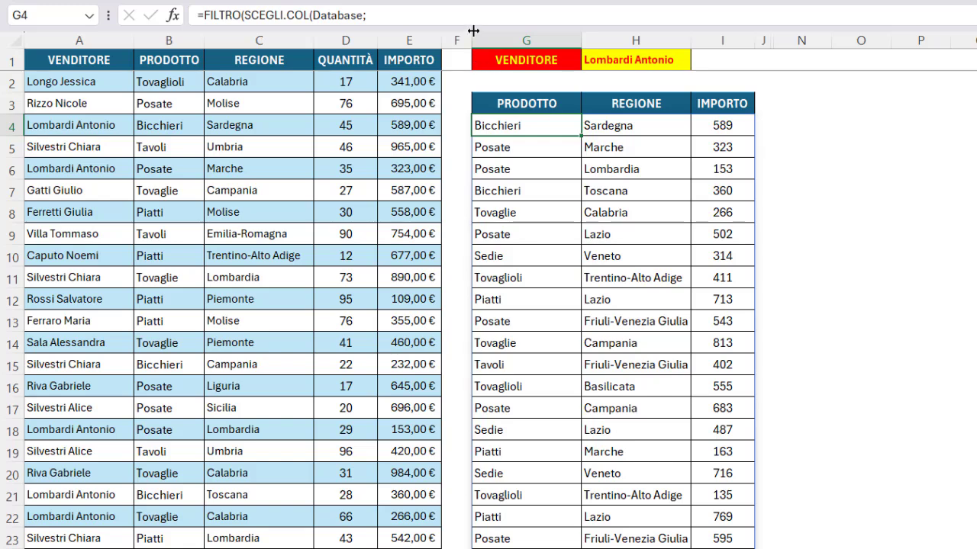
pyautogui.moveTo(473, 31); pyautogui.dragTo(473, 66)
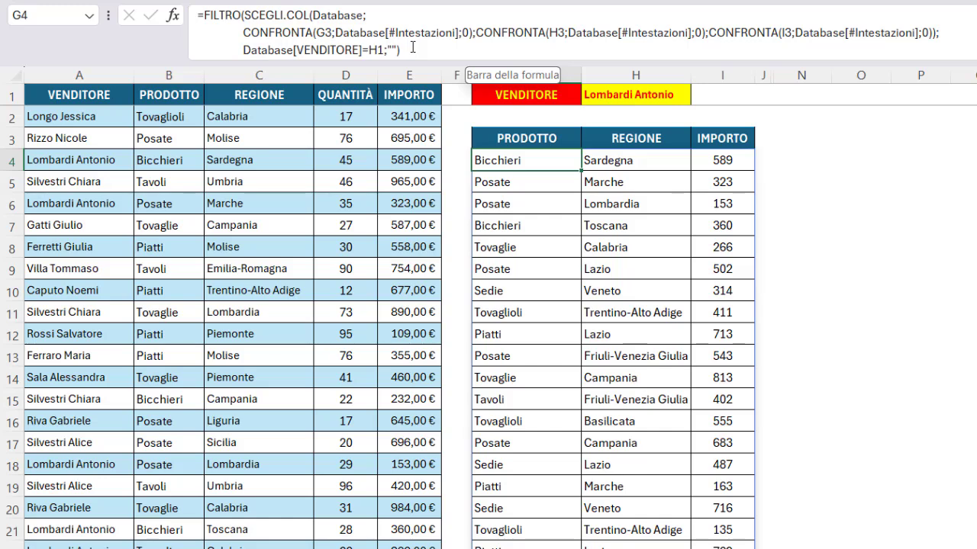
pyautogui.click(225, 13)
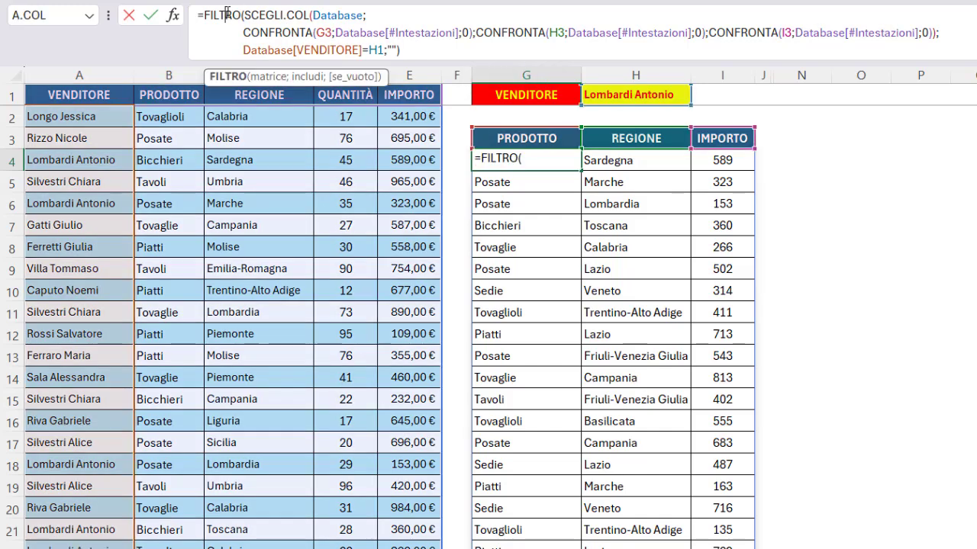
pyautogui.click(255, 76)
pyautogui.click(258, 15)
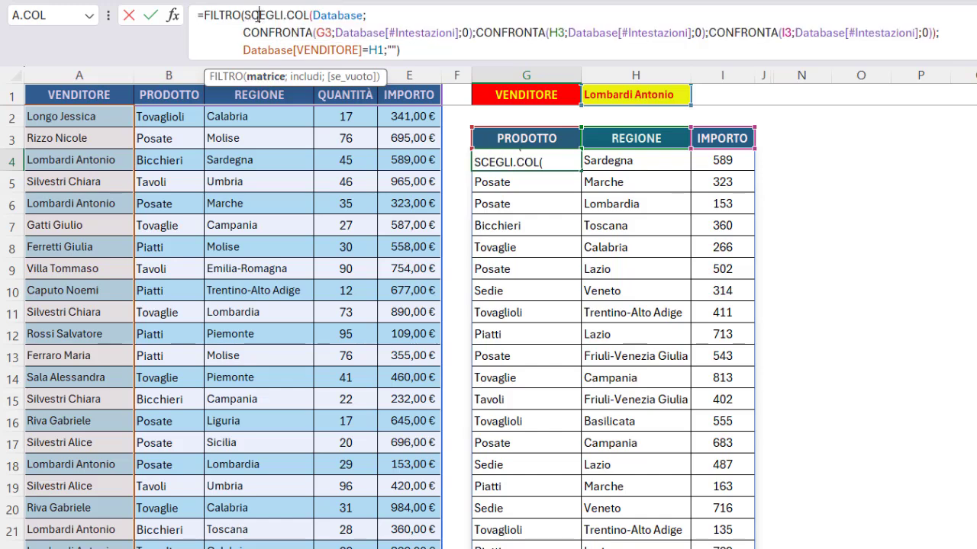
pyautogui.click(320, 15)
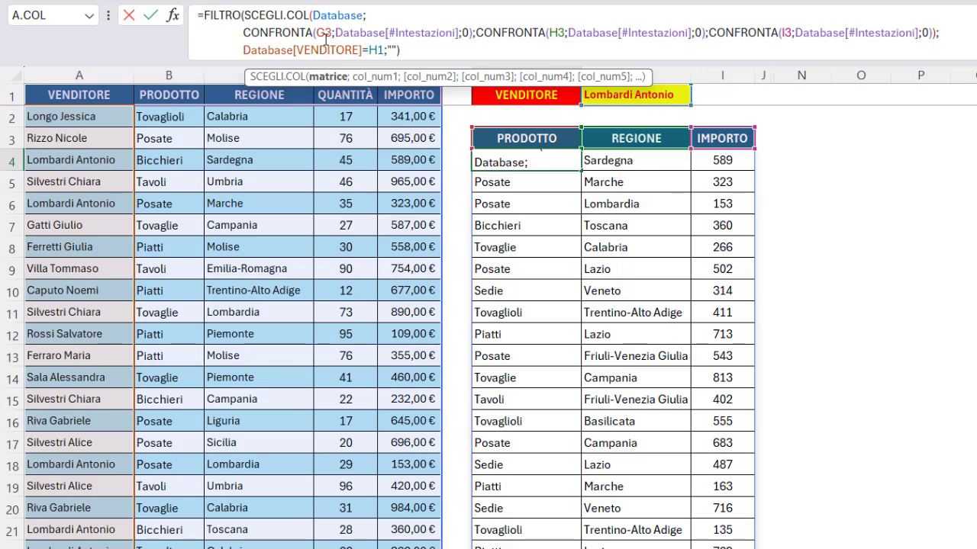
pyautogui.click(319, 79)
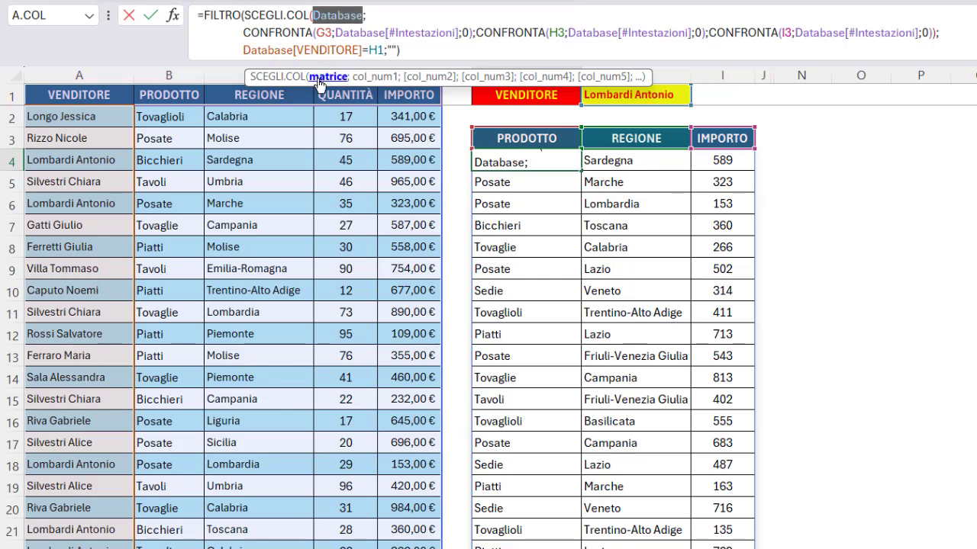
pyautogui.click(363, 80)
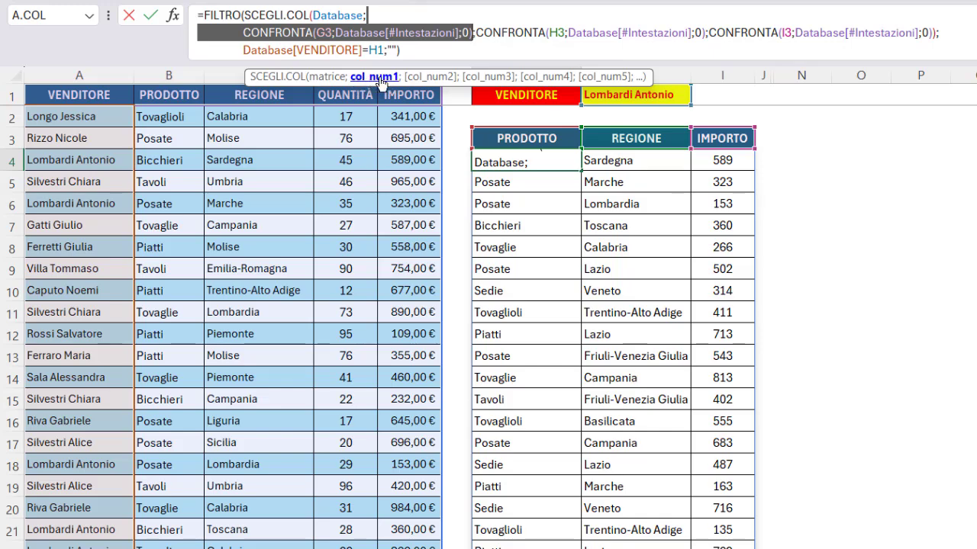
# - Examine the valore, matrice and corrisp arguments of the CONFRONTA function that looks up header G3
pyautogui.click(323, 33)
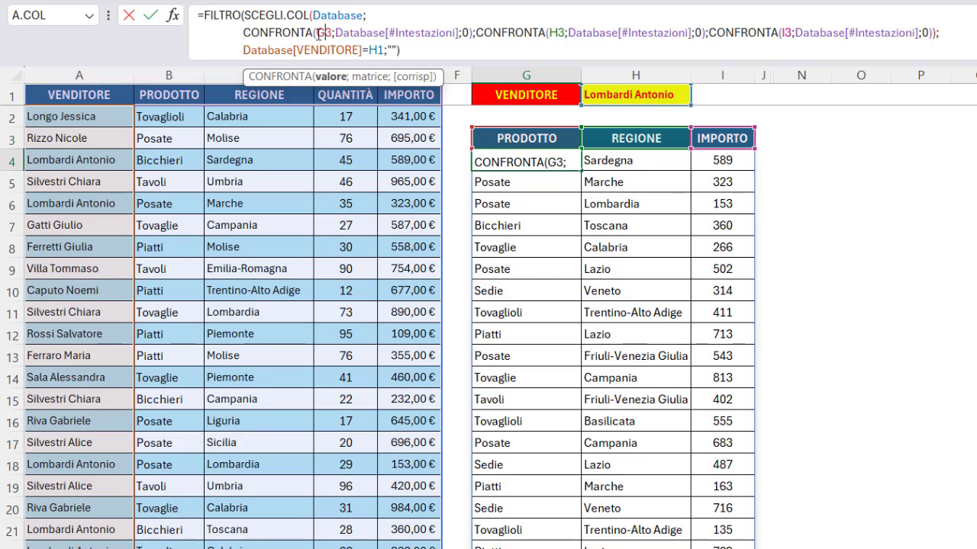
pyautogui.doubleClick(323, 32)
pyautogui.click(366, 76)
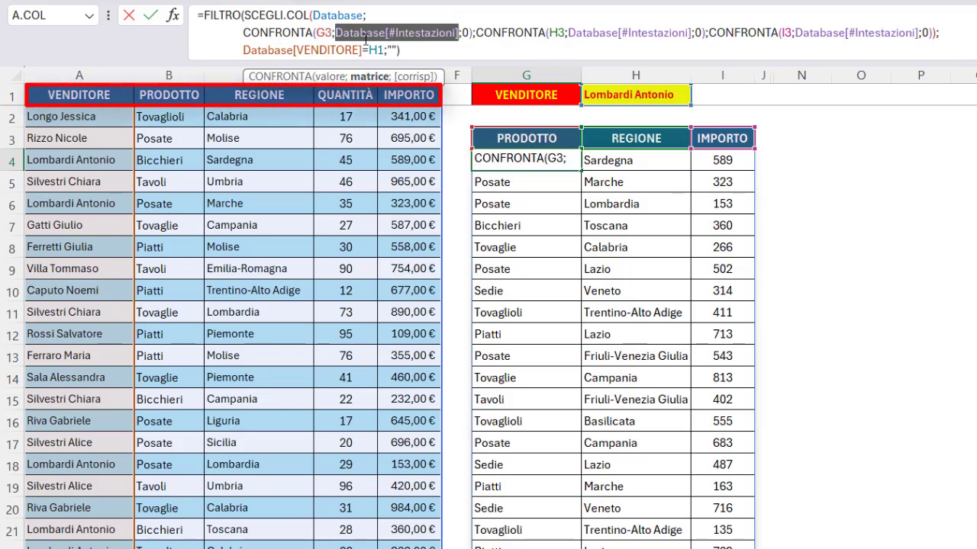
pyautogui.click(461, 32)
pyautogui.moveTo(461, 32); pyautogui.dragTo(468, 32)
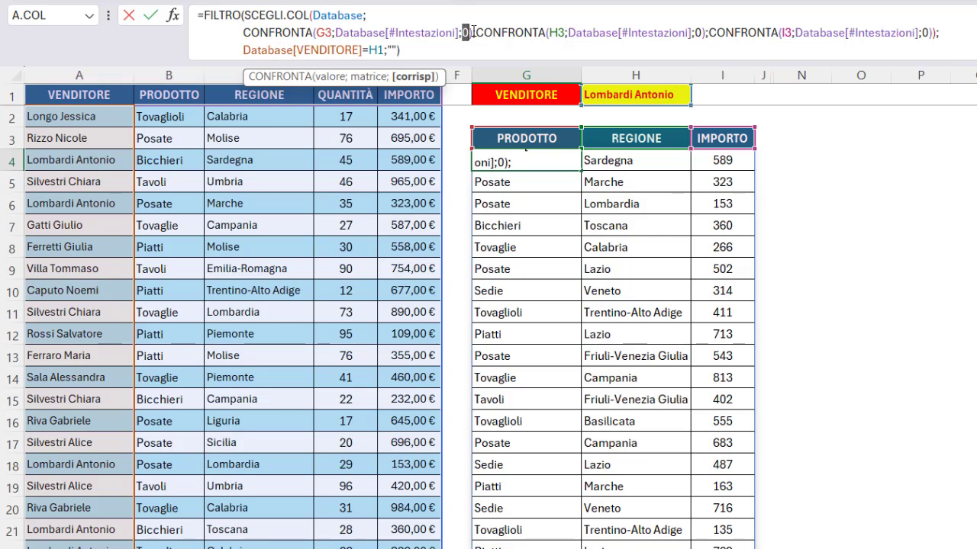
# - Replace the col_num1 CONFRONTA expression in G4's formula with 2, then undo the replacement
pyautogui.click(328, 15)
pyautogui.click(363, 79)
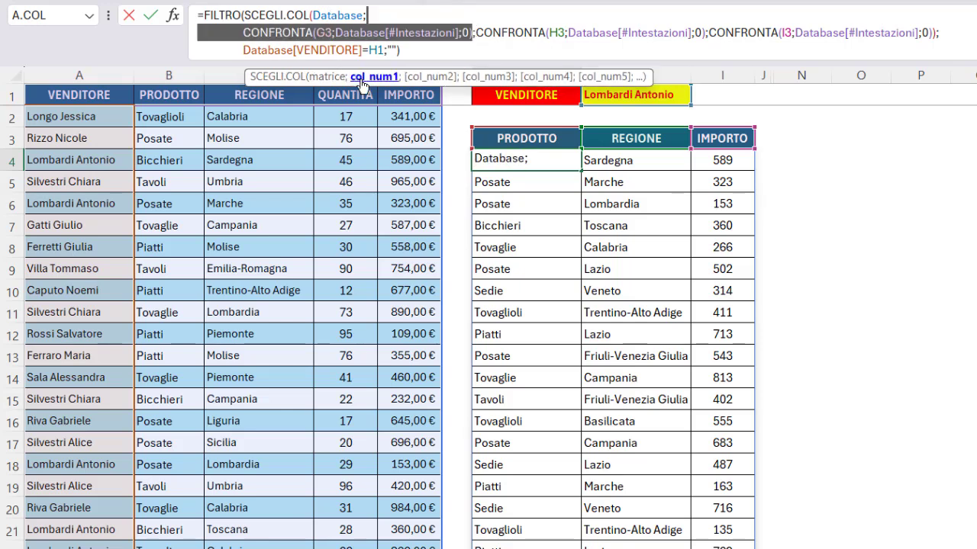
pyautogui.write('2')
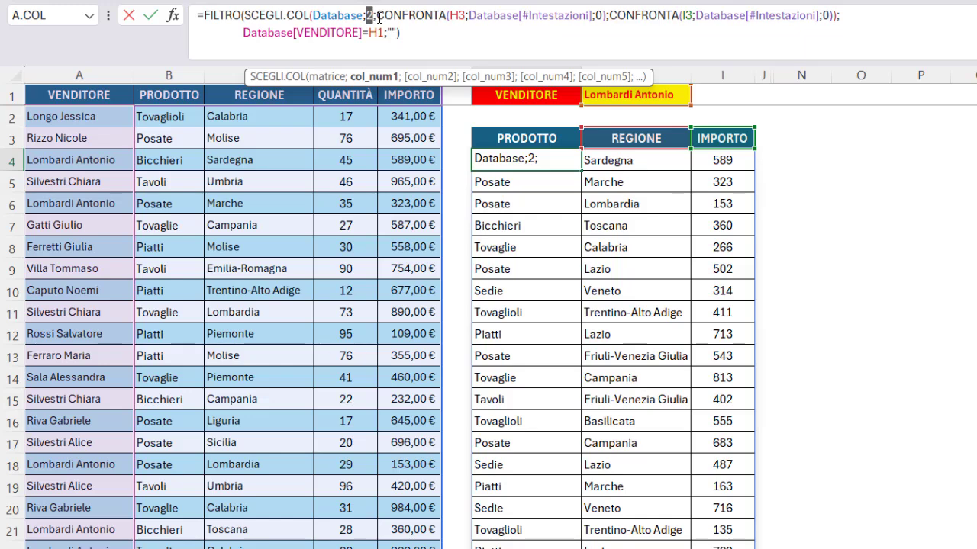
pyautogui.hotkey('ctrl', 'z')
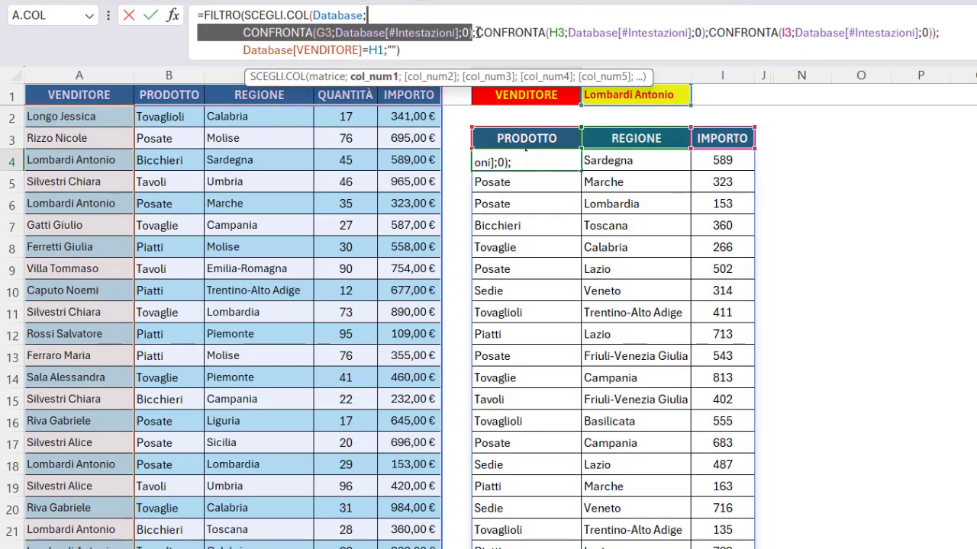
# - Examine the valore, matrice and corrisp arguments of the CONFRONTA functions that look up headers H3 and I3
pyautogui.doubleClick(556, 32)
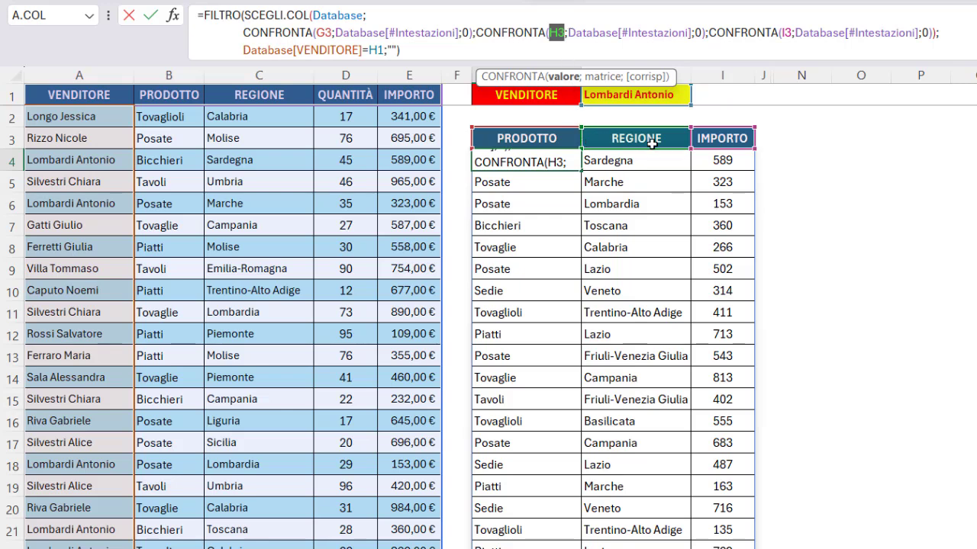
pyautogui.click(601, 77)
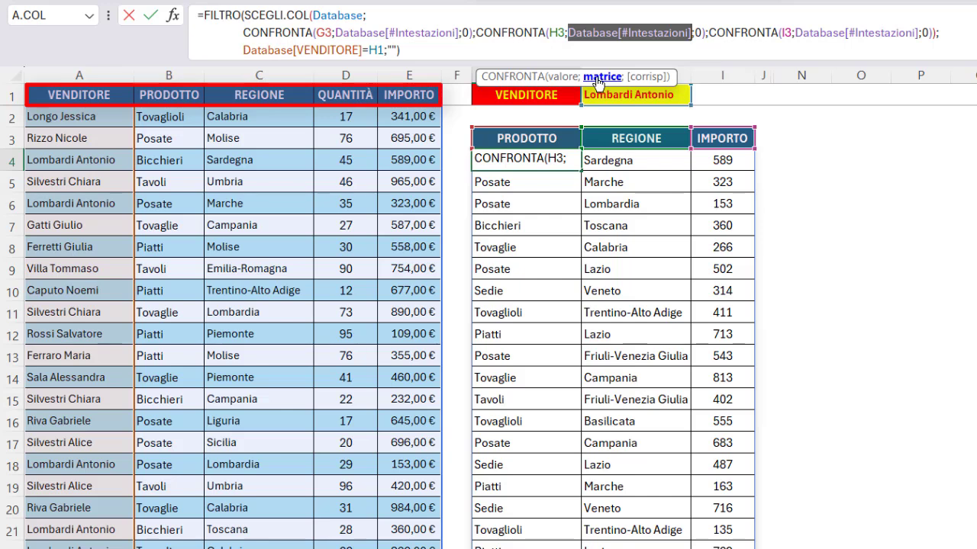
pyautogui.moveTo(693, 32); pyautogui.dragTo(702, 33)
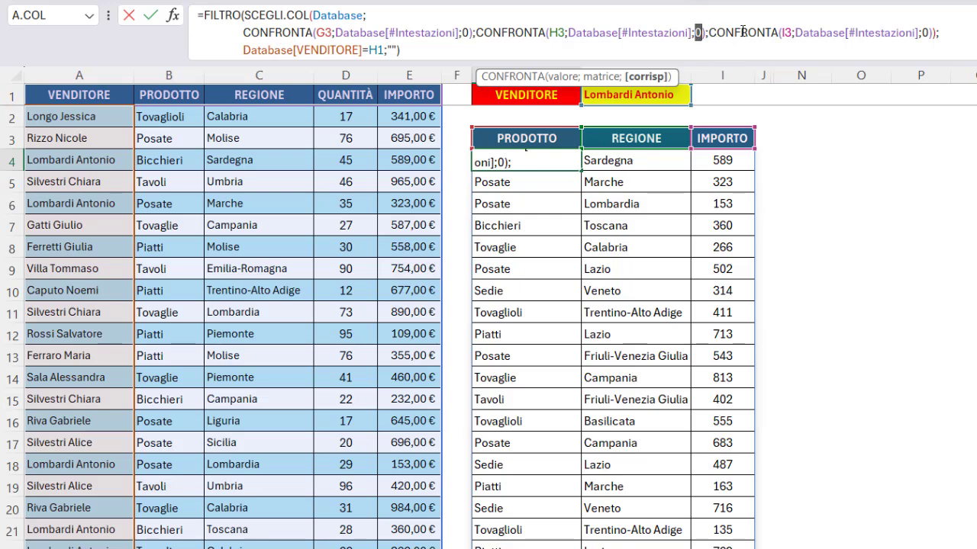
pyautogui.click(740, 33)
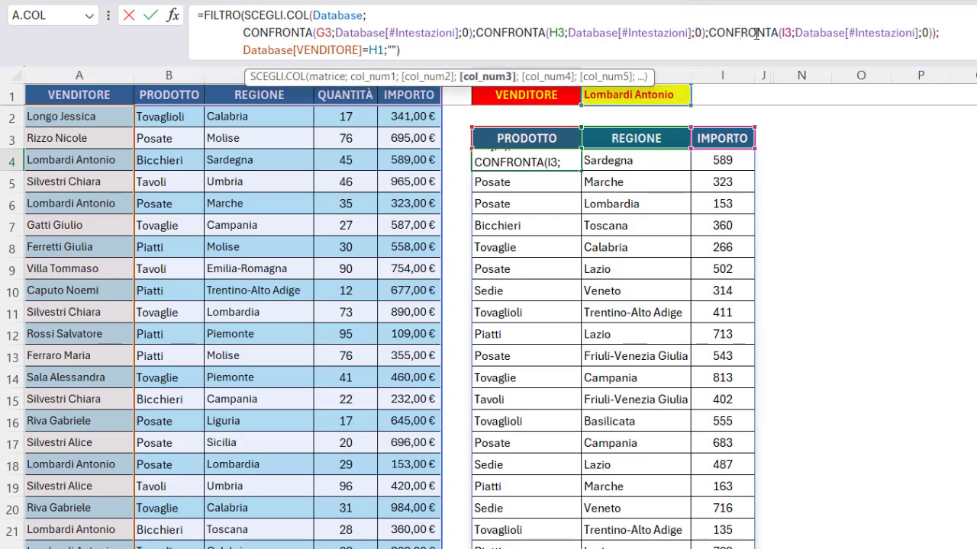
pyautogui.doubleClick(789, 30)
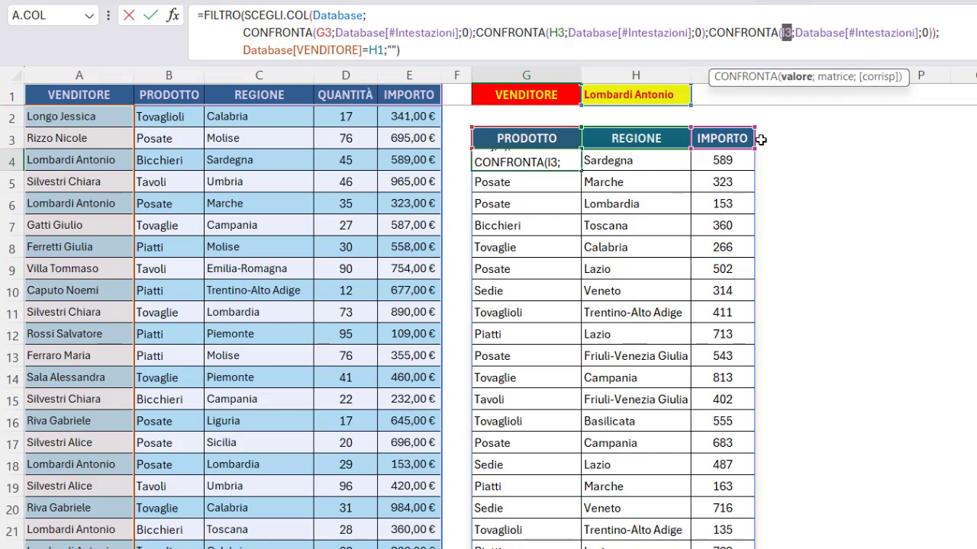
pyautogui.click(833, 76)
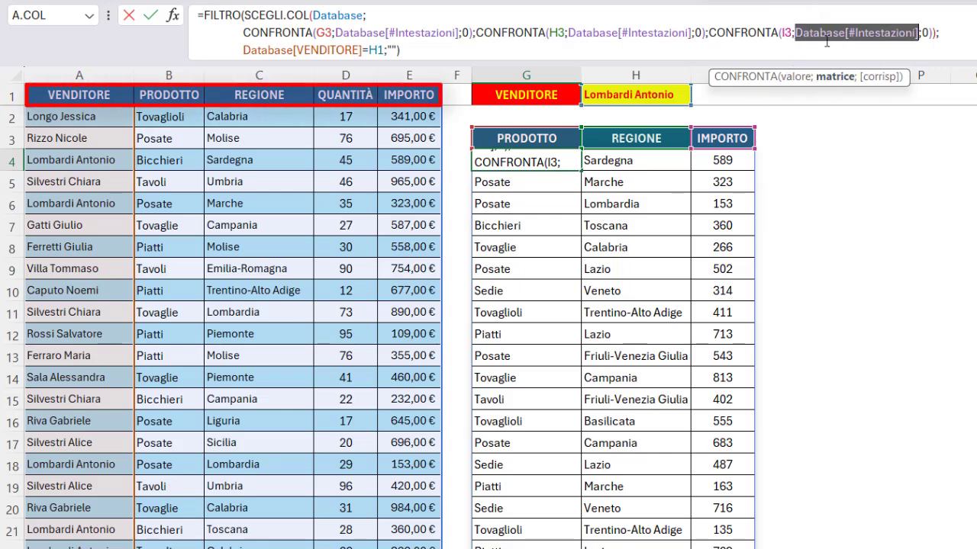
pyautogui.click(923, 33)
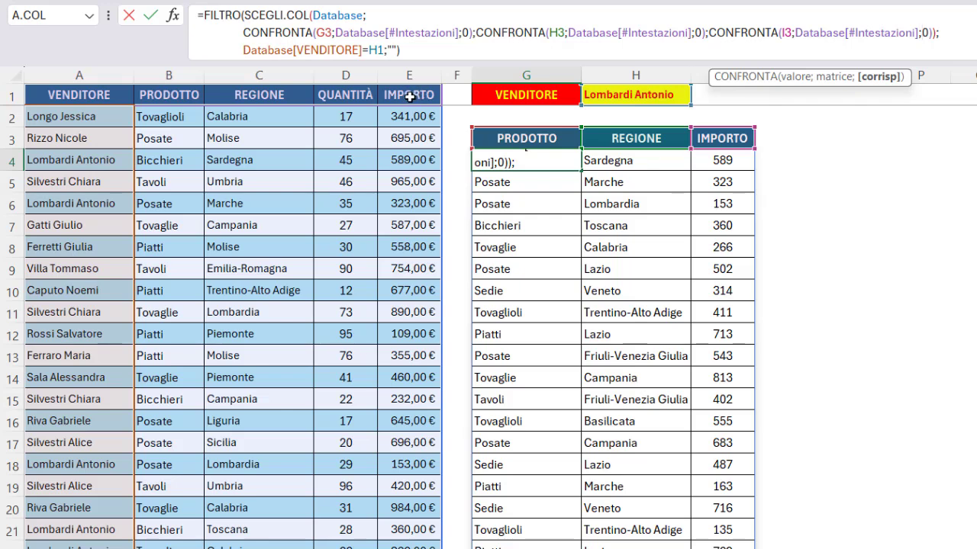
# - Examine the includi and se_vuoto arguments of the FILTRO function in G4, then close the formula
pyautogui.click(226, 14)
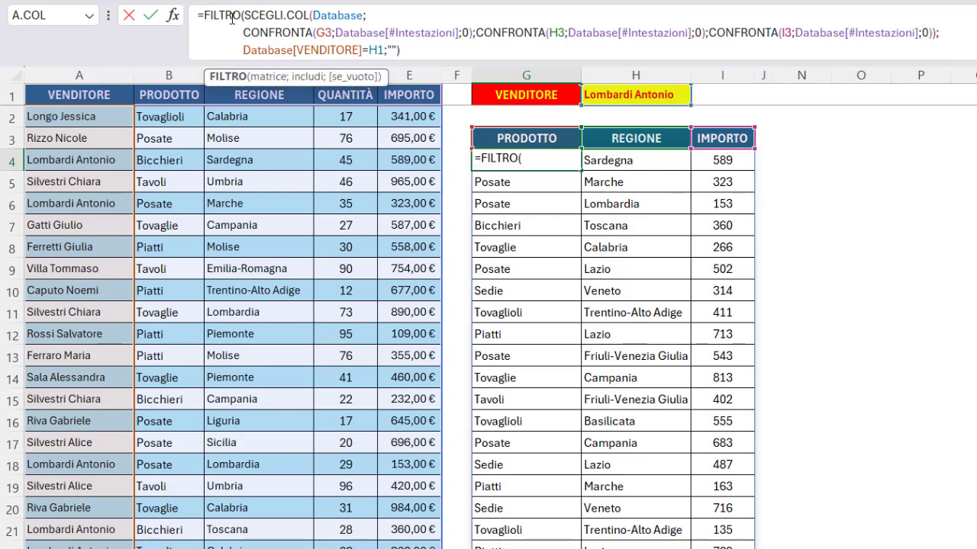
pyautogui.click(305, 77)
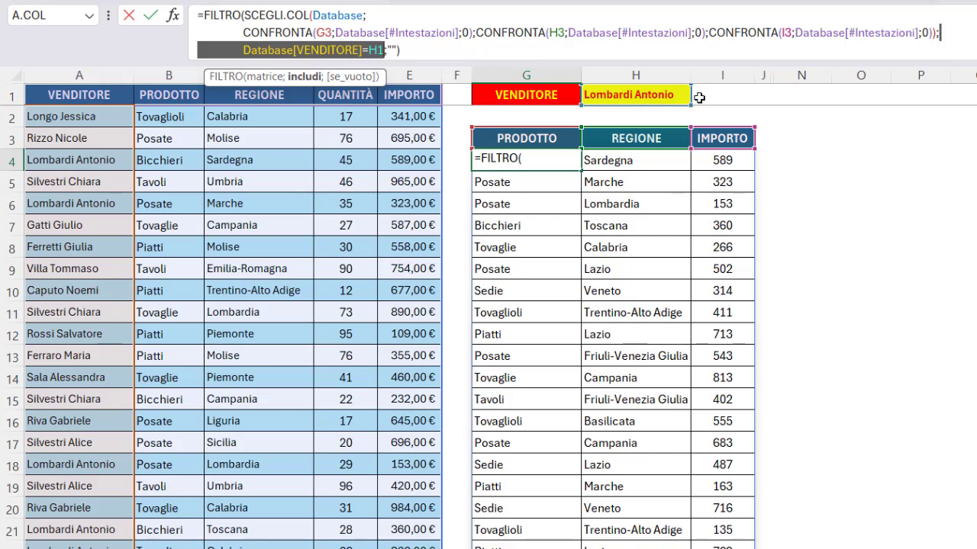
pyautogui.click(388, 50)
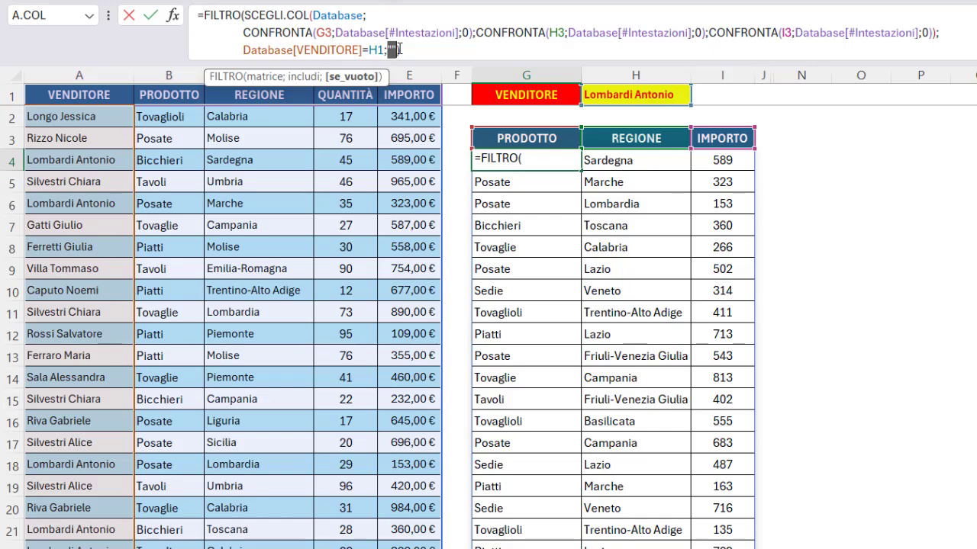
pyautogui.press('Return')
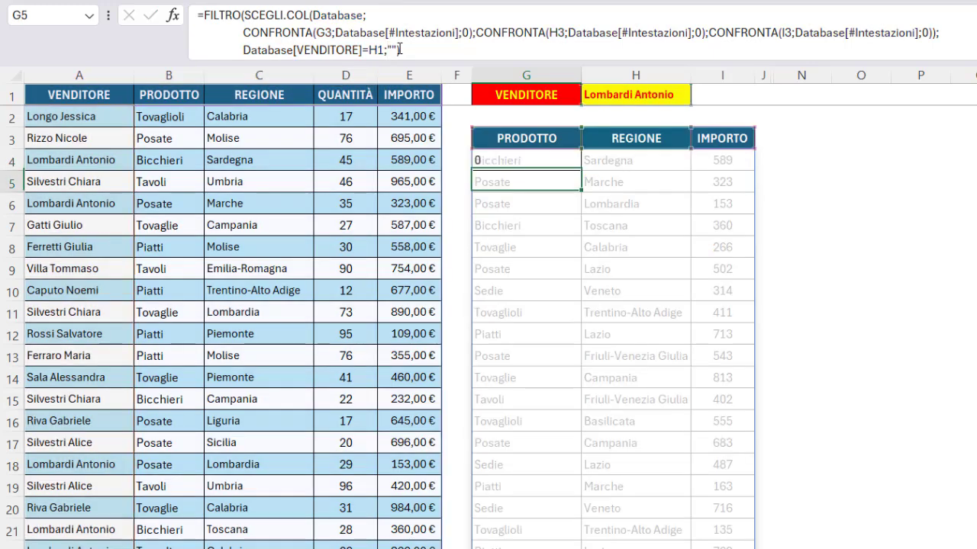
# - Swap the first two result columns by setting header G3 to REGIONE and header H3 to PRODOTTO
pyautogui.click(570, 140)
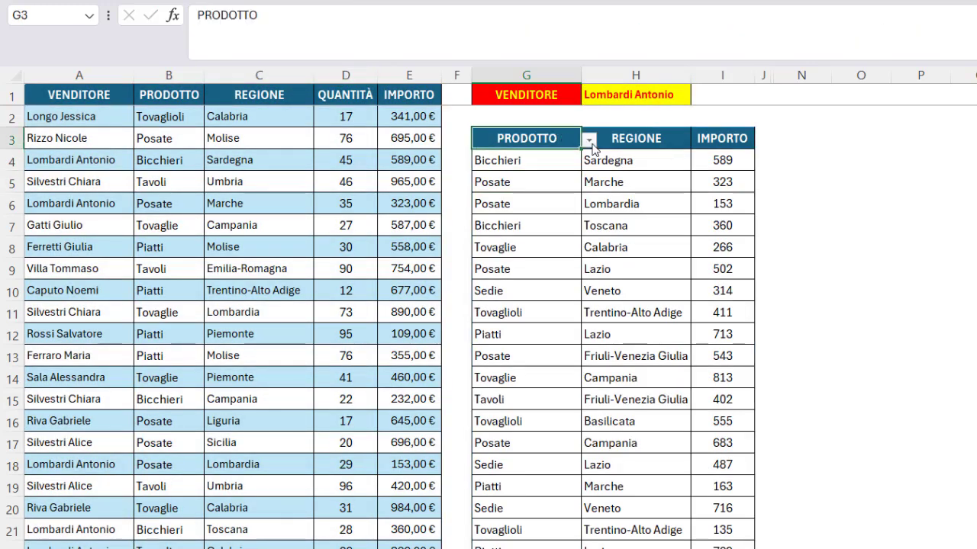
pyautogui.click(589, 139)
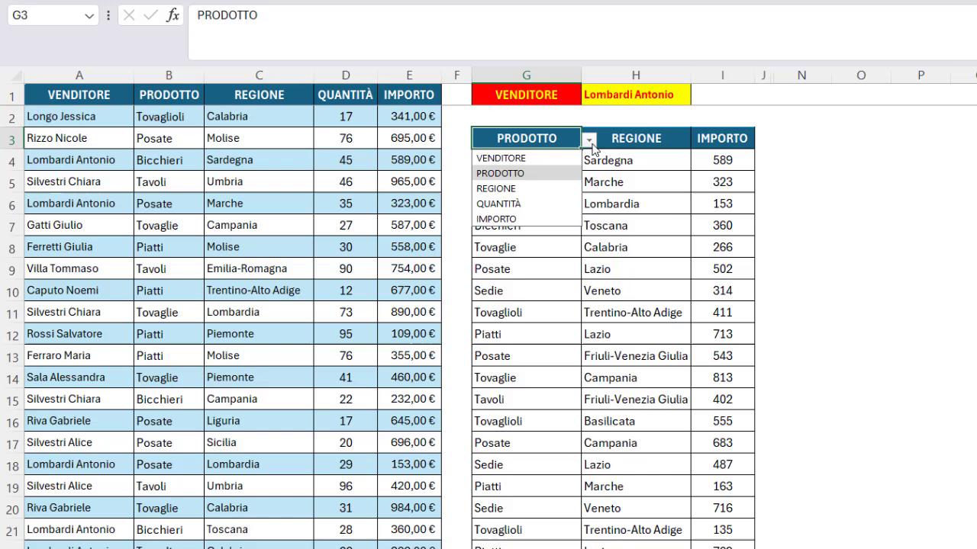
pyautogui.click(520, 190)
pyautogui.click(645, 138)
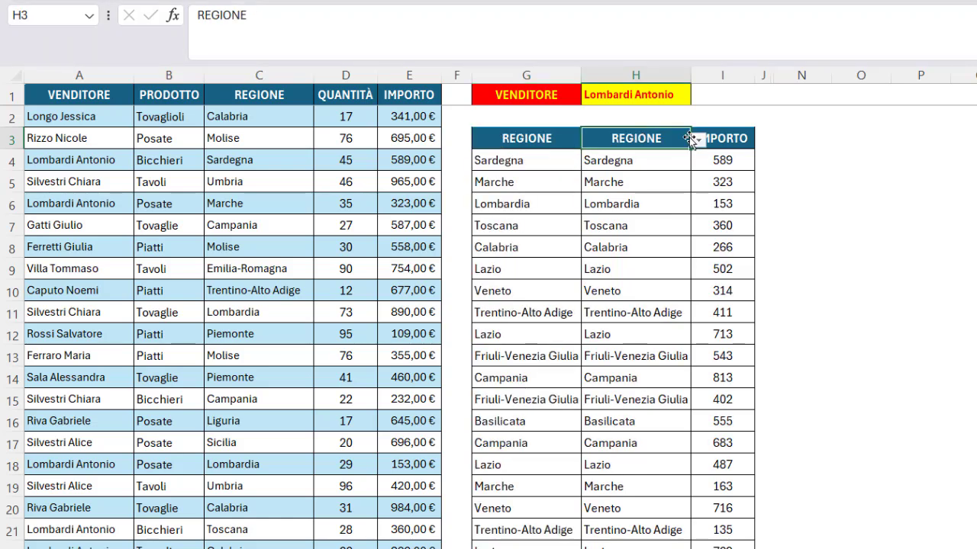
pyautogui.click(698, 140)
pyautogui.click(603, 171)
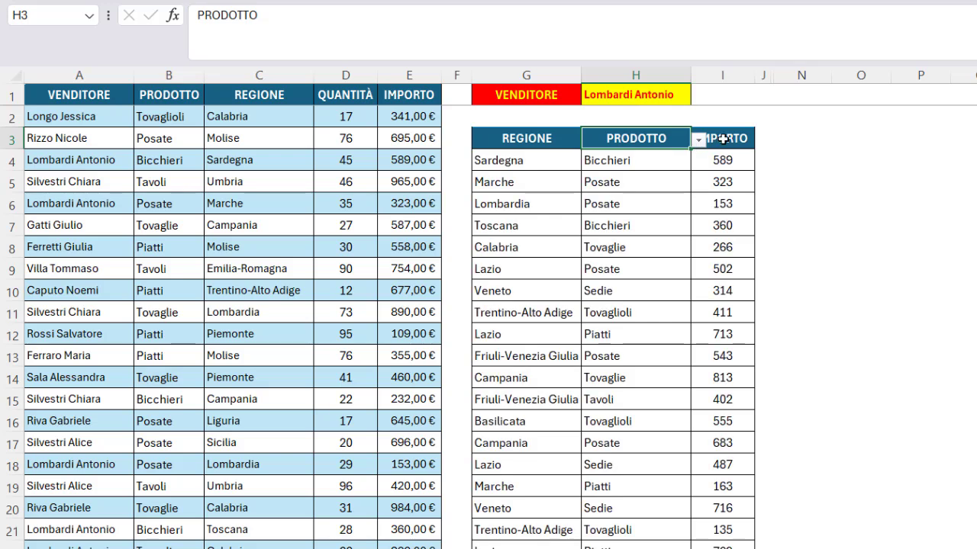
# - Set the third result header in I3 to QUANTITÀ, then select cell A8 in the source table
pyautogui.click(723, 138)
pyautogui.click(762, 140)
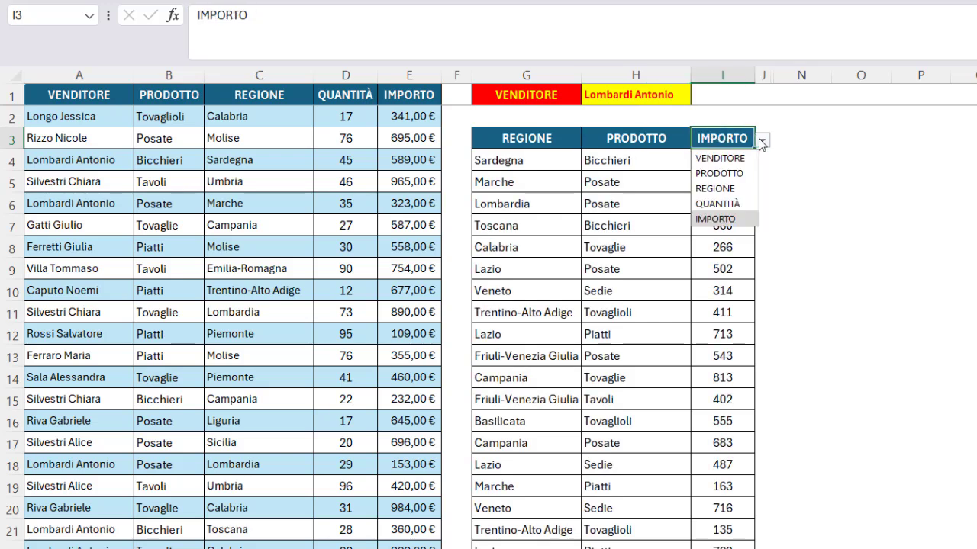
pyautogui.click(716, 204)
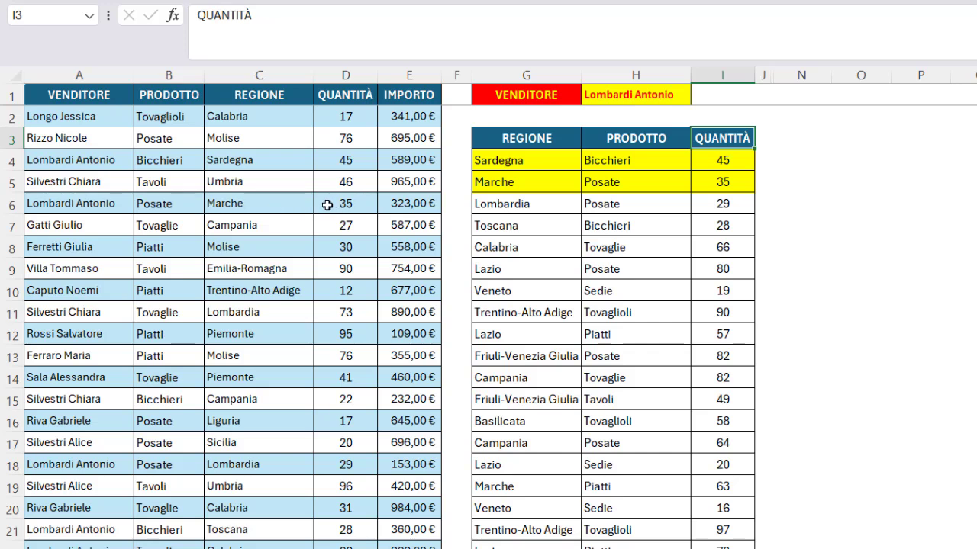
pyautogui.click(122, 247)
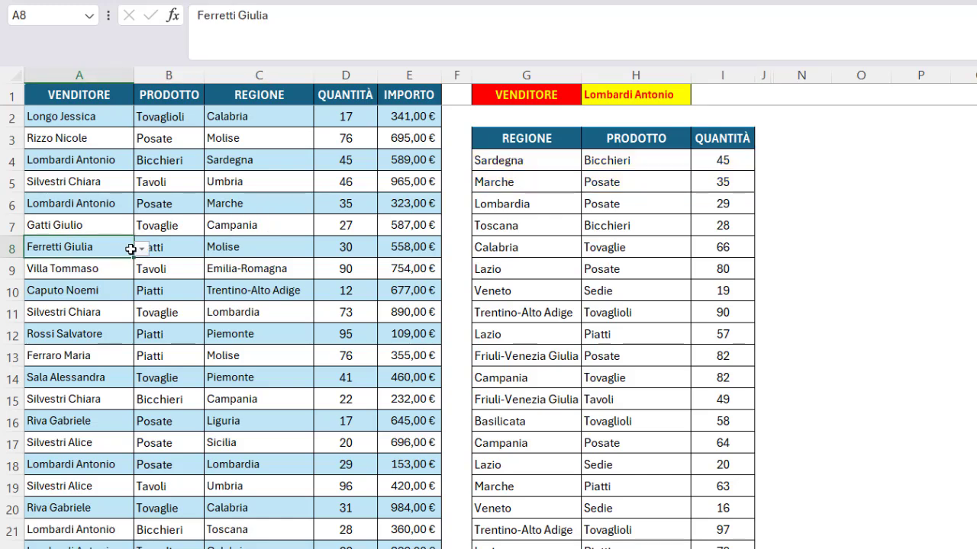
# - Change the seller in A8 to the seller selected in H1, then check that row's region, product and quantity
pyautogui.click(141, 249)
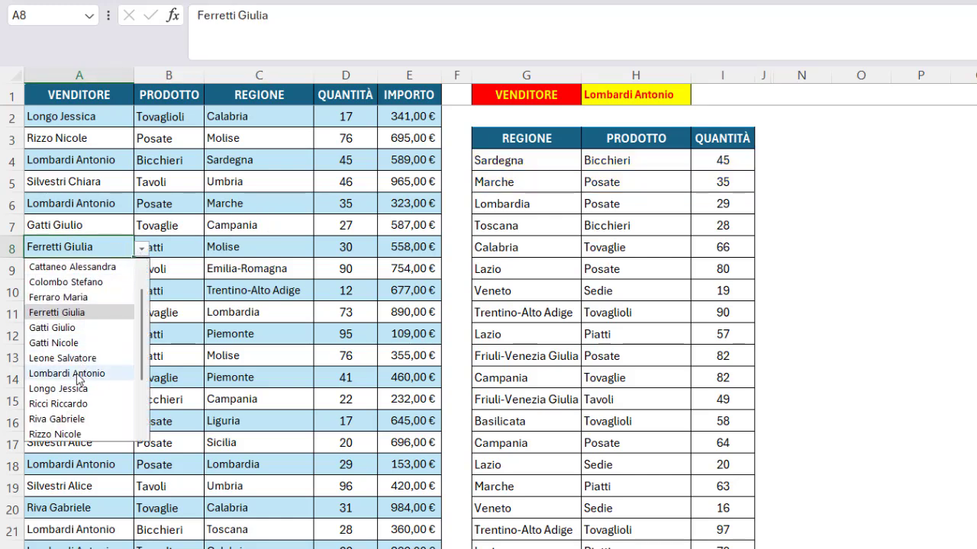
pyautogui.click(115, 373)
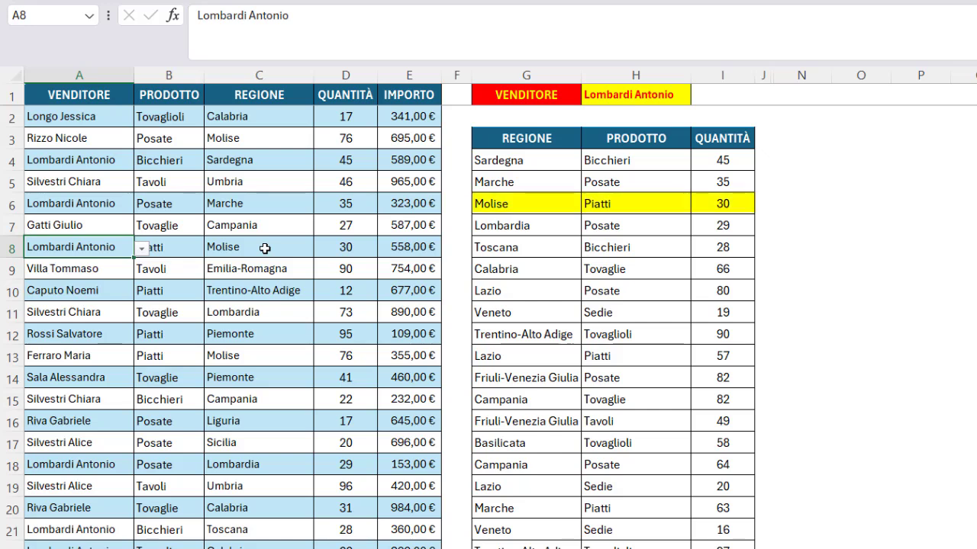
pyautogui.click(265, 248)
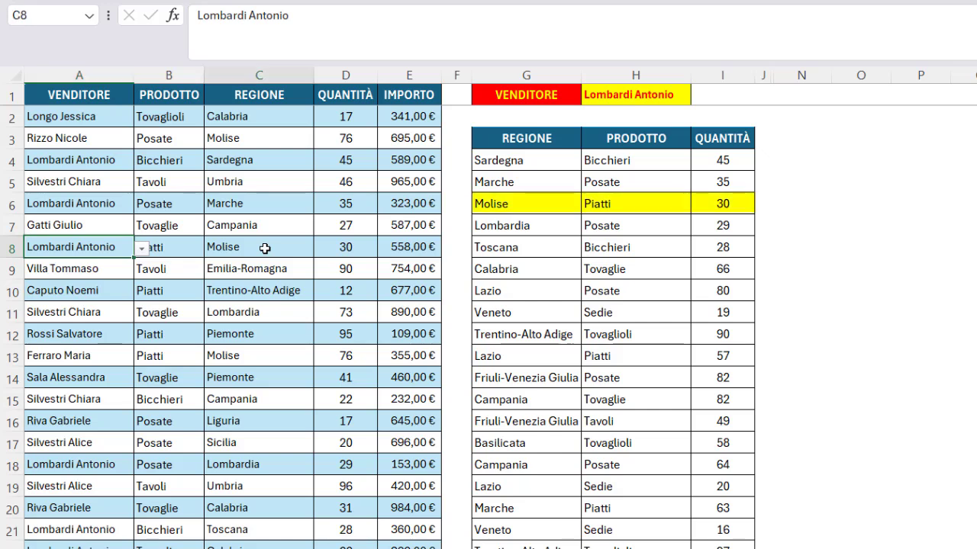
pyautogui.click(175, 249)
pyautogui.click(326, 247)
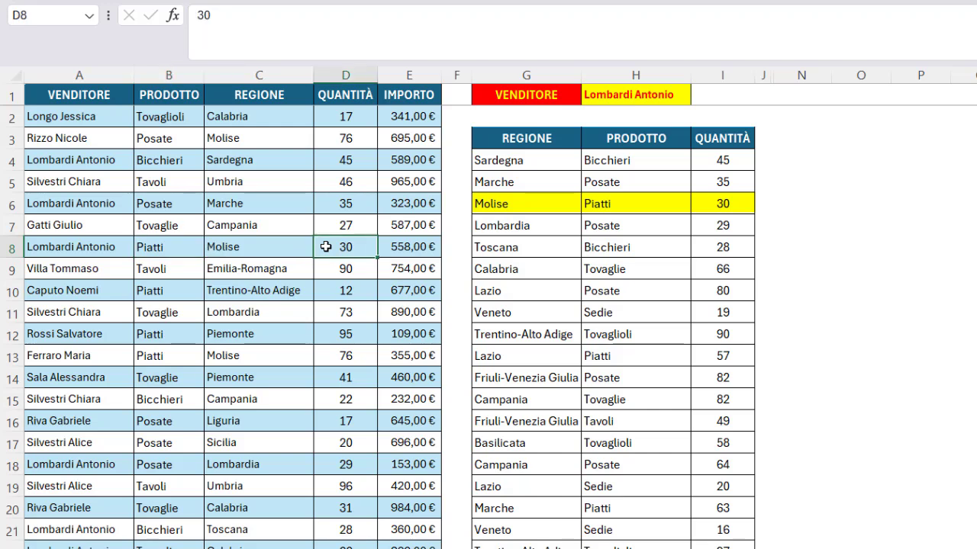
pyautogui.click(683, 95)
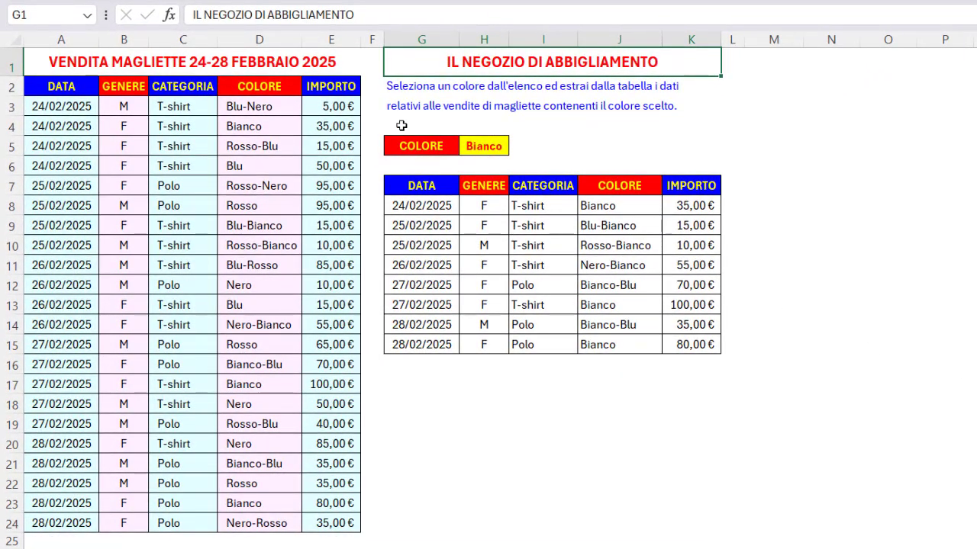
# - Set the colour criterion in H5 to Blu, then check entries D6, D13 and D5 in the source table's COLORE column
pyautogui.click(252, 64)
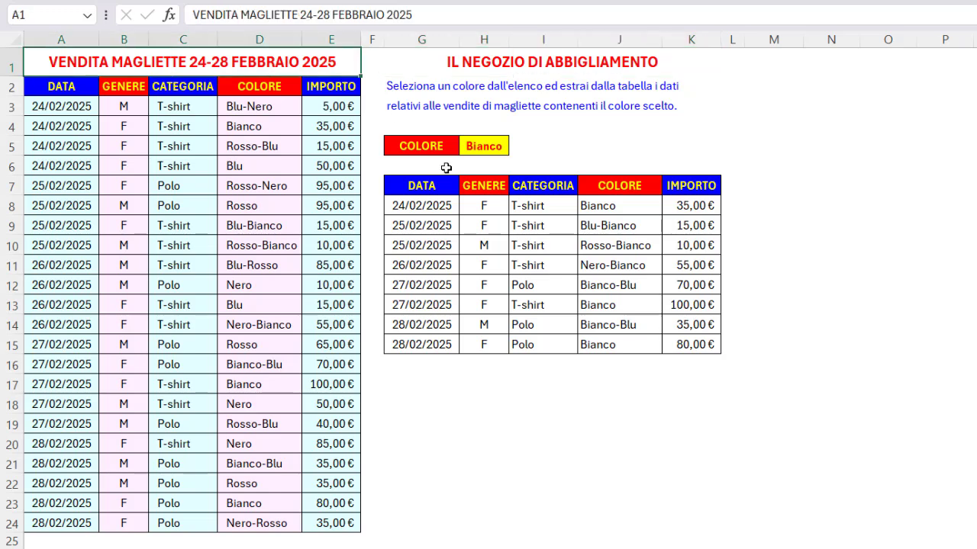
pyautogui.click(490, 145)
pyautogui.click(516, 150)
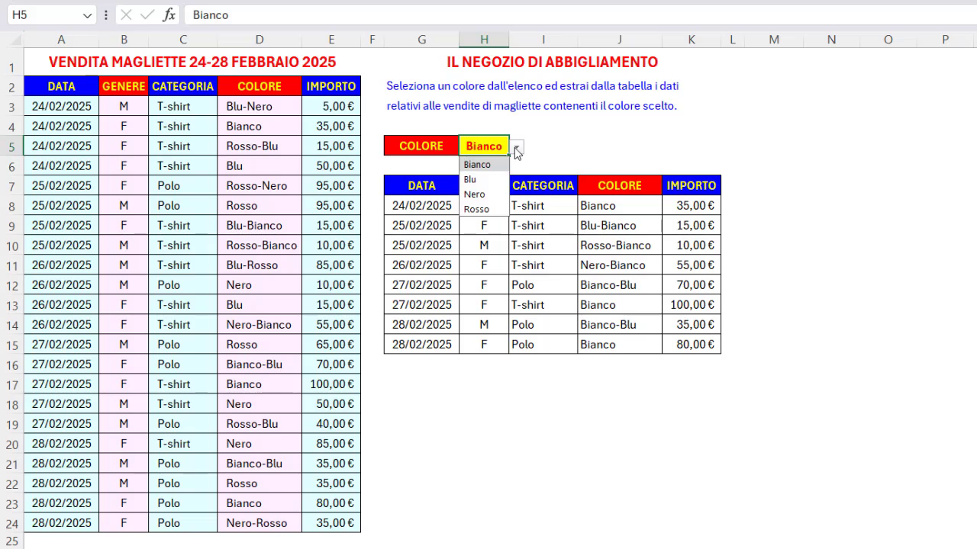
pyautogui.click(479, 180)
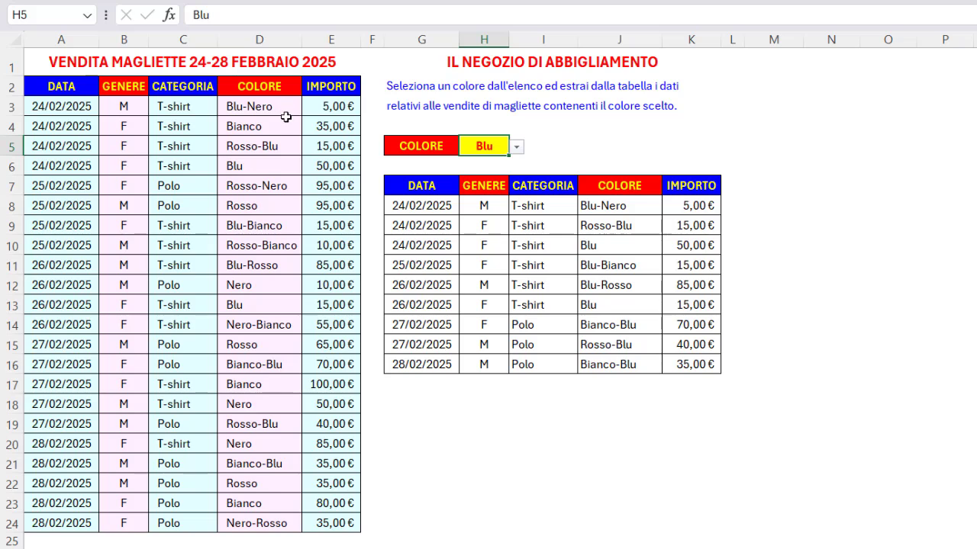
pyautogui.click(273, 167)
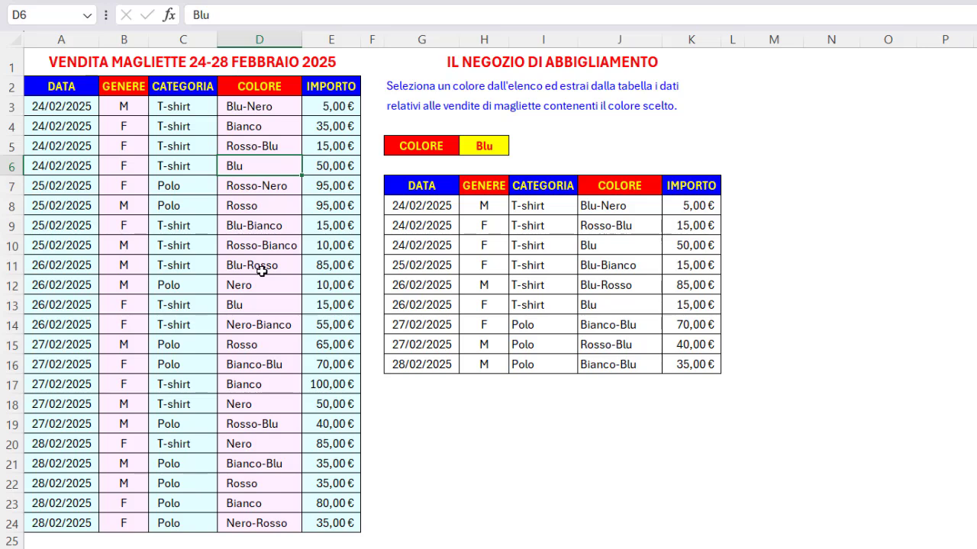
pyautogui.click(263, 304)
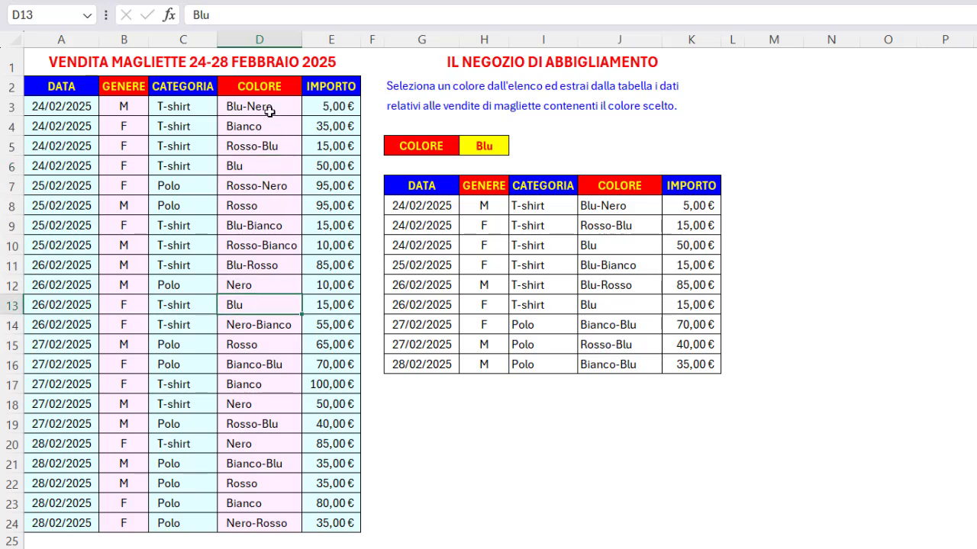
pyautogui.click(284, 145)
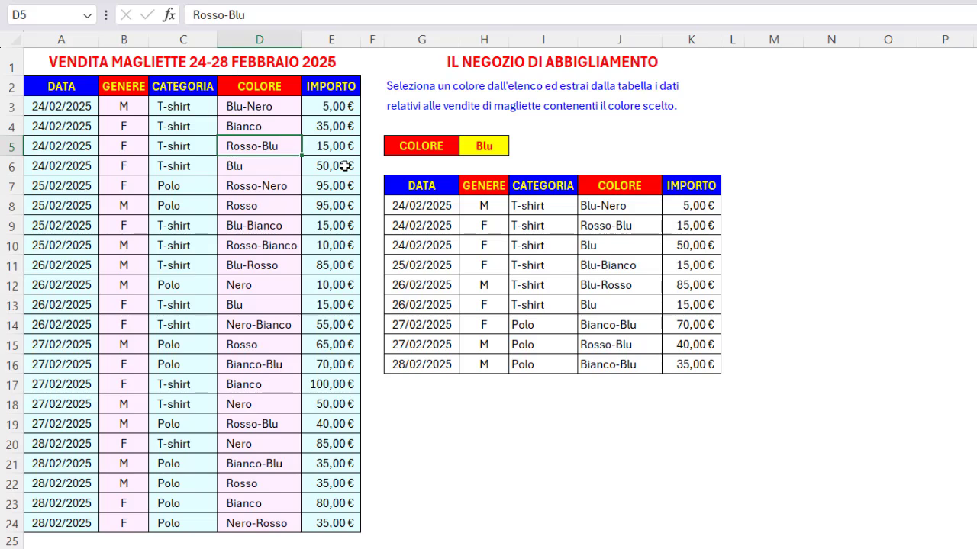
# - Enter a RICERCA formula in M3 that looks for the colour in H5 within D3:D24
pyautogui.click(781, 101)
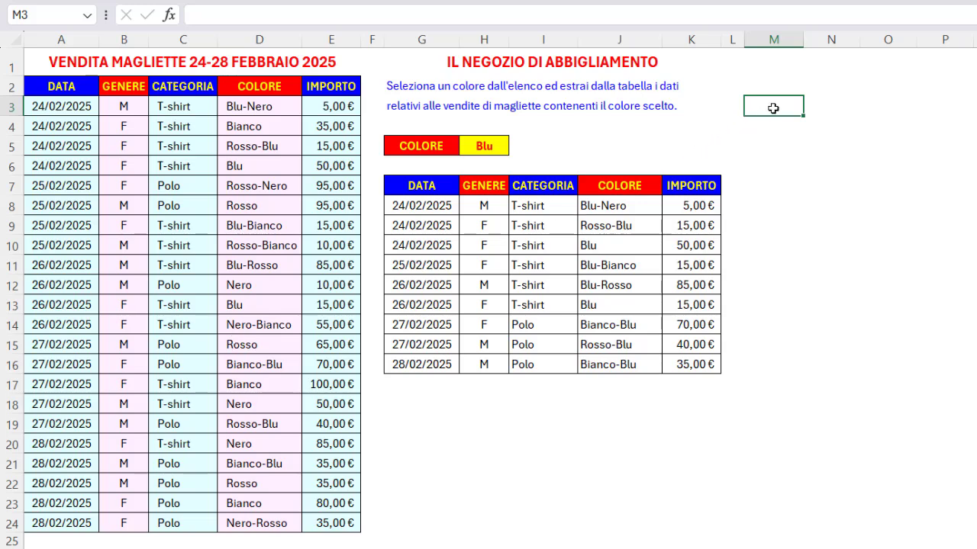
pyautogui.write('=ric')
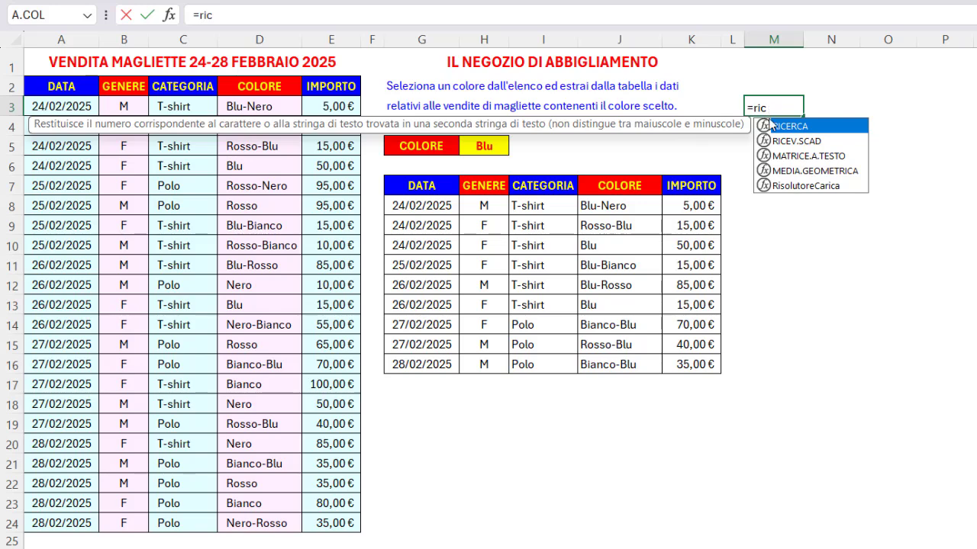
pyautogui.doubleClick(802, 127)
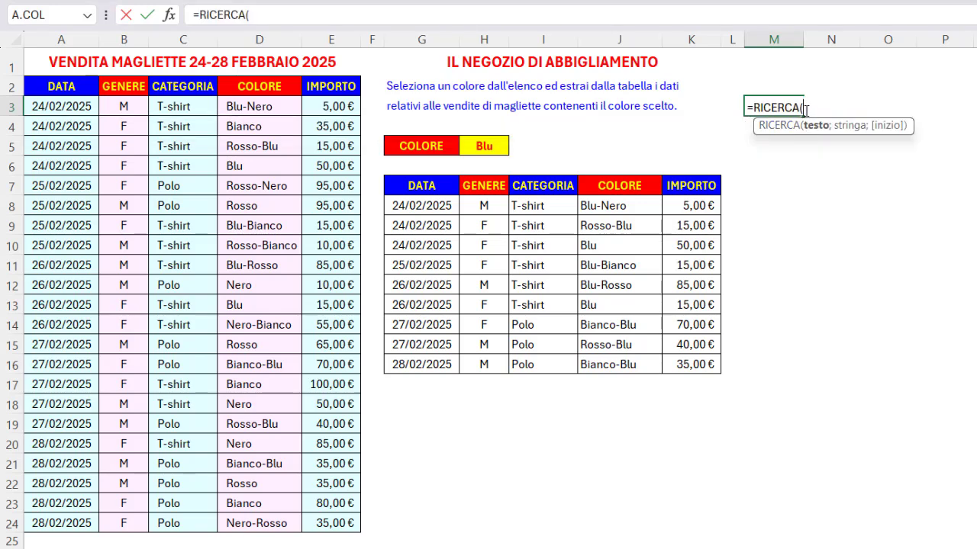
pyautogui.click(489, 146)
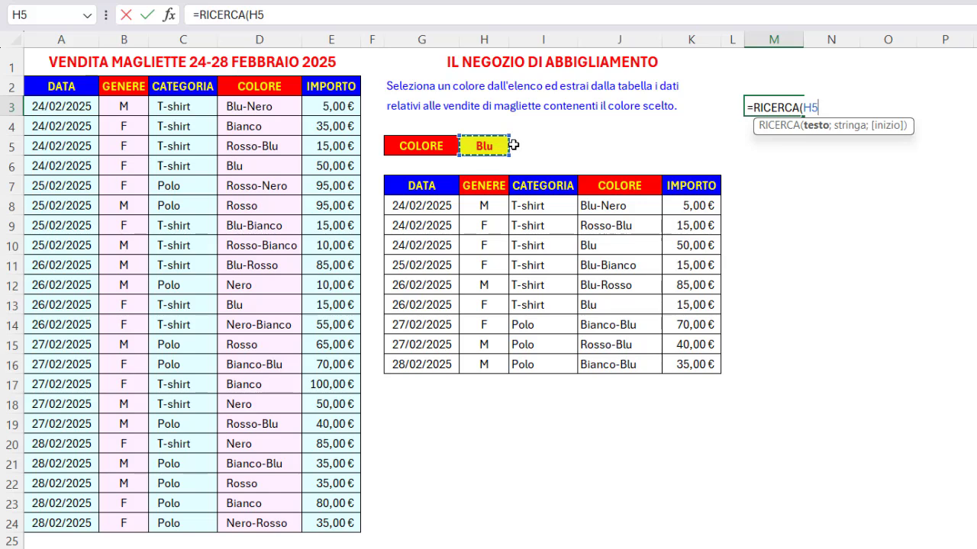
pyautogui.write(';')
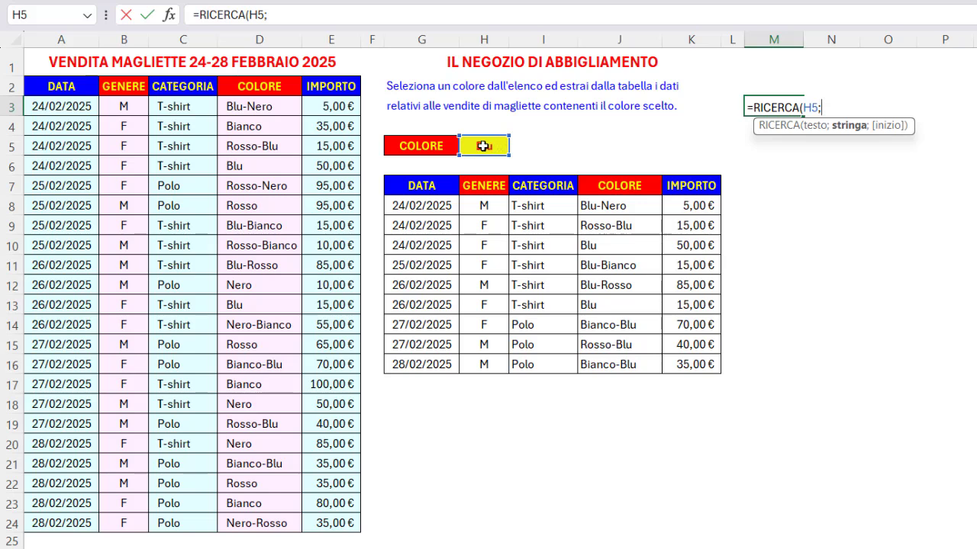
pyautogui.moveTo(271, 105); pyautogui.dragTo(261, 521)
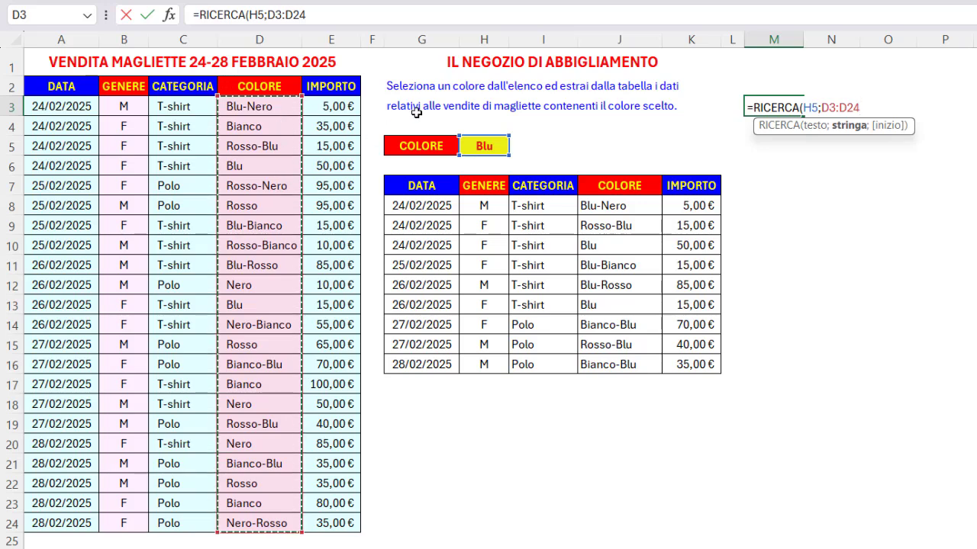
pyautogui.write(')')
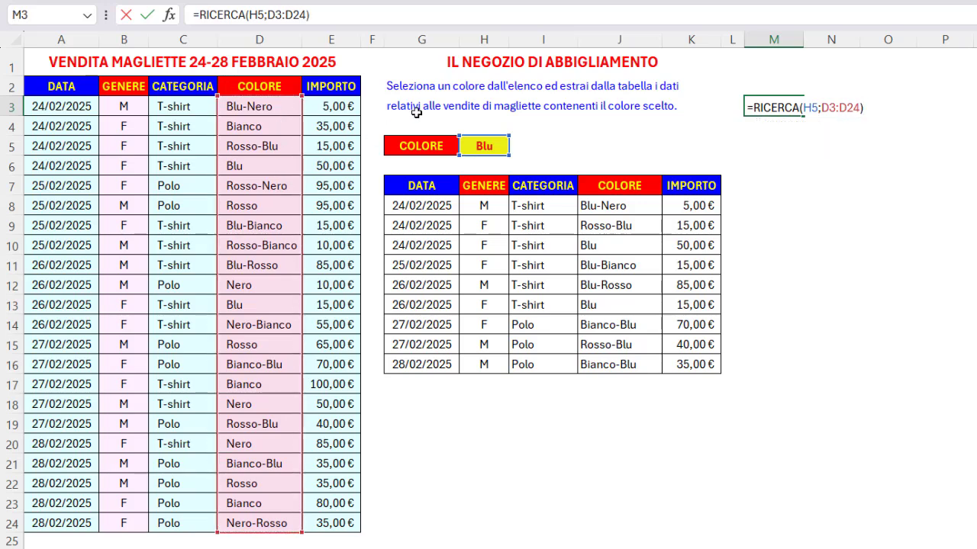
pyautogui.press('Return')
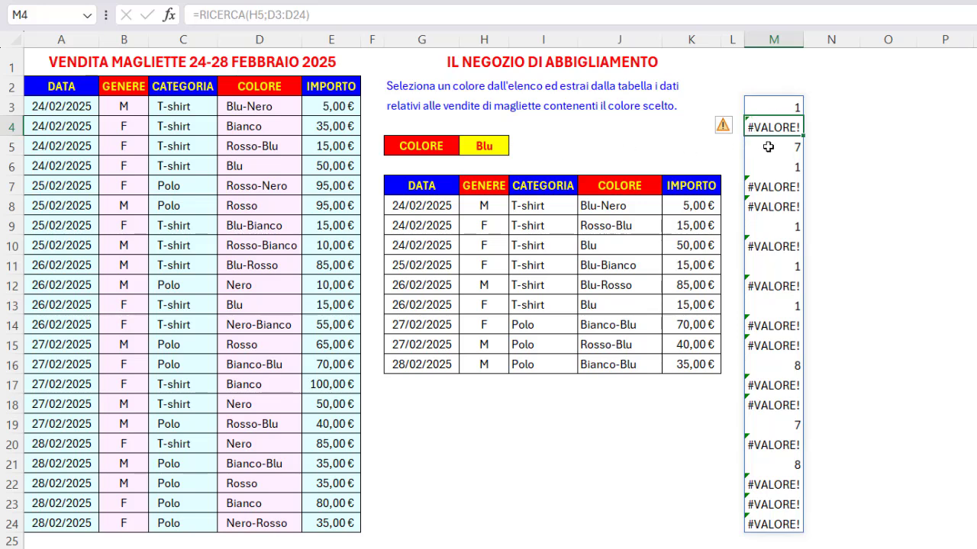
# - Wrap the RICERCA formula in M3 in a VAL.NUMERO function
pyautogui.click(765, 107)
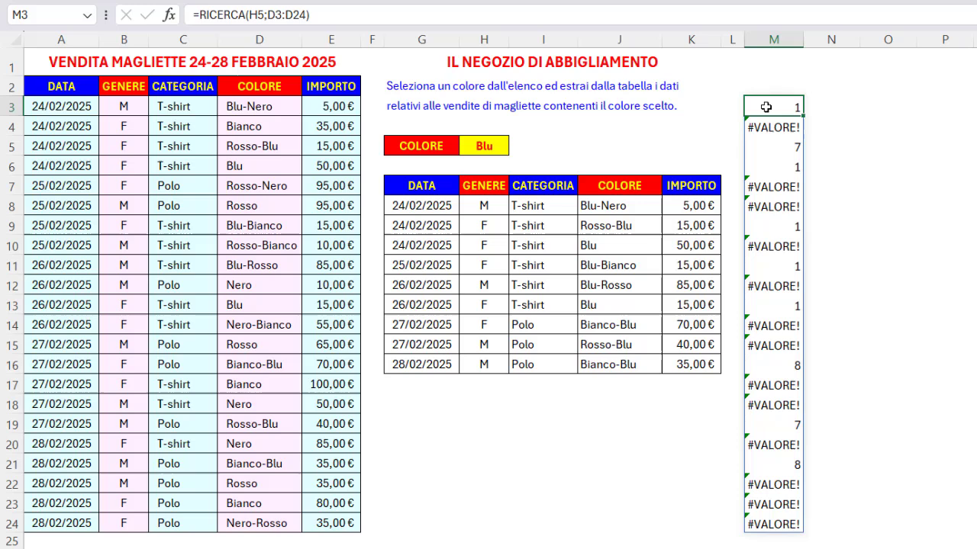
pyautogui.click(200, 13)
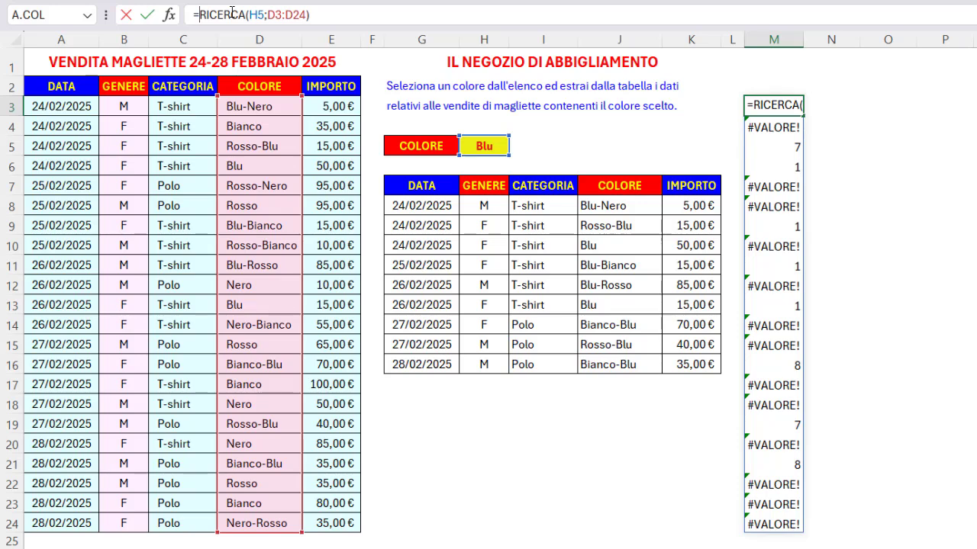
pyautogui.write('val.')
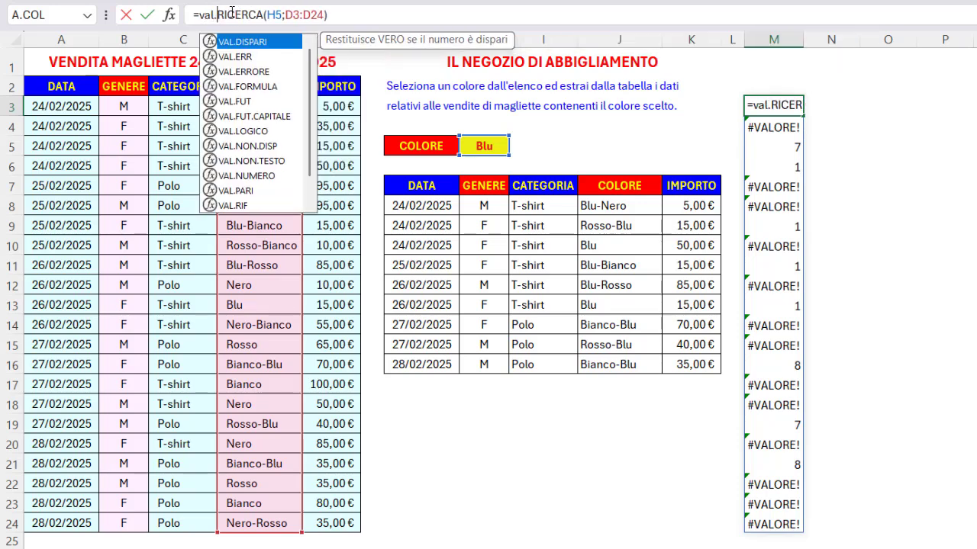
pyautogui.click(234, 178)
pyautogui.doubleClick(234, 178)
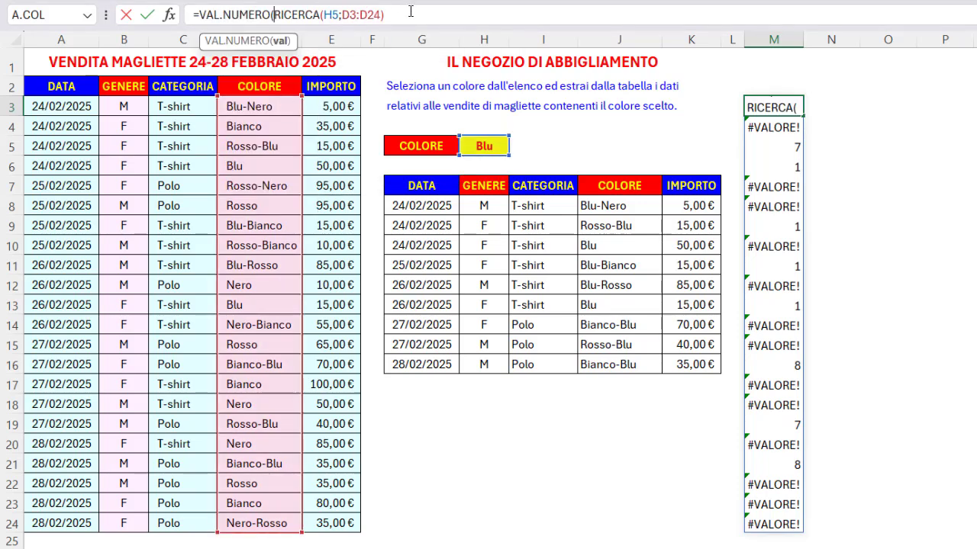
pyautogui.write(')')
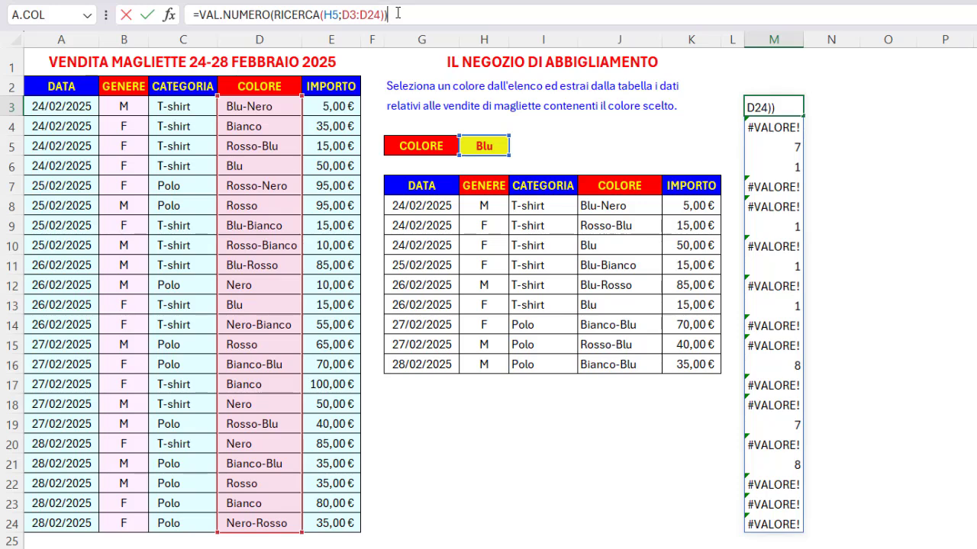
pyautogui.press('Return')
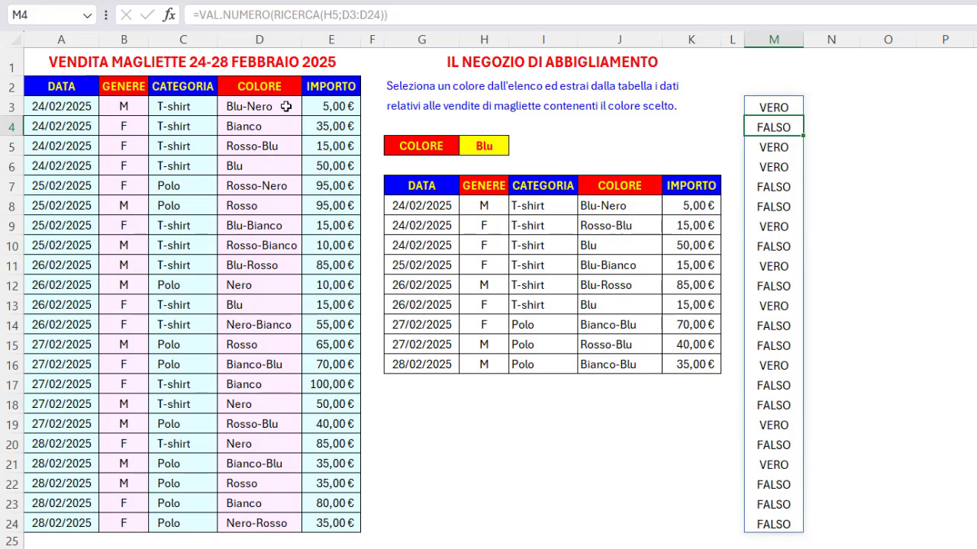
# - Set the colour criterion in H5 to Bianco, then delete the test formula in M3
pyautogui.click(506, 145)
pyautogui.click(516, 148)
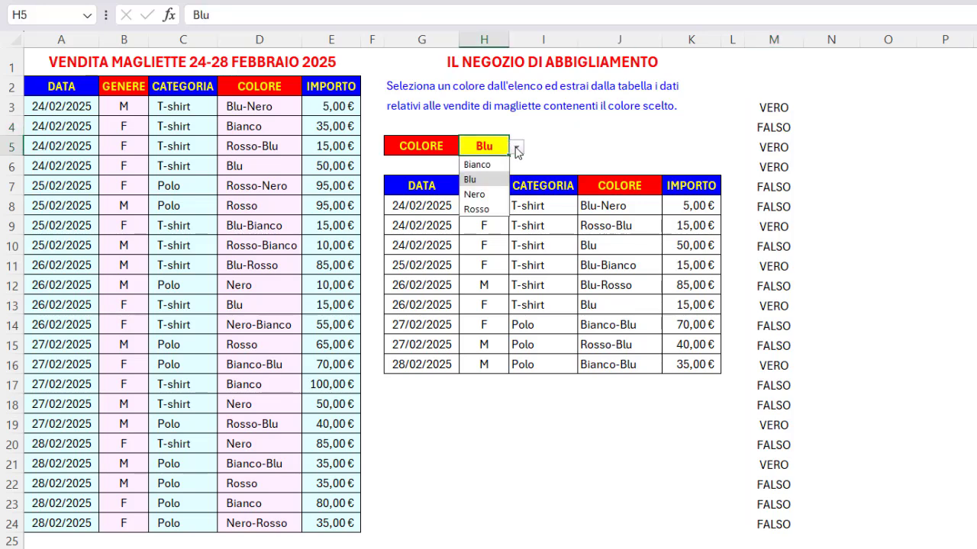
pyautogui.click(479, 165)
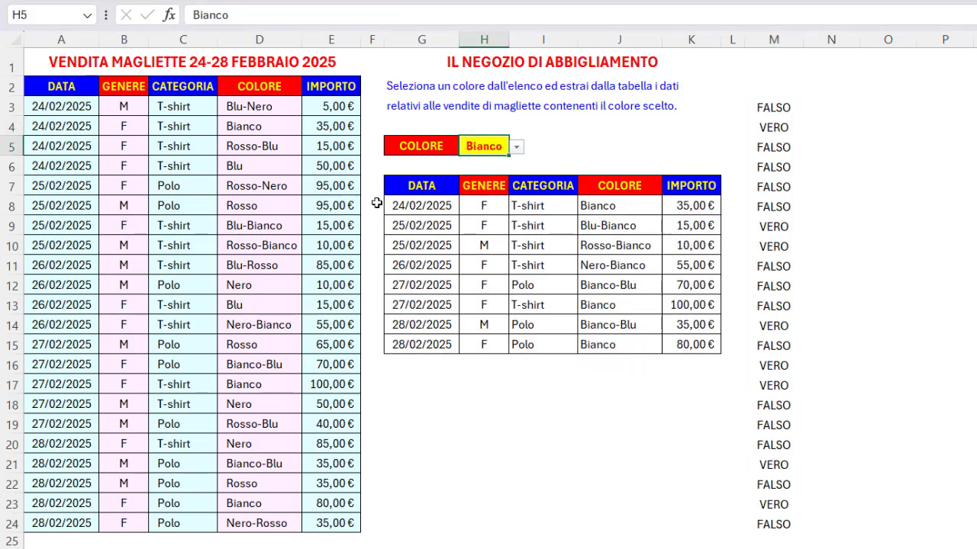
pyautogui.click(766, 107)
pyautogui.press('Delete')
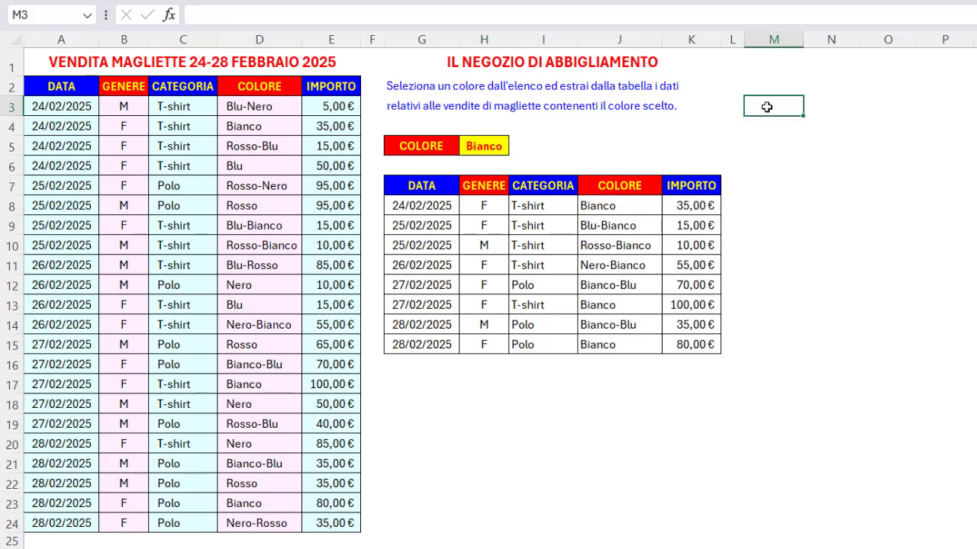
# - Examine the FILTRO formula in G8: its matrice and includi arguments, the RICERCA testo and stringa arguments, and the VAL.NUMERO function
pyautogui.click(416, 207)
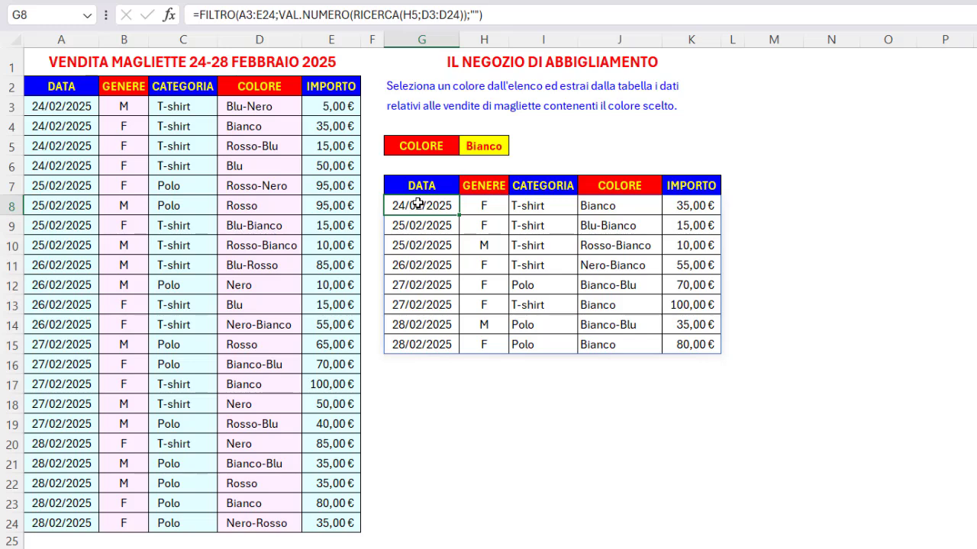
pyautogui.doubleClick(264, 14)
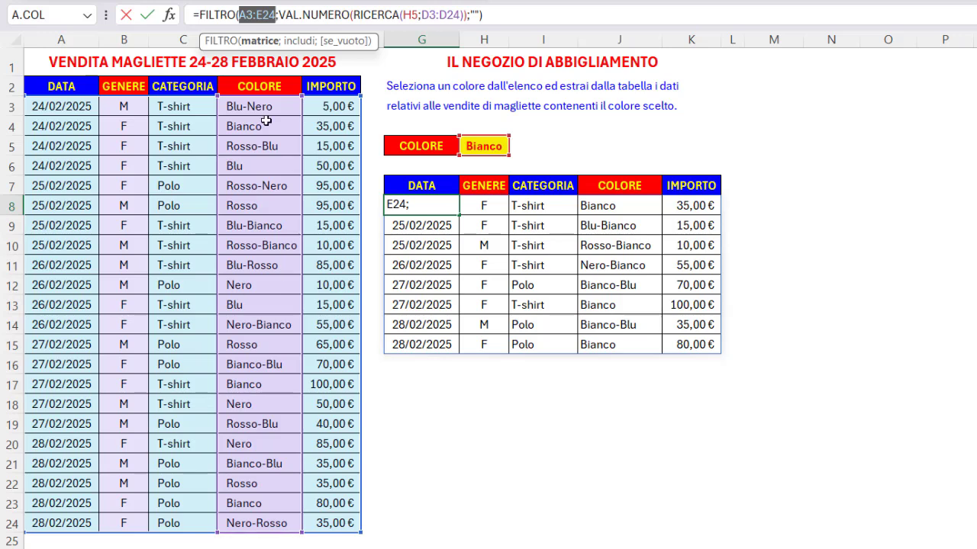
pyautogui.click(296, 42)
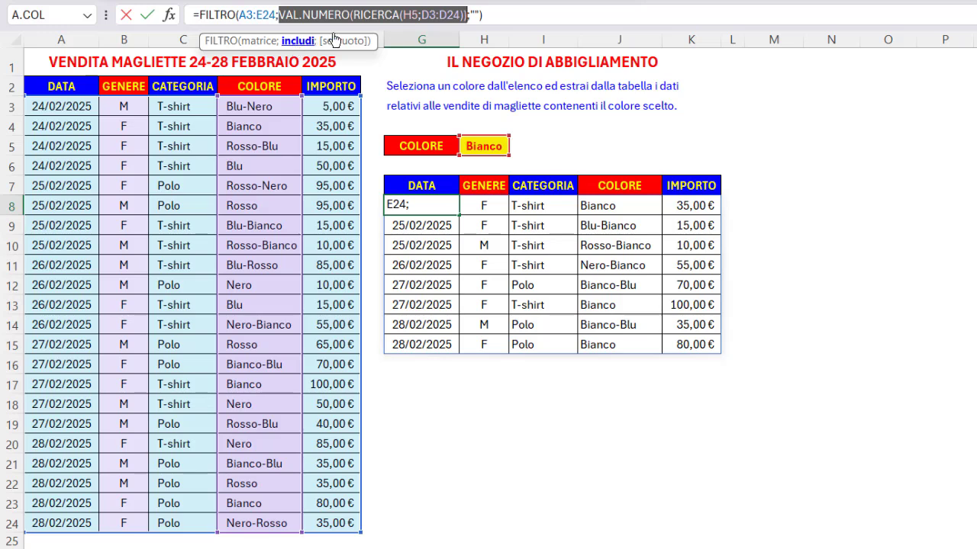
pyautogui.click(406, 14)
pyautogui.doubleClick(411, 15)
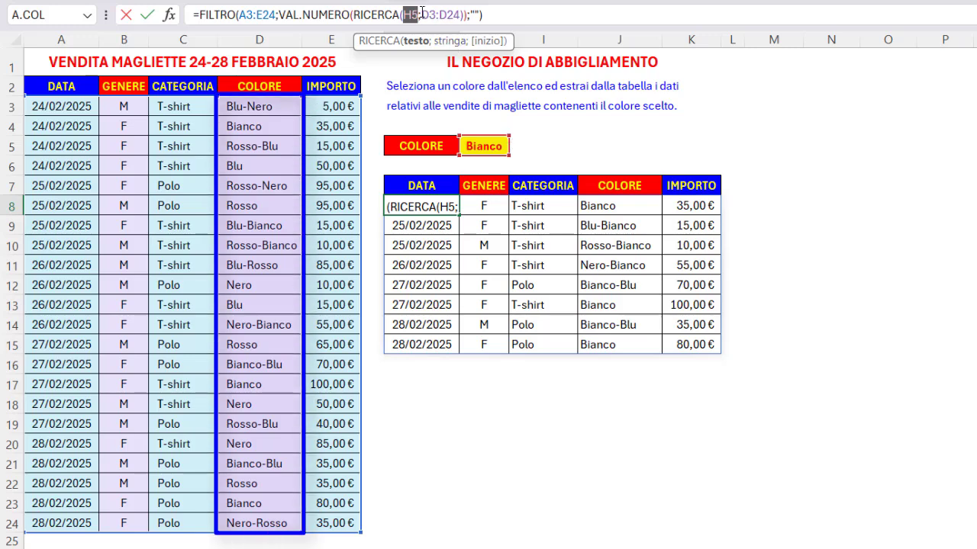
pyautogui.moveTo(422, 16); pyautogui.dragTo(460, 15)
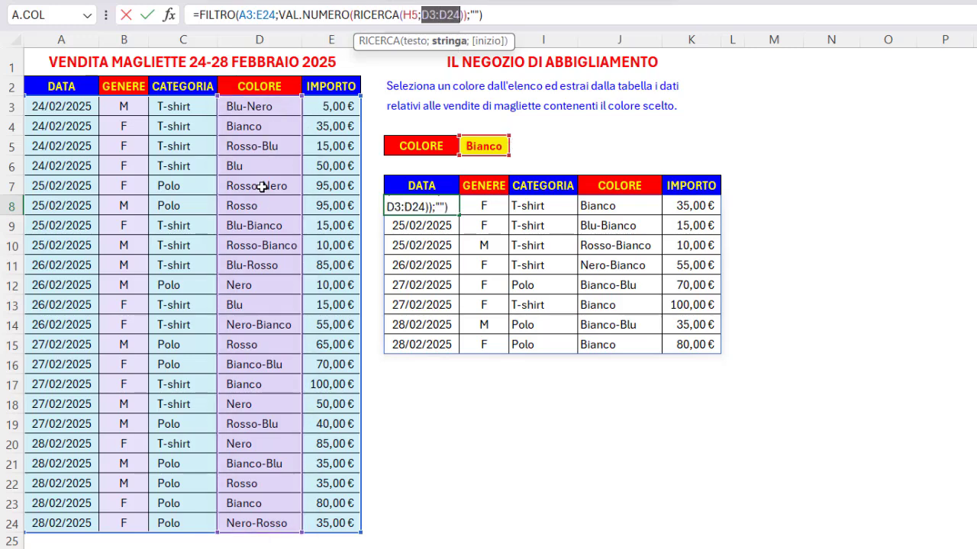
pyautogui.moveTo(278, 15); pyautogui.dragTo(350, 14)
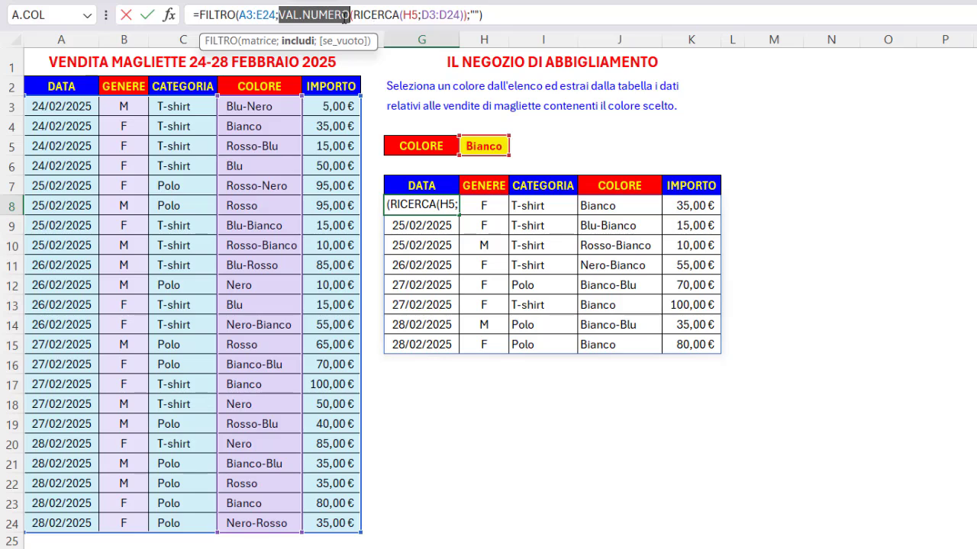
pyautogui.click(258, 42)
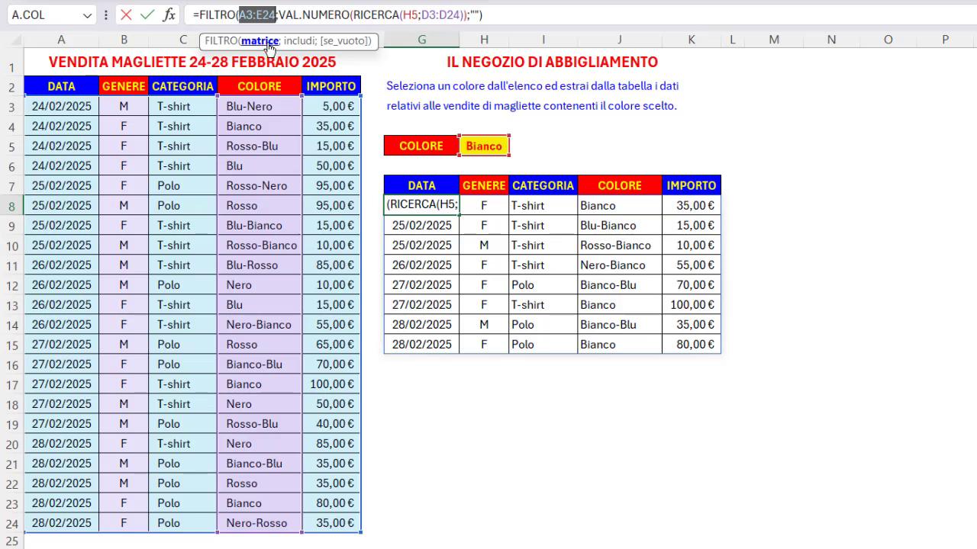
# - Examine the se_vuoto argument of the FILTRO formula in G8, then finish editing the formula
pyautogui.click(336, 42)
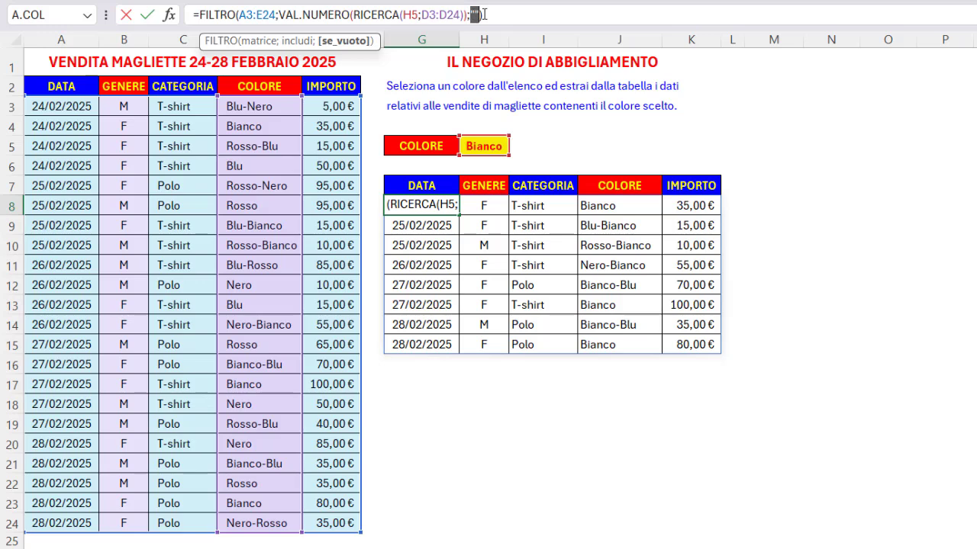
pyautogui.press('Return')
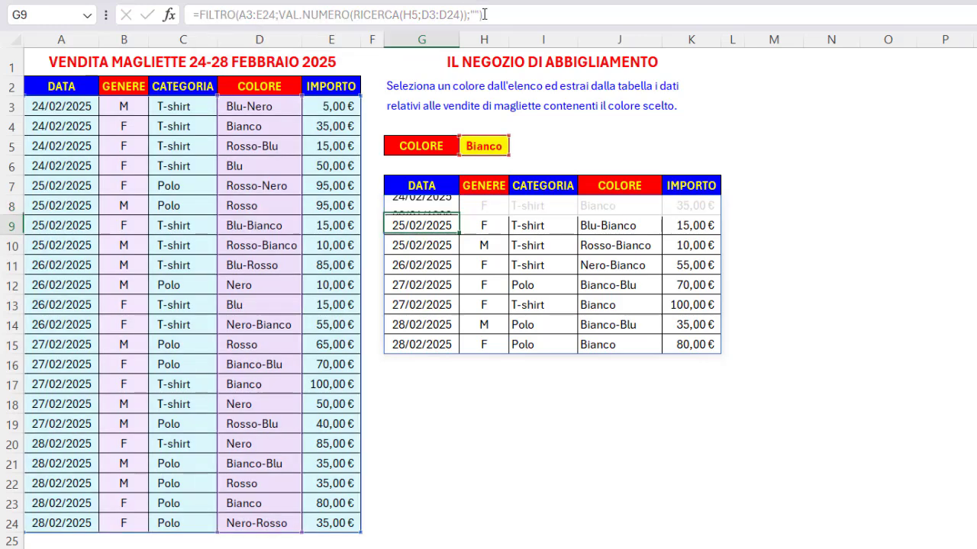
# - Set the colour criterion in H5 to Nero, then select the sales table's title cell A1
pyautogui.click(496, 142)
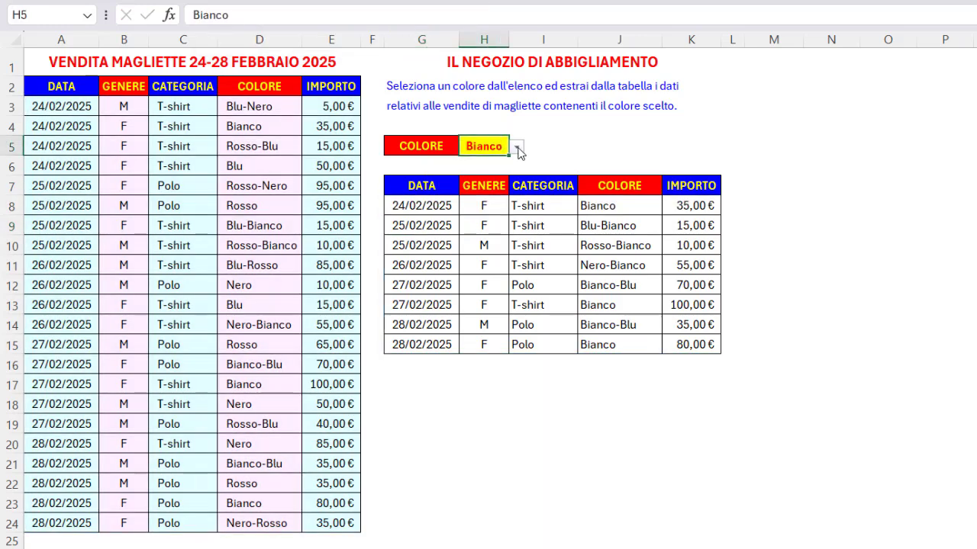
pyautogui.click(517, 149)
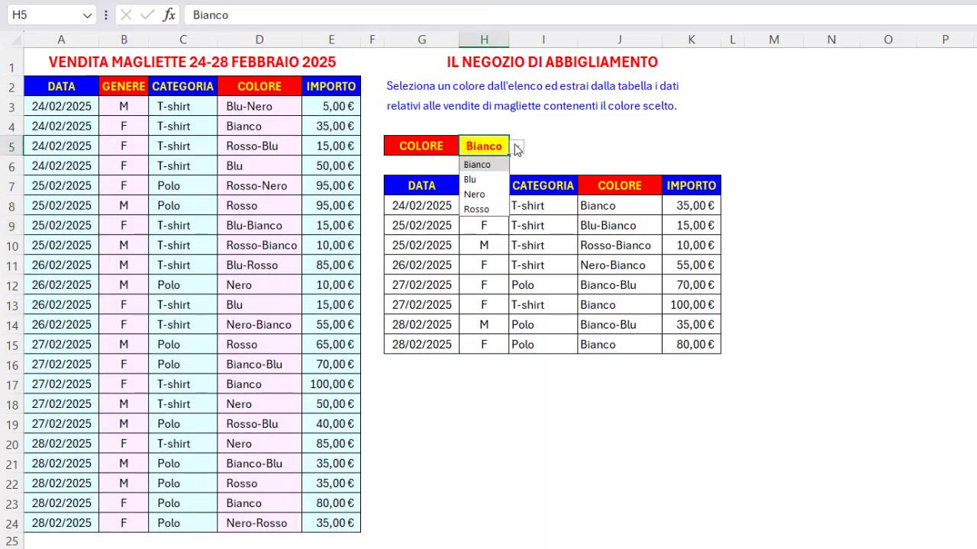
pyautogui.click(474, 193)
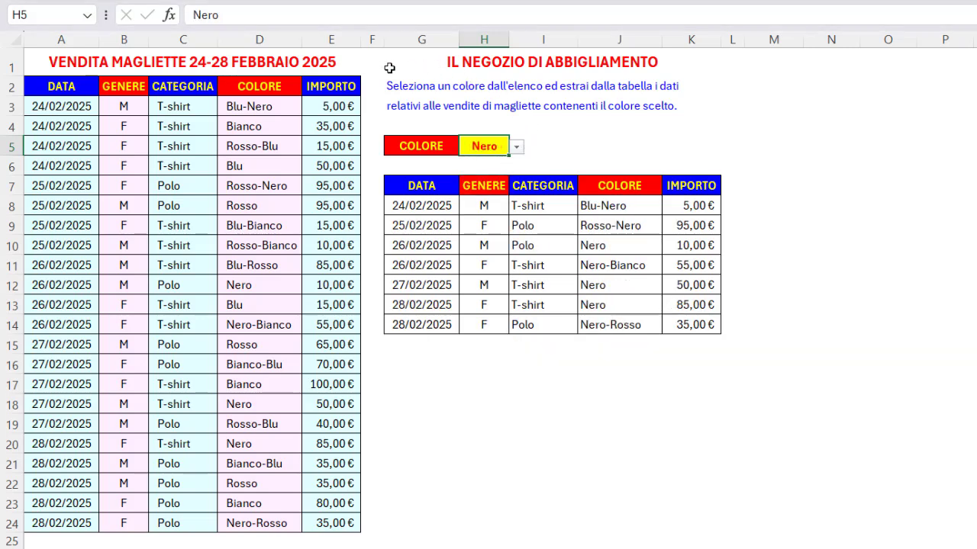
pyautogui.click(317, 63)
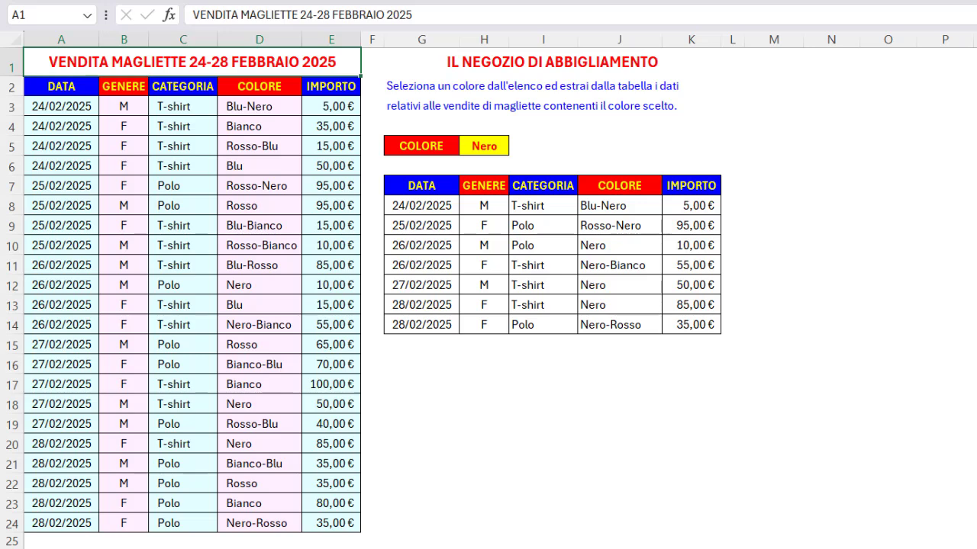